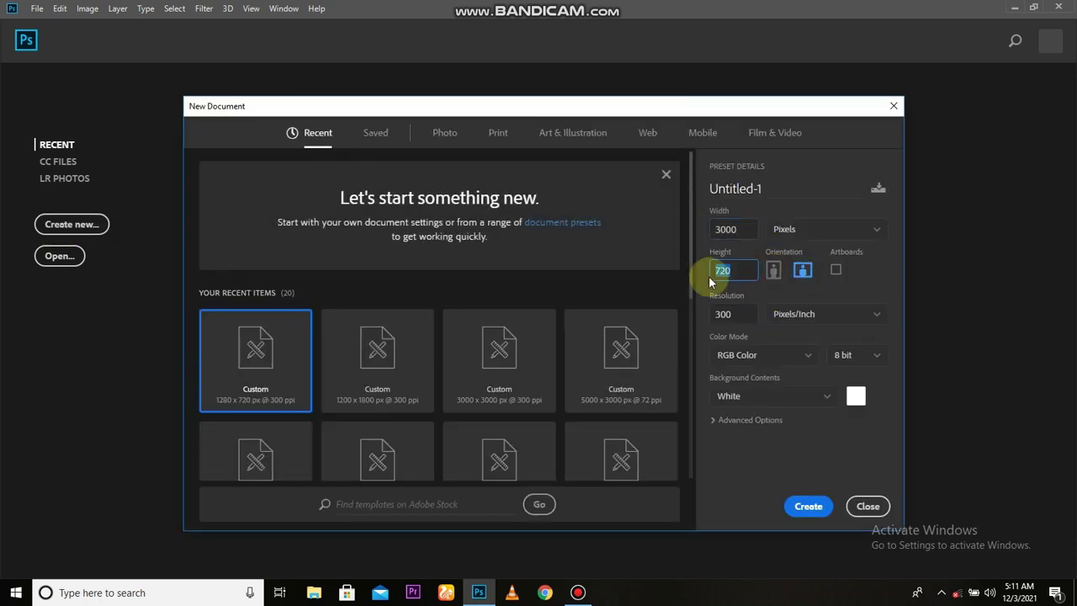
Step: Create the 3000 × 3000 px, 300 ppi white document Untitled-1
{"action": "type", "text": "3000"}
{"action": "left_click", "coordinate": [807, 506]}
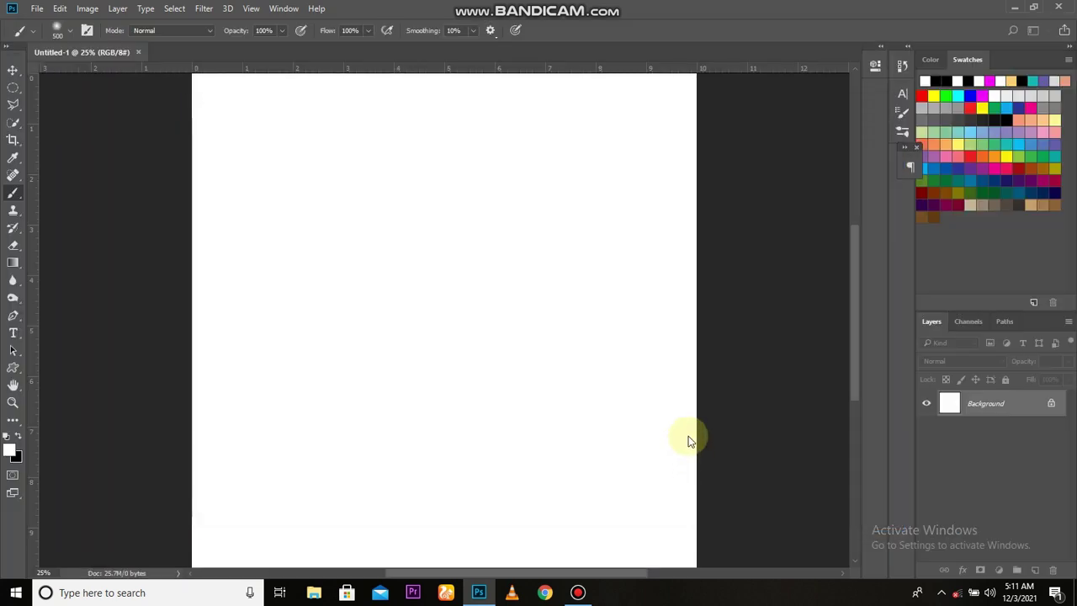
Step: Add a Gradient fill layer to the document
{"action": "key", "text": "v"}
{"action": "left_click", "coordinate": [37, 9]}
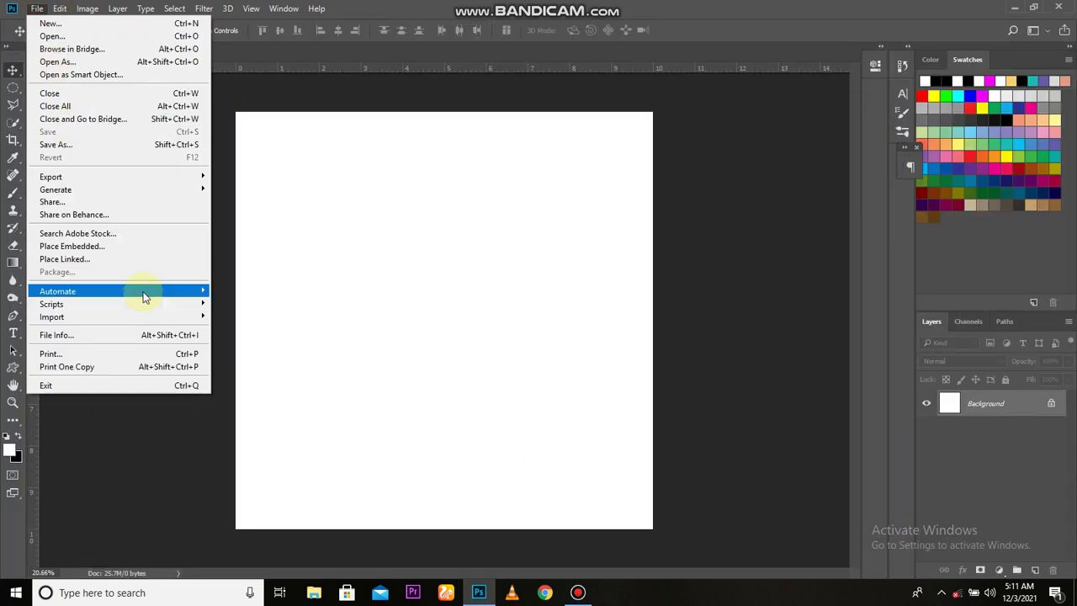
{"action": "left_click", "coordinate": [379, 381]}
{"action": "left_click", "coordinate": [998, 569]}
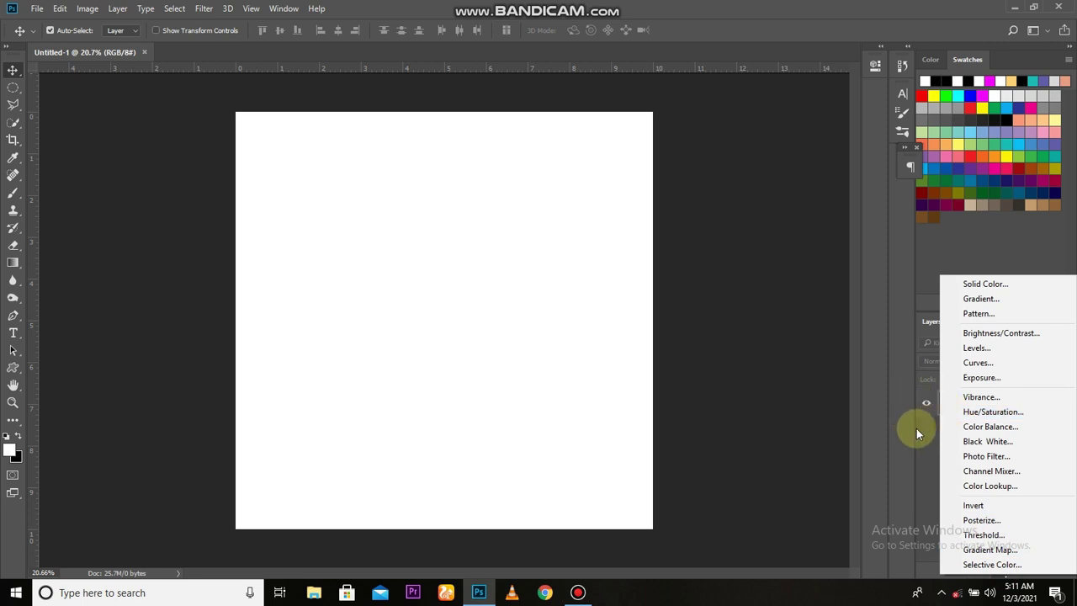
{"action": "left_click", "coordinate": [998, 301]}
Step: Set the gradient stops to black on the left and light cyan on the right
{"action": "left_click", "coordinate": [702, 178]}
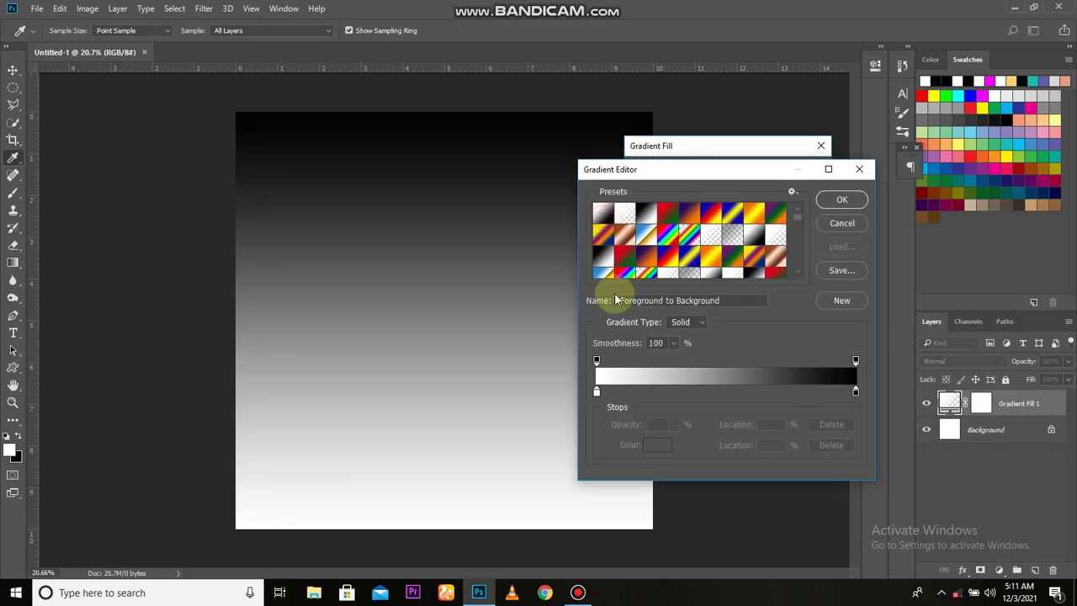
{"action": "left_click", "coordinate": [664, 445]}
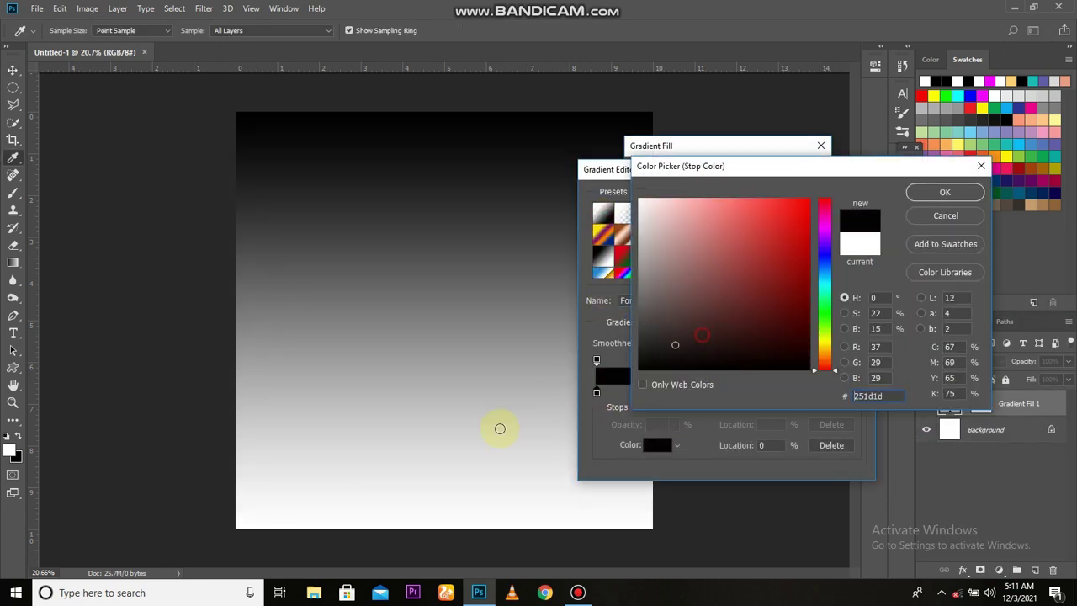
{"action": "left_click", "coordinate": [945, 190]}
{"action": "left_click", "coordinate": [855, 392]}
{"action": "left_click", "coordinate": [657, 445]}
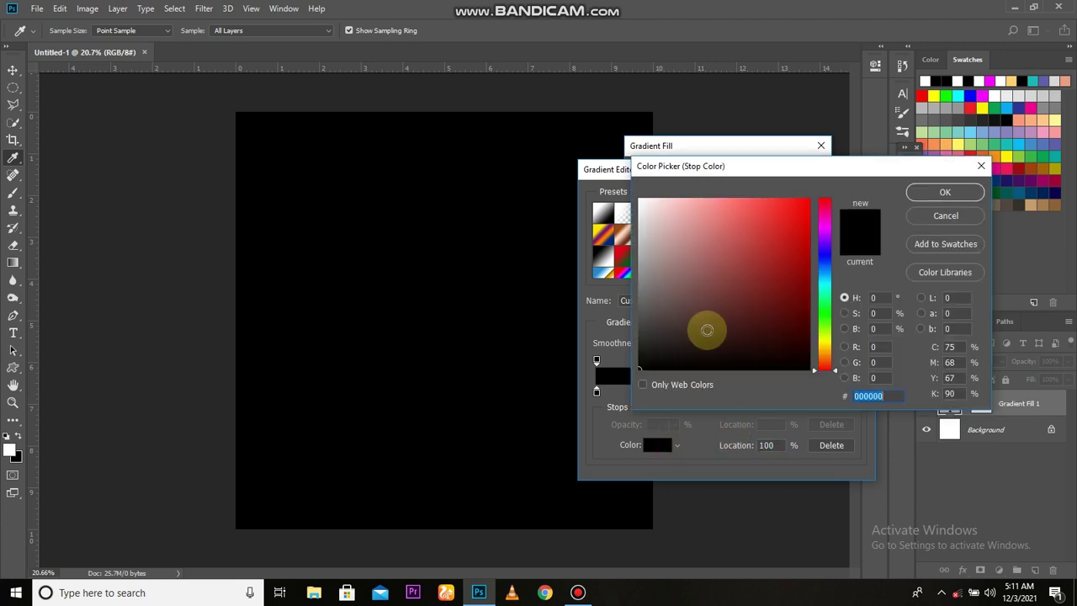
{"action": "left_click", "coordinate": [824, 280]}
{"action": "left_click_drag", "start_coordinate": [759, 214], "coordinate": [707, 201]}
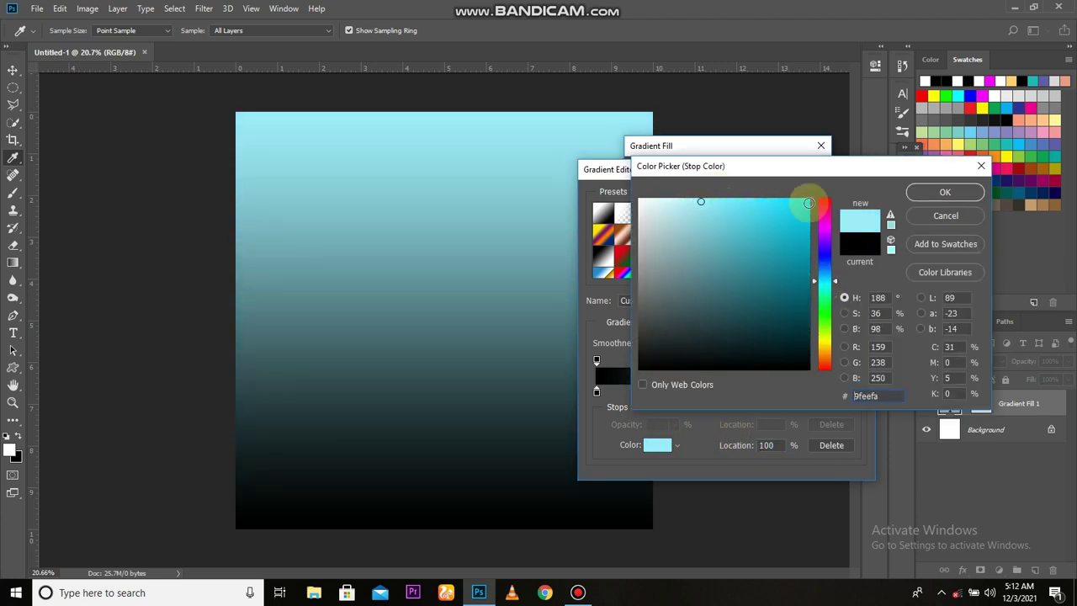
{"action": "left_click", "coordinate": [942, 192]}
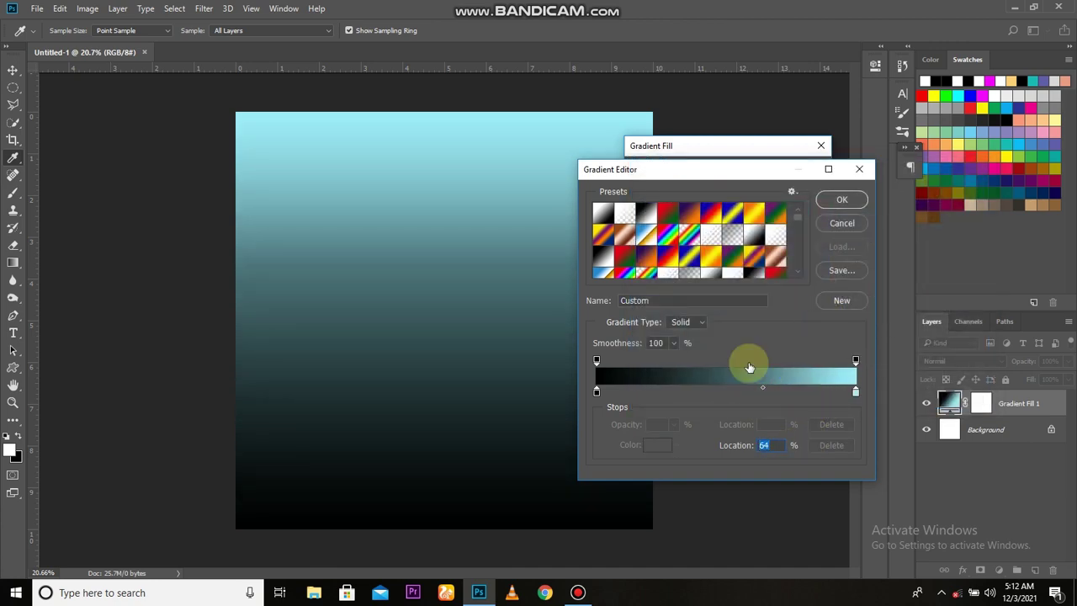
{"action": "key", "text": "Return"}
Step: Make the gradient radial and reversed at 166% scale, and apply it
{"action": "left_click", "coordinate": [700, 204]}
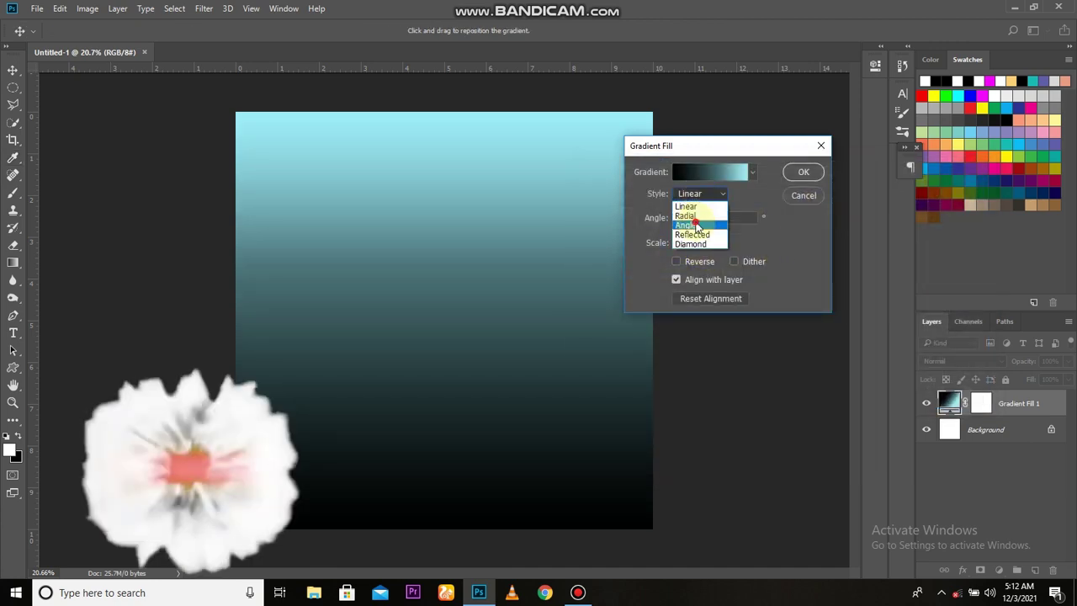
{"action": "left_click", "coordinate": [690, 183]}
{"action": "left_click", "coordinate": [676, 262]}
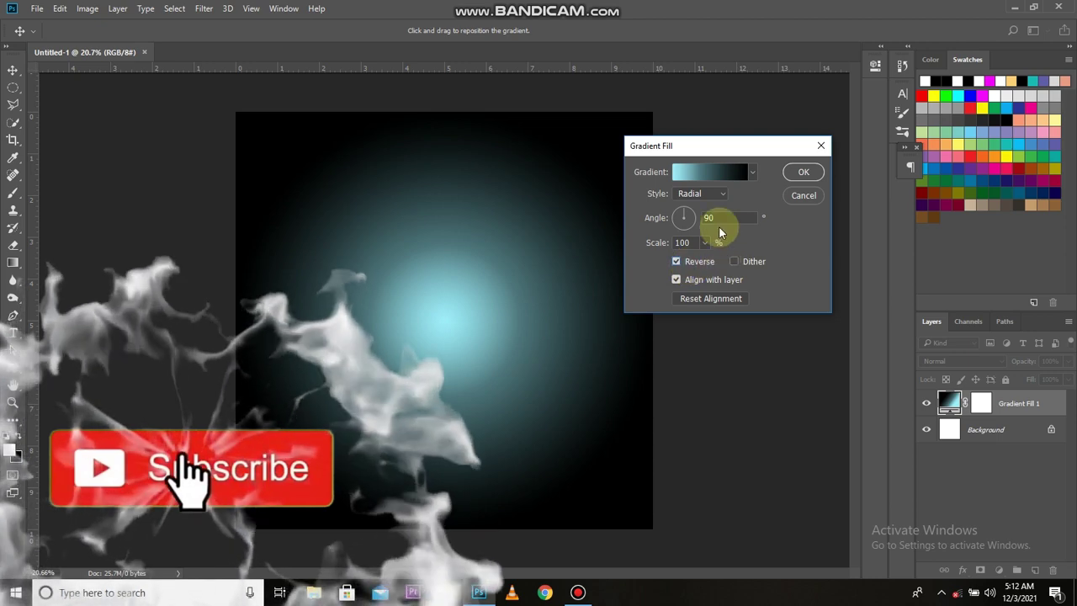
{"action": "left_click_drag", "start_coordinate": [705, 242], "coordinate": [708, 261]}
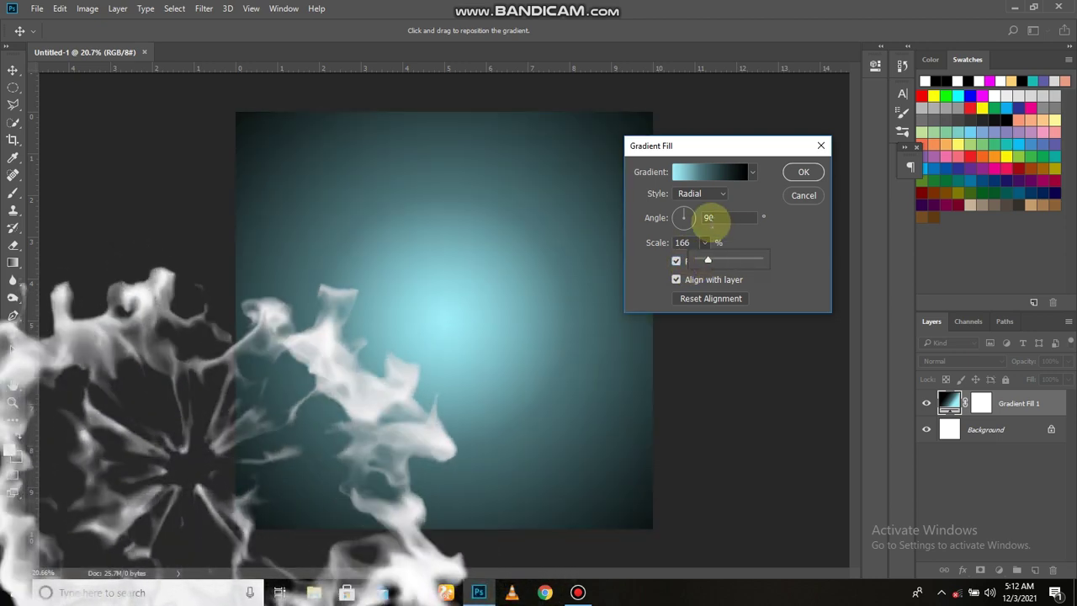
{"action": "key", "text": "Return"}
Step: Reopen the gradient, experiment with moving the cyan stops, then discard those changes
{"action": "double_click", "coordinate": [942, 401]}
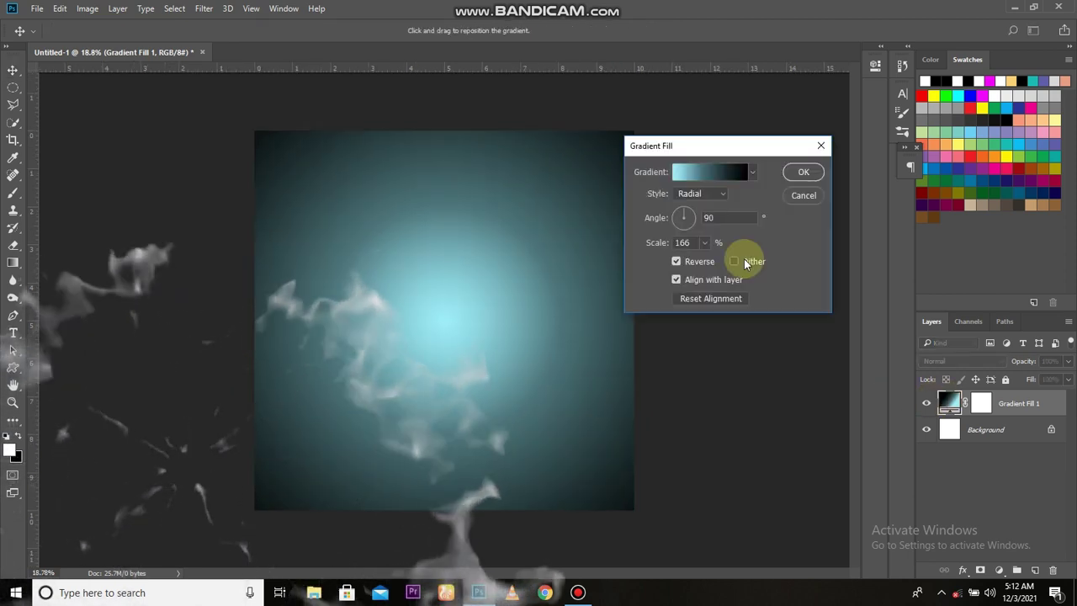
{"action": "left_click", "coordinate": [709, 173]}
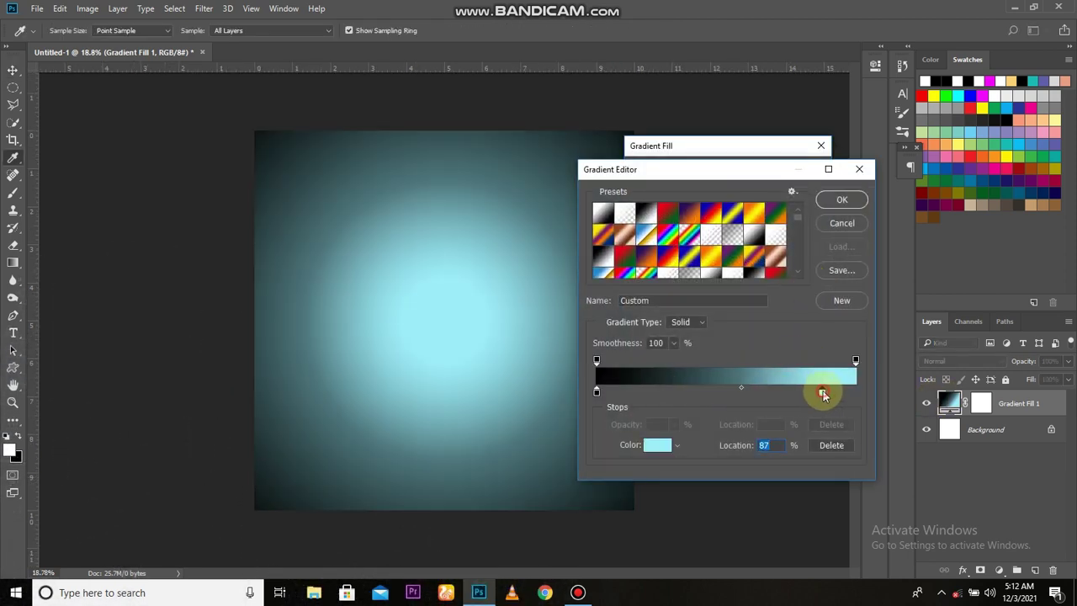
{"action": "mouse_move", "coordinate": [854, 393]}
{"action": "left_mouse_down"}
{"action": "mouse_move", "coordinate": [730, 393]}
{"action": "mouse_move", "coordinate": [838, 400]}
{"action": "left_mouse_up"}
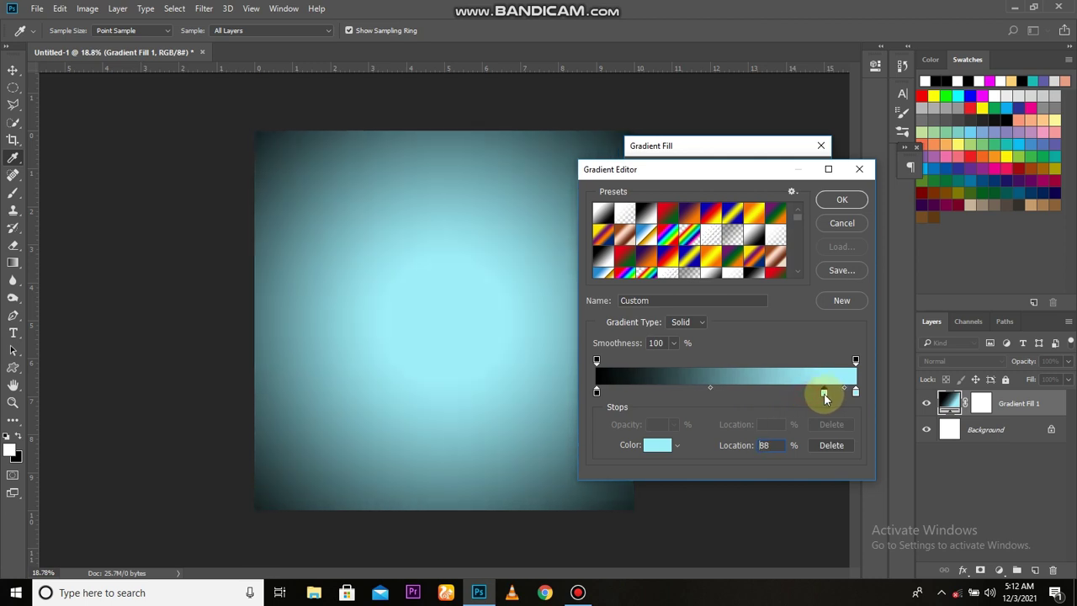
{"action": "left_click_drag", "start_coordinate": [733, 394], "coordinate": [762, 389]}
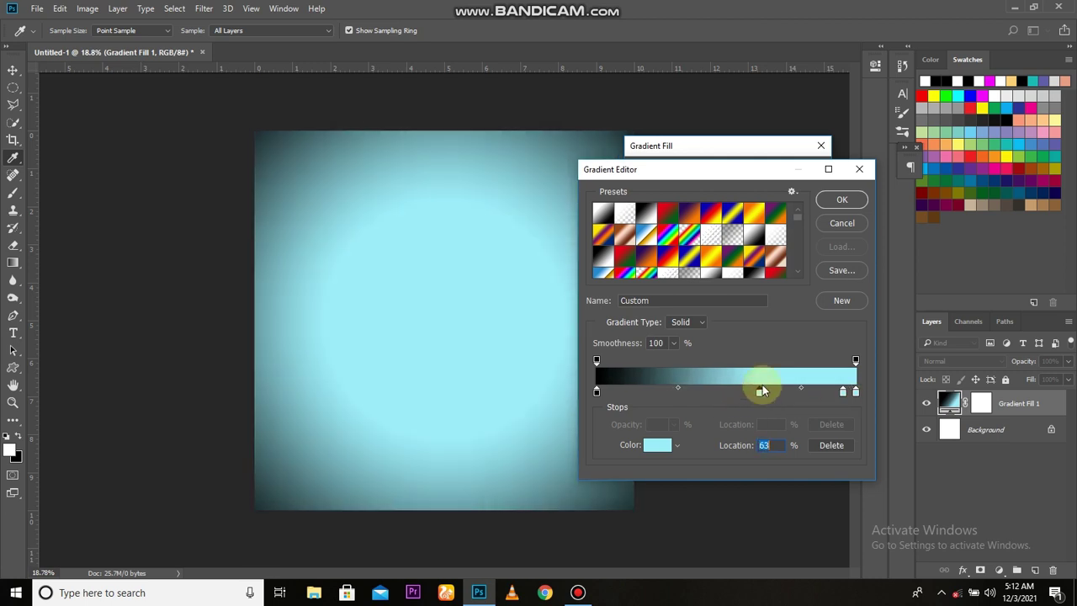
{"action": "left_click", "coordinate": [840, 224]}
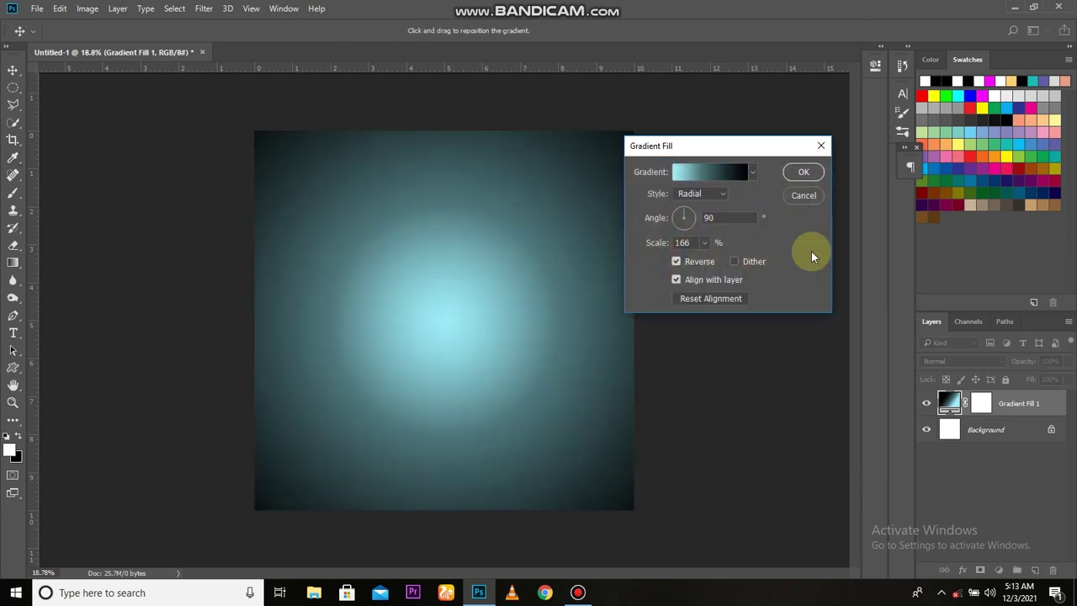
{"action": "left_click", "coordinate": [804, 171]}
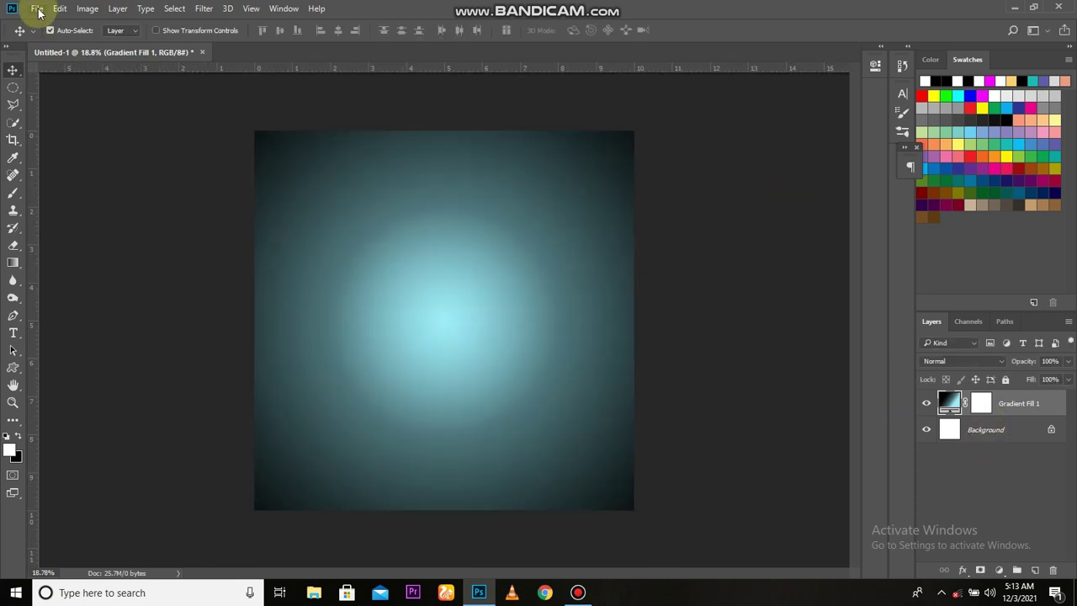
Step: Place the woman's cut-out photo as an embedded layer and commit it
{"action": "left_click", "coordinate": [38, 12]}
{"action": "left_click", "coordinate": [108, 255]}
{"action": "double_click", "coordinate": [548, 334]}
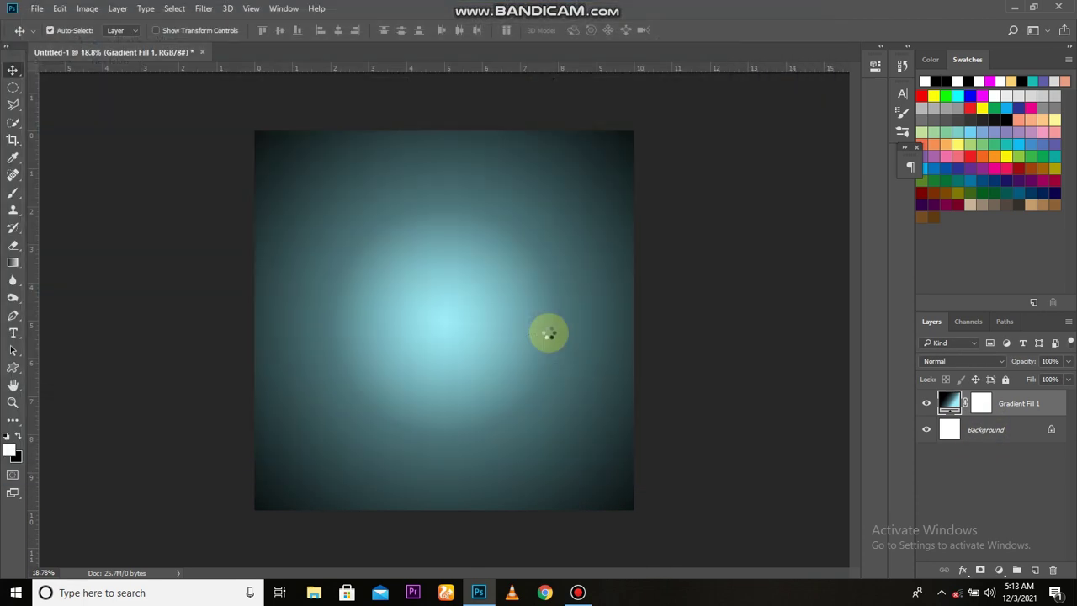
{"action": "scroll", "coordinate": [453, 381], "scroll_direction": "down", "scroll_amount": 1}
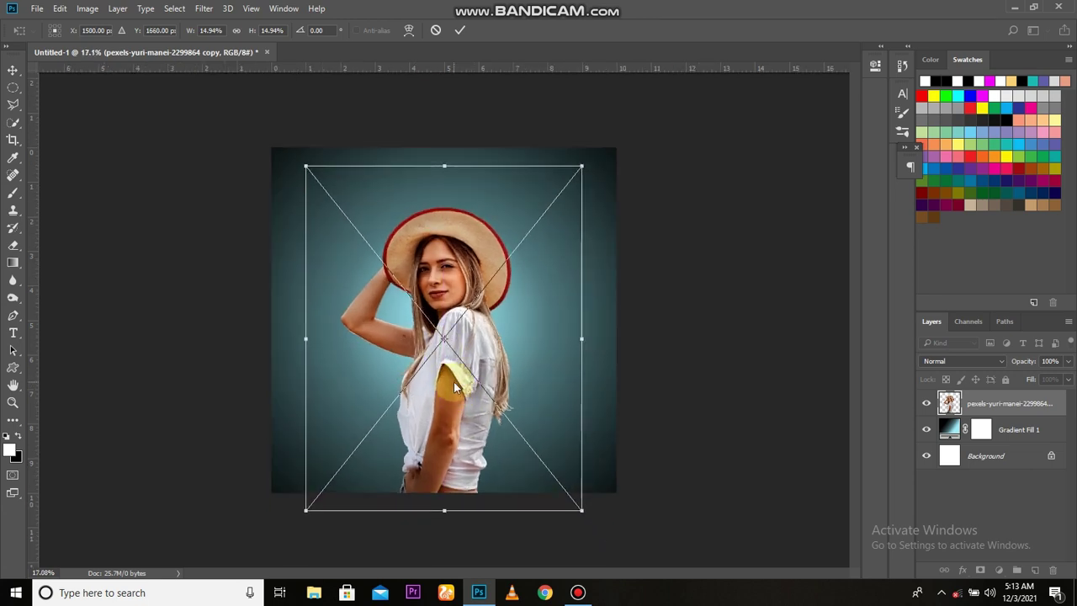
{"action": "left_click", "coordinate": [460, 30]}
{"action": "scroll", "coordinate": [715, 269], "scroll_direction": "up", "scroll_amount": 2}
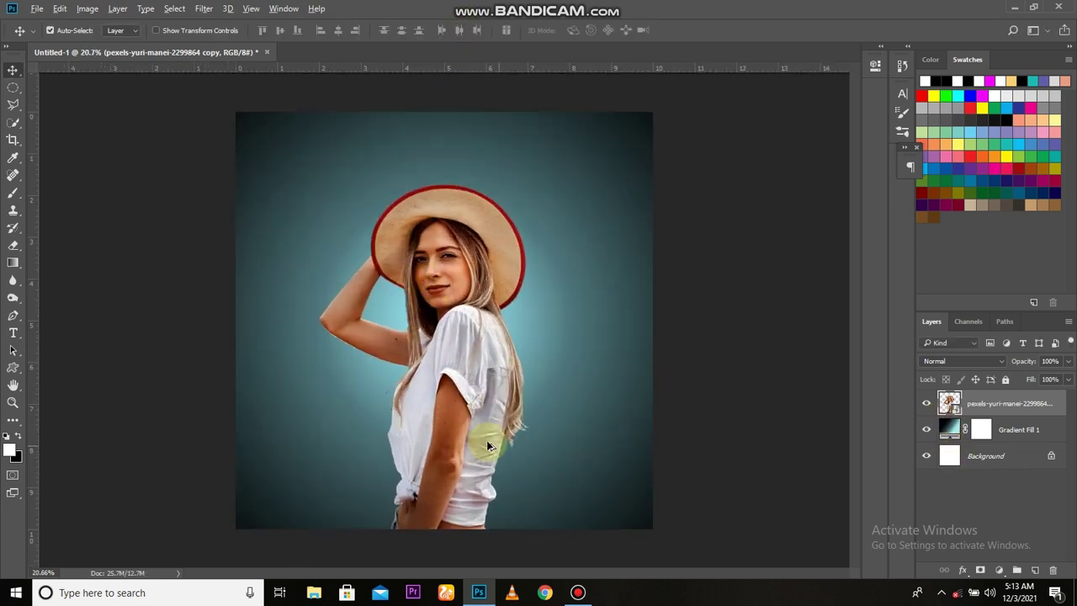
{"action": "scroll", "coordinate": [487, 446], "scroll_direction": "up", "scroll_amount": 5}
Step: Add a layer mask and brush black along the white fringe of her raised arm
{"action": "left_click", "coordinate": [980, 570]}
{"action": "scroll", "coordinate": [563, 433], "scroll_direction": "up", "scroll_amount": 3}
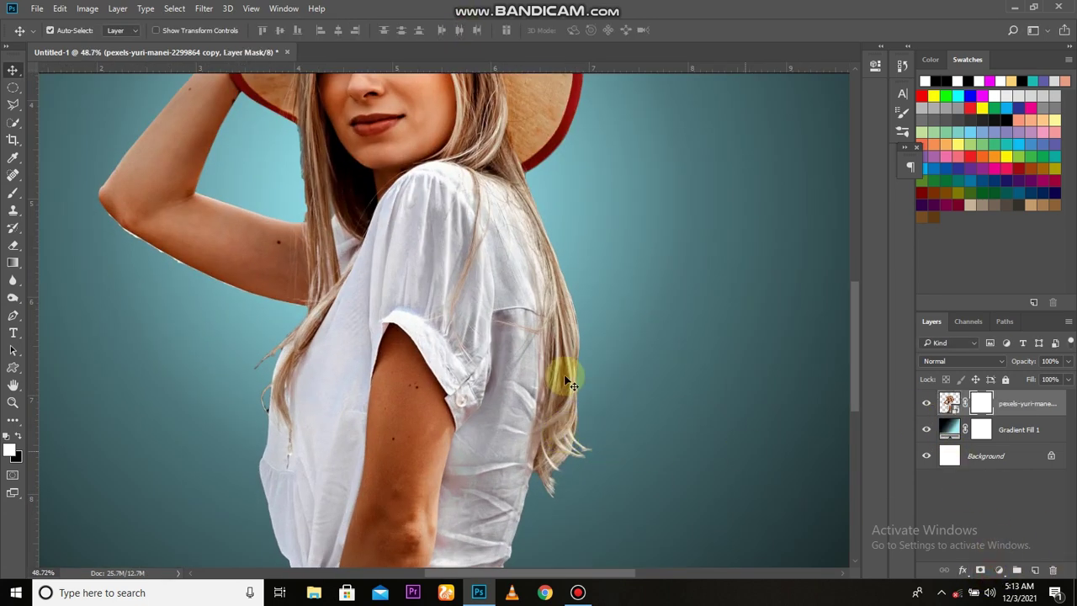
{"action": "key", "text": "b"}
{"action": "left_click", "coordinate": [60, 30]}
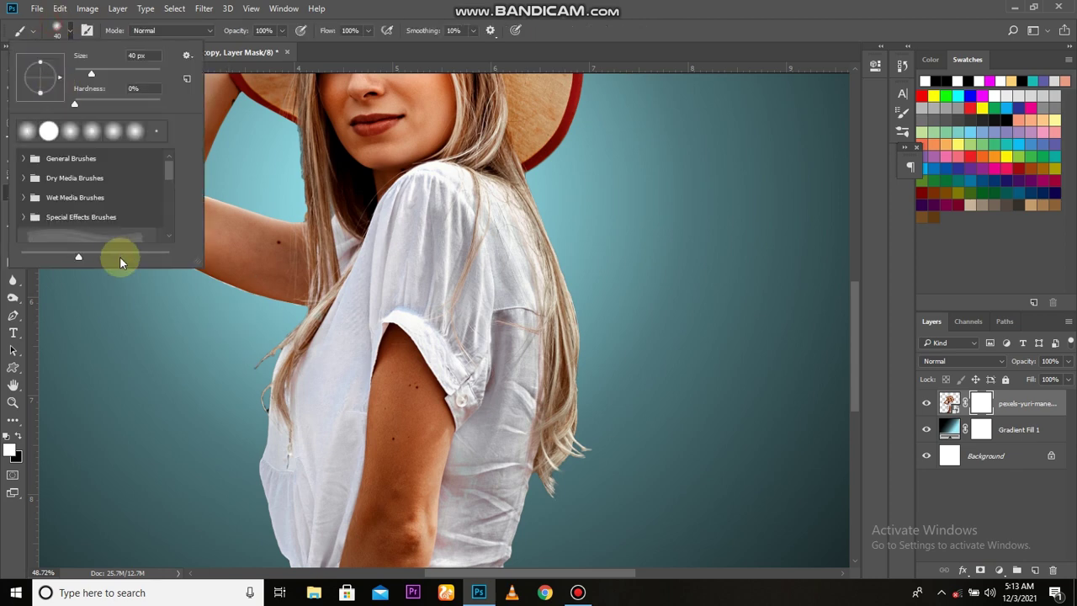
{"action": "scroll", "coordinate": [228, 325], "scroll_direction": "up", "scroll_amount": 2}
{"action": "scroll", "coordinate": [390, 330], "scroll_direction": "up", "scroll_amount": 2}
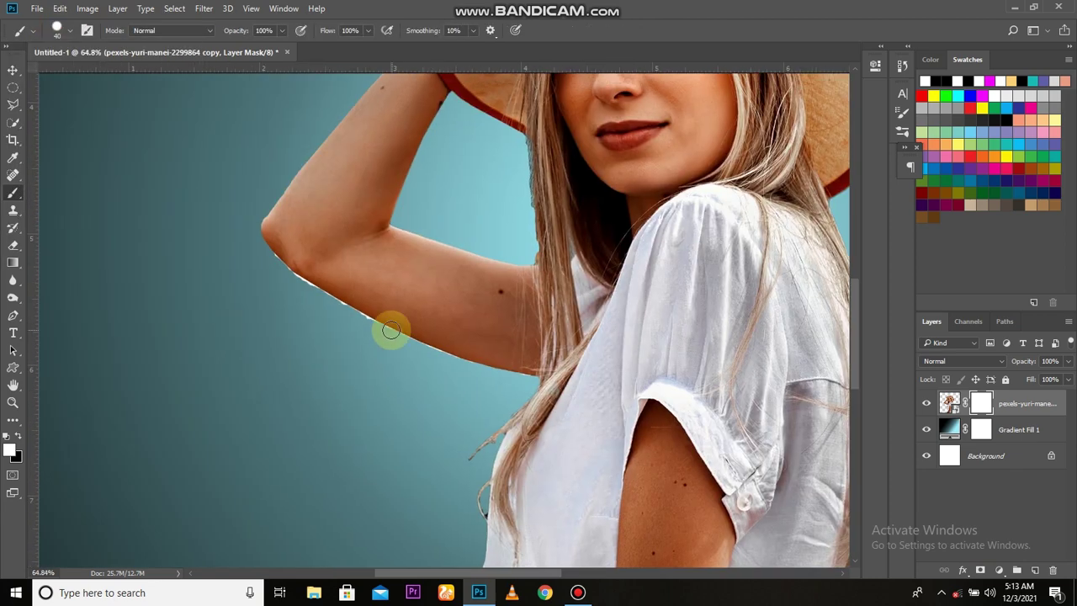
{"action": "scroll", "coordinate": [473, 371], "scroll_direction": "up", "scroll_amount": 3}
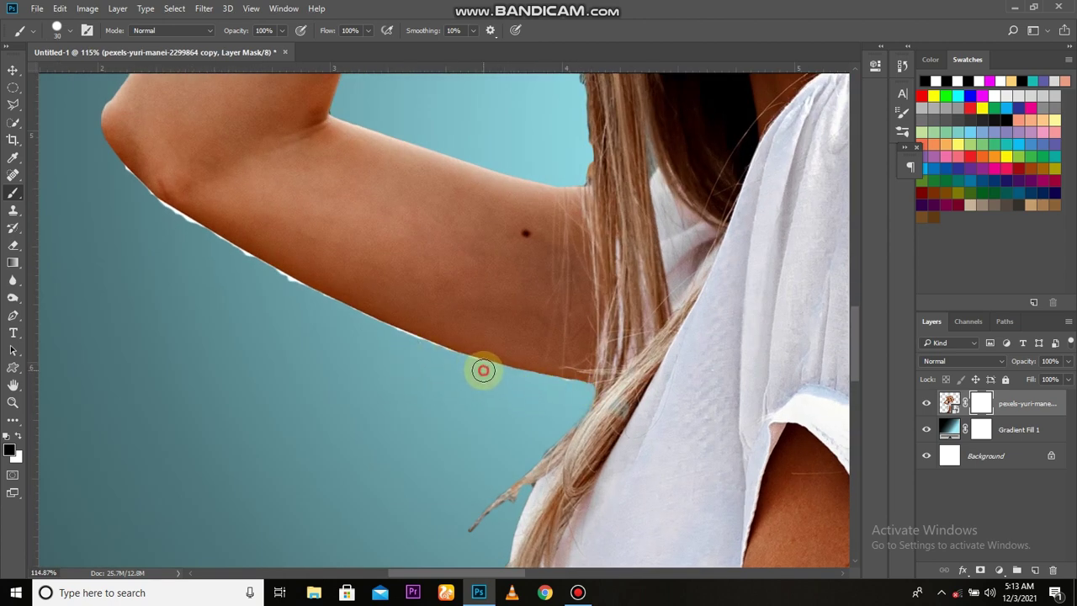
{"action": "left_click_drag", "start_coordinate": [482, 370], "coordinate": [400, 335]}
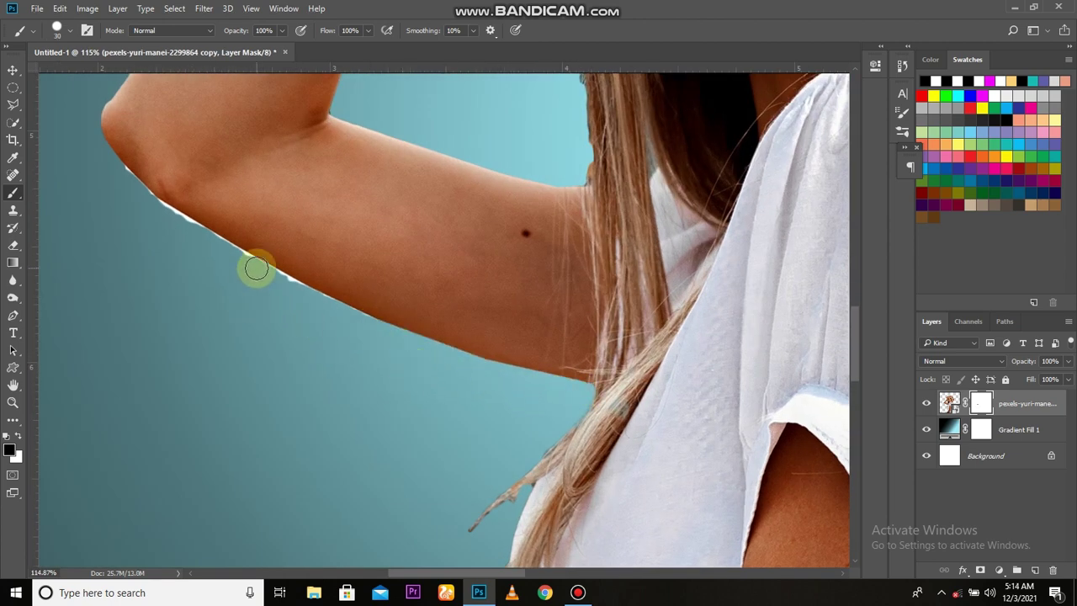
{"action": "left_click_drag", "start_coordinate": [259, 271], "coordinate": [167, 211]}
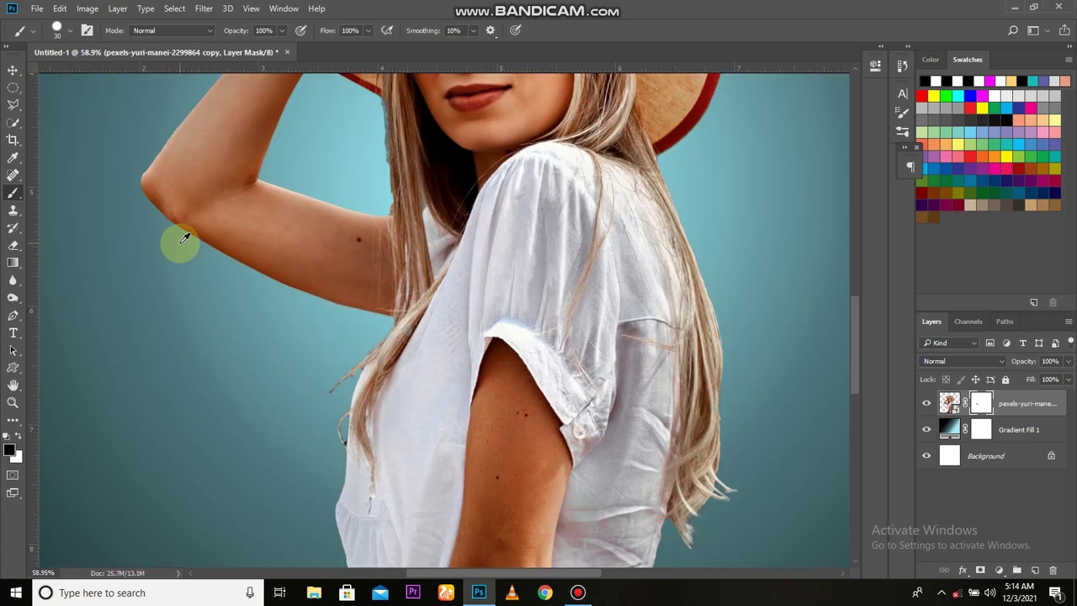
{"action": "mouse_move", "coordinate": [114, 170]}
{"action": "left_mouse_down"}
{"action": "mouse_move", "coordinate": [148, 182]}
{"action": "mouse_move", "coordinate": [146, 322]}
{"action": "left_mouse_up"}
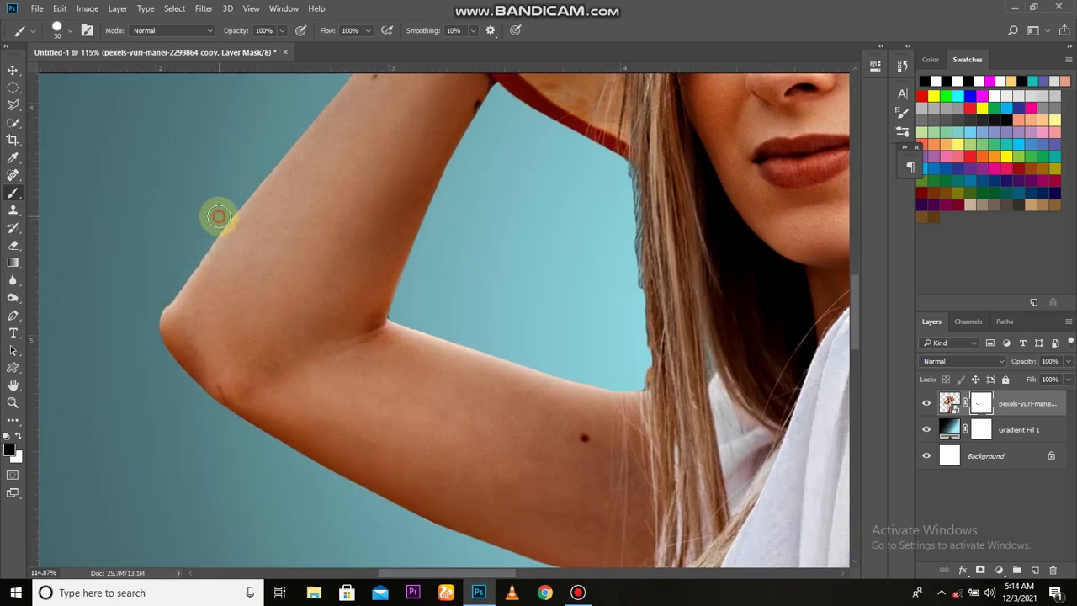
{"action": "scroll", "coordinate": [272, 152], "scroll_direction": "down", "scroll_amount": 5}
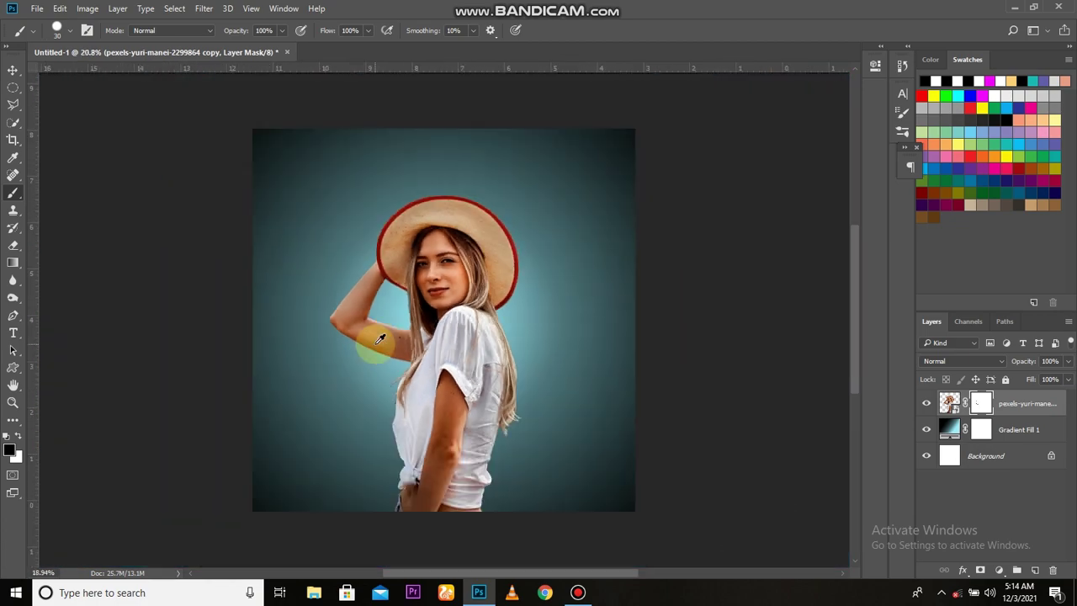
Step: Apply the photo's layer mask permanently to the woman's layer
{"action": "key", "text": "v"}
{"action": "right_click", "coordinate": [976, 406]}
{"action": "right_click", "coordinate": [1031, 404]}
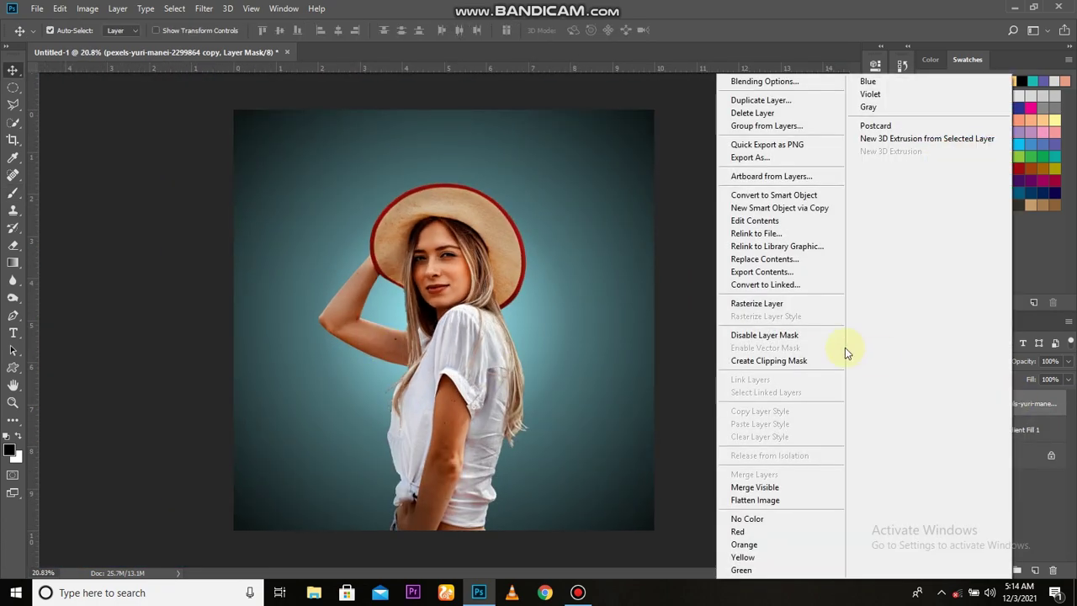
{"action": "left_click", "coordinate": [786, 303]}
{"action": "right_click", "coordinate": [984, 404]}
{"action": "left_click", "coordinate": [985, 447]}
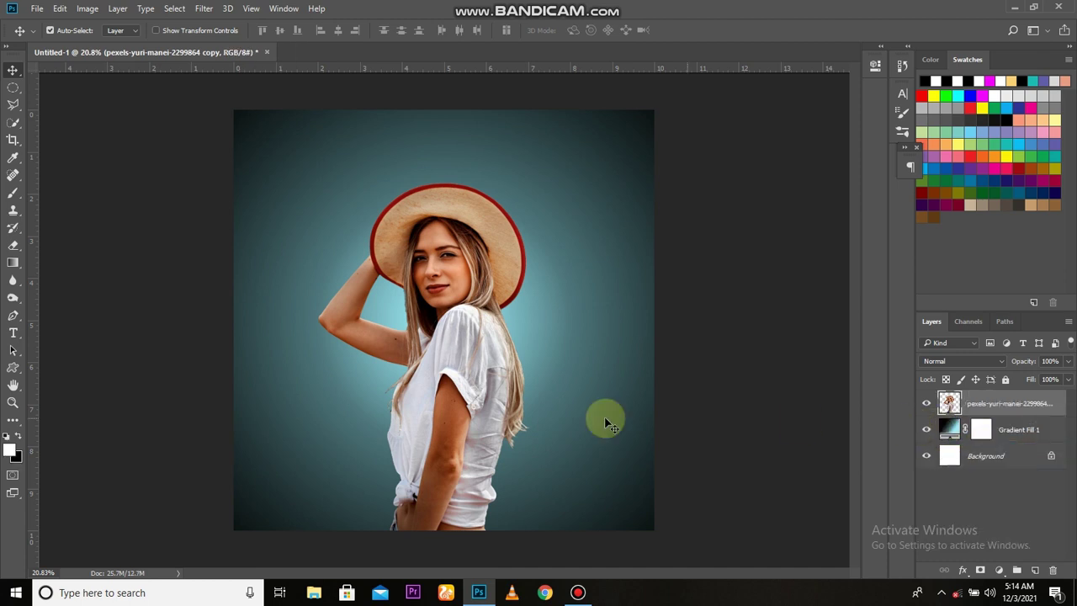
Step: Lower the Levels output white to 91 on the woman's photo
{"action": "left_click", "coordinate": [88, 9]}
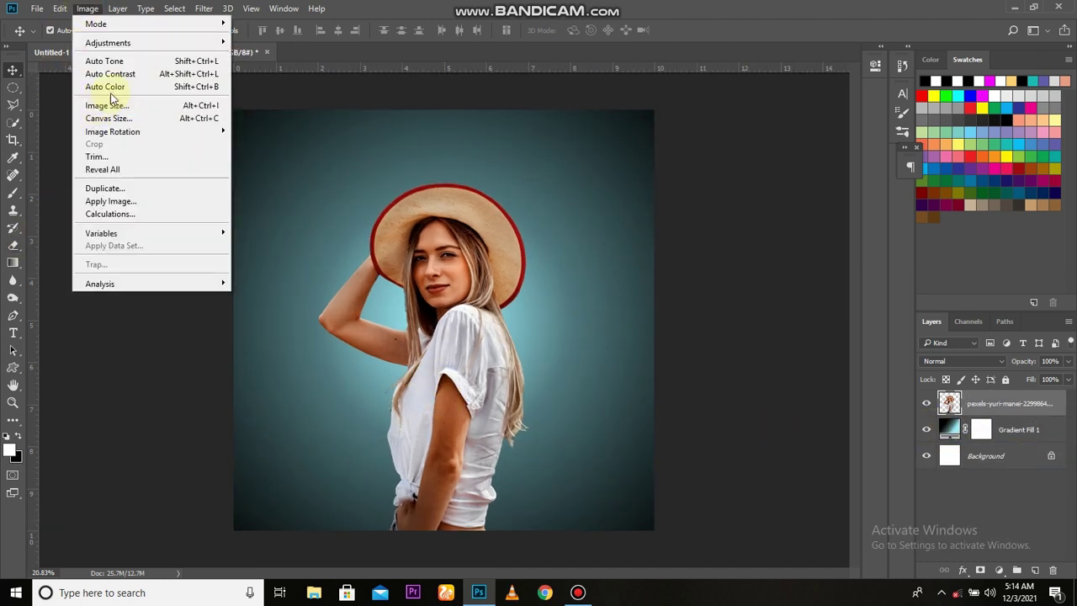
{"action": "mouse_move", "coordinate": [107, 42]}
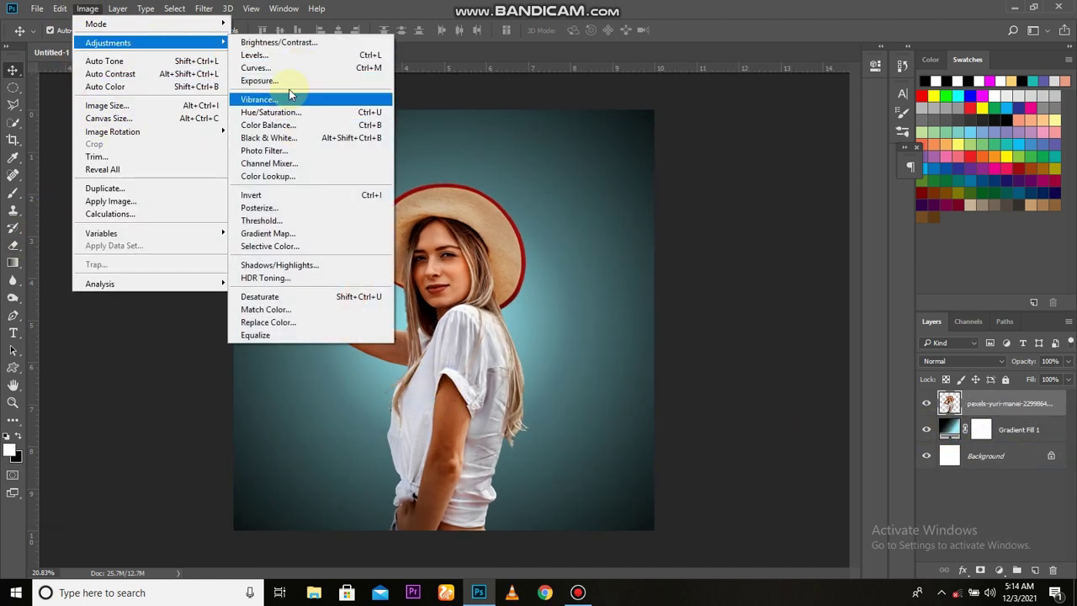
{"action": "left_click", "coordinate": [286, 55]}
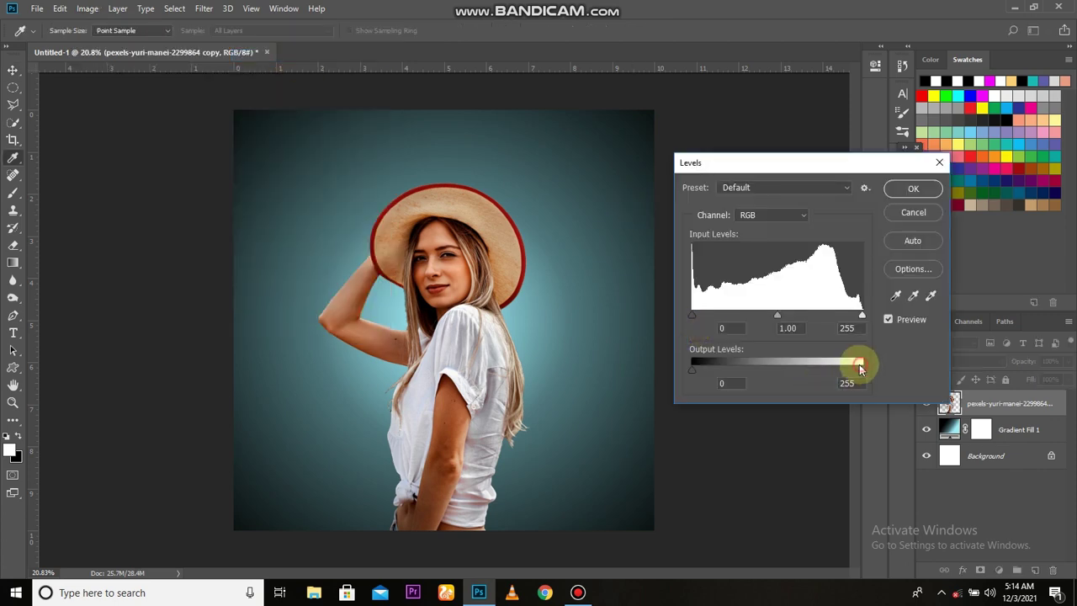
{"action": "left_click_drag", "start_coordinate": [863, 370], "coordinate": [752, 371]}
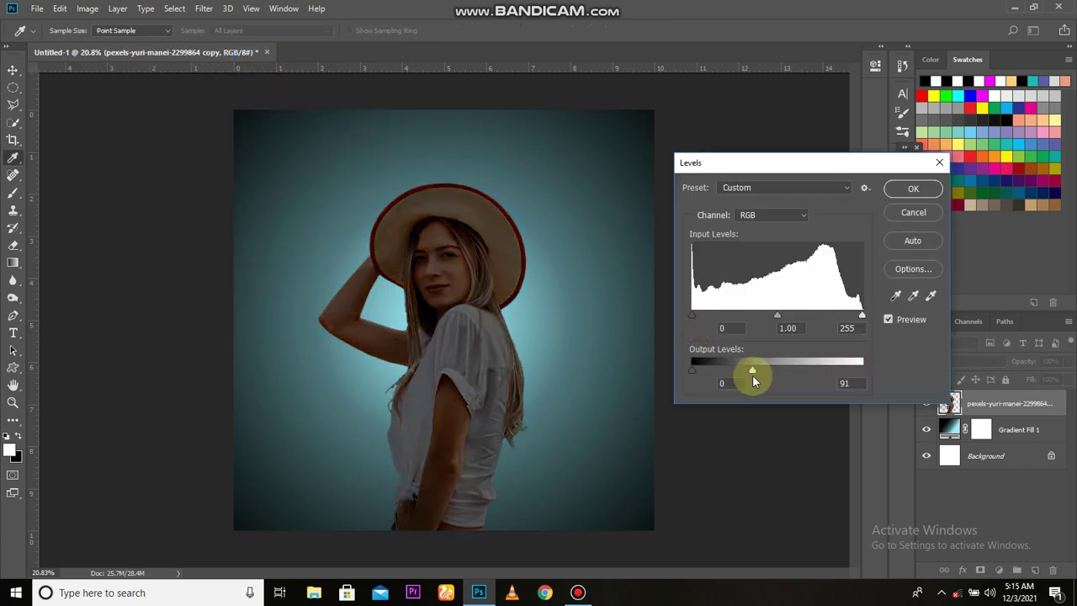
{"action": "left_click", "coordinate": [912, 188]}
Step: Add a dark navy Solid Color fill layer
{"action": "left_click", "coordinate": [998, 570]}
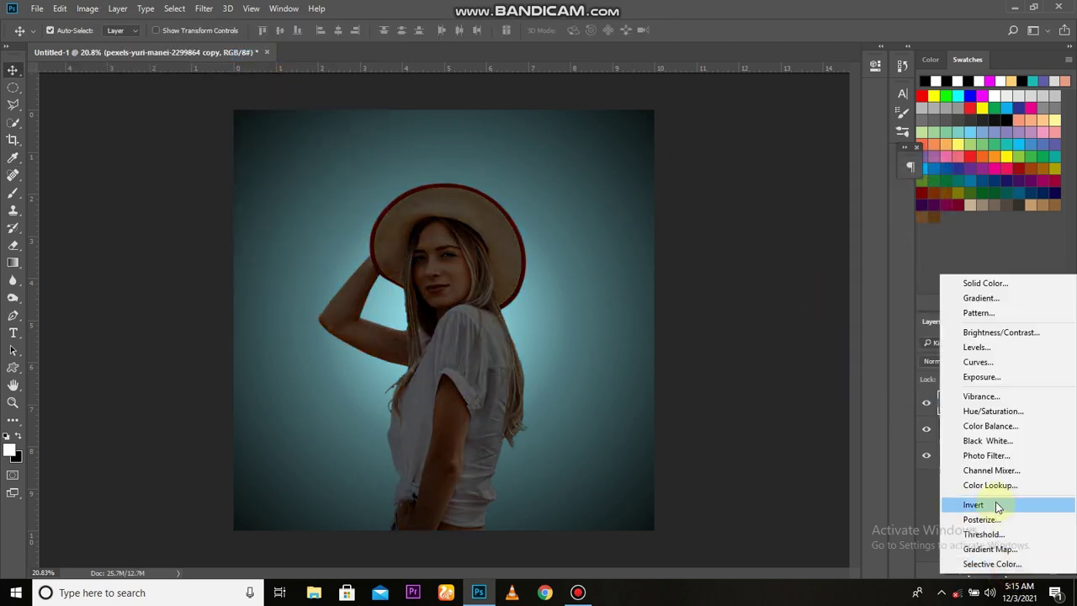
{"action": "left_click", "coordinate": [1008, 286]}
{"action": "left_click", "coordinate": [822, 266]}
{"action": "mouse_move", "coordinate": [782, 339]}
{"action": "left_mouse_down"}
{"action": "mouse_move", "coordinate": [736, 345]}
{"action": "mouse_move", "coordinate": [764, 353]}
{"action": "left_mouse_up"}
{"action": "left_click", "coordinate": [934, 192]}
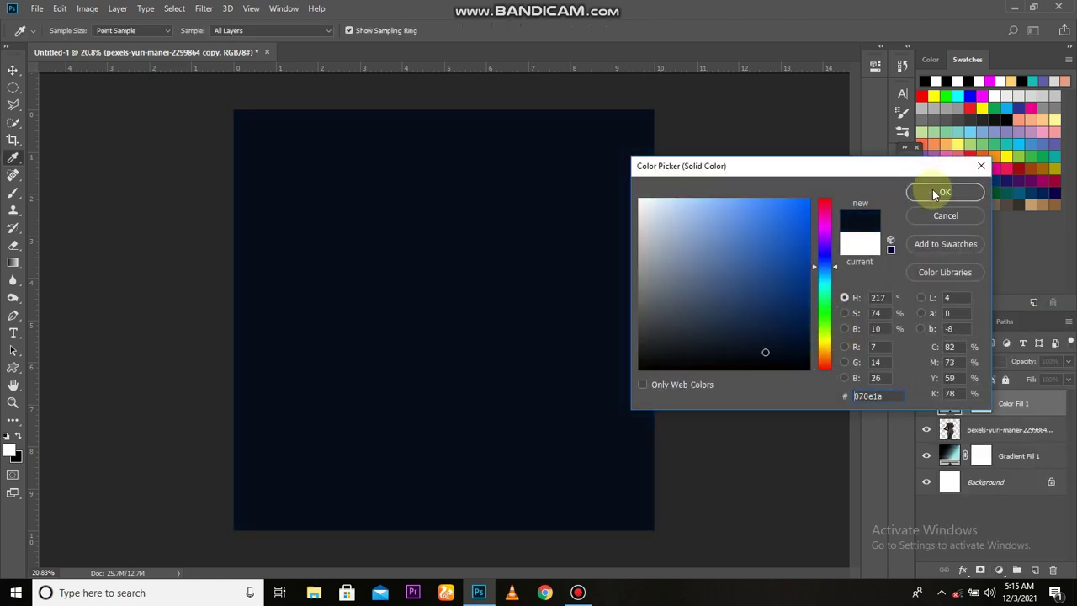
Step: Clip the navy fill to the woman, set Soft Light at 42%, and merge it down
{"action": "left_click", "coordinate": [963, 420], "text": "alt"}
{"action": "left_click", "coordinate": [963, 360]}
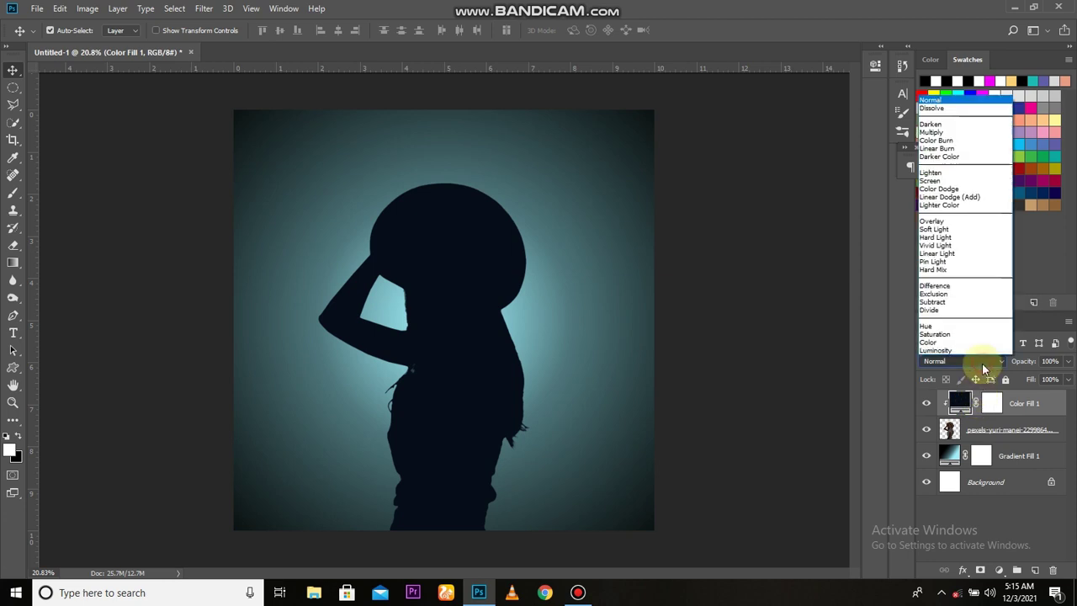
{"action": "left_click", "coordinate": [967, 234]}
{"action": "key", "text": "4"}
{"action": "key", "text": "2"}
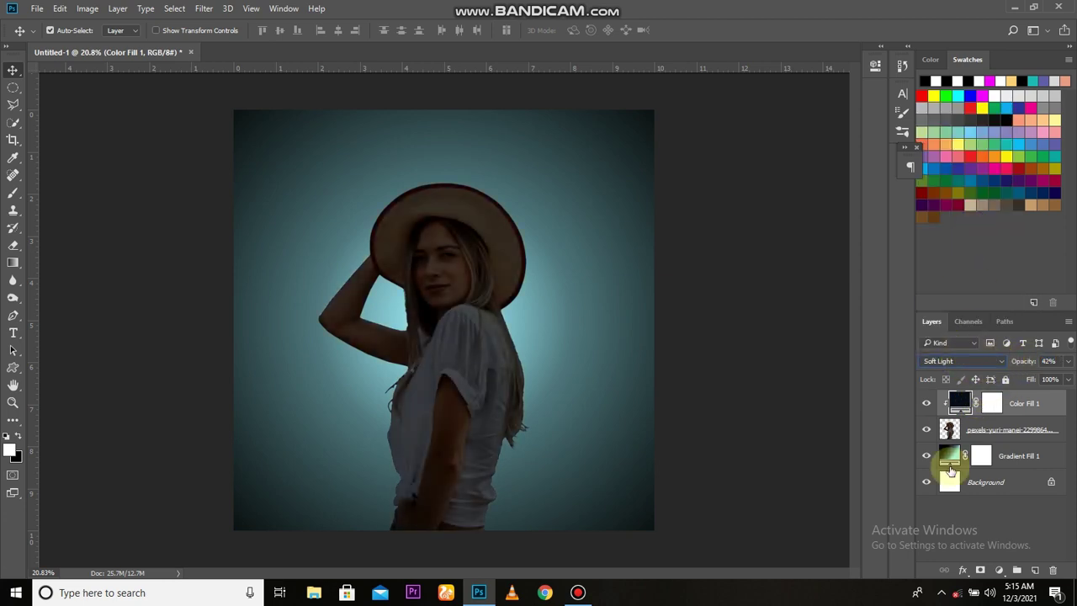
{"action": "key", "text": "ctrl+e"}
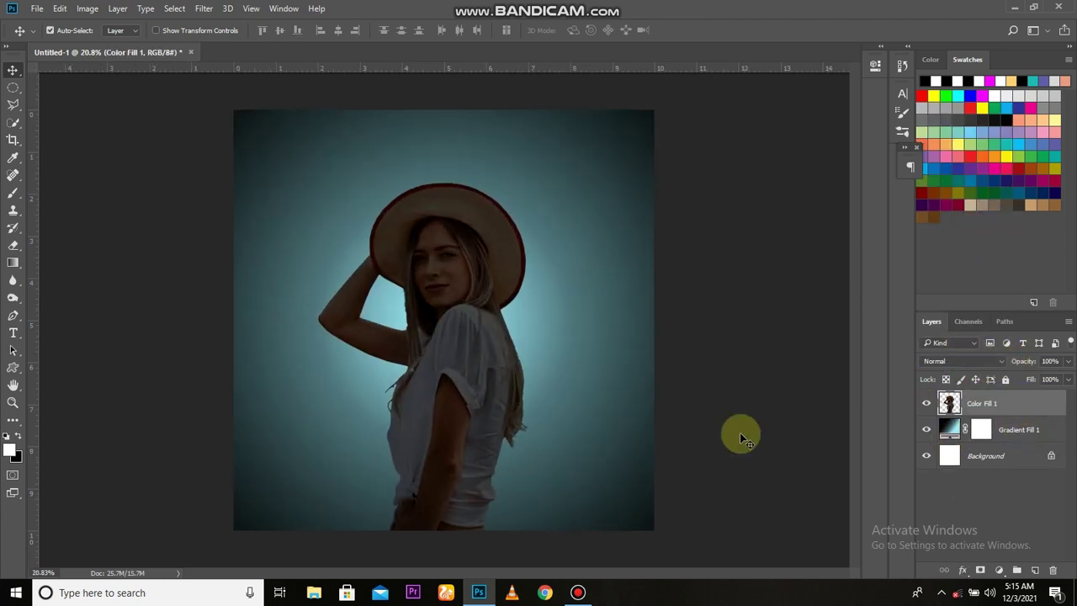
{"action": "left_click", "coordinate": [927, 403]}
Step: Raise the woman's contrast to 45 with Brightness/Contrast
{"action": "left_click", "coordinate": [87, 9]}
{"action": "mouse_move", "coordinate": [108, 42]}
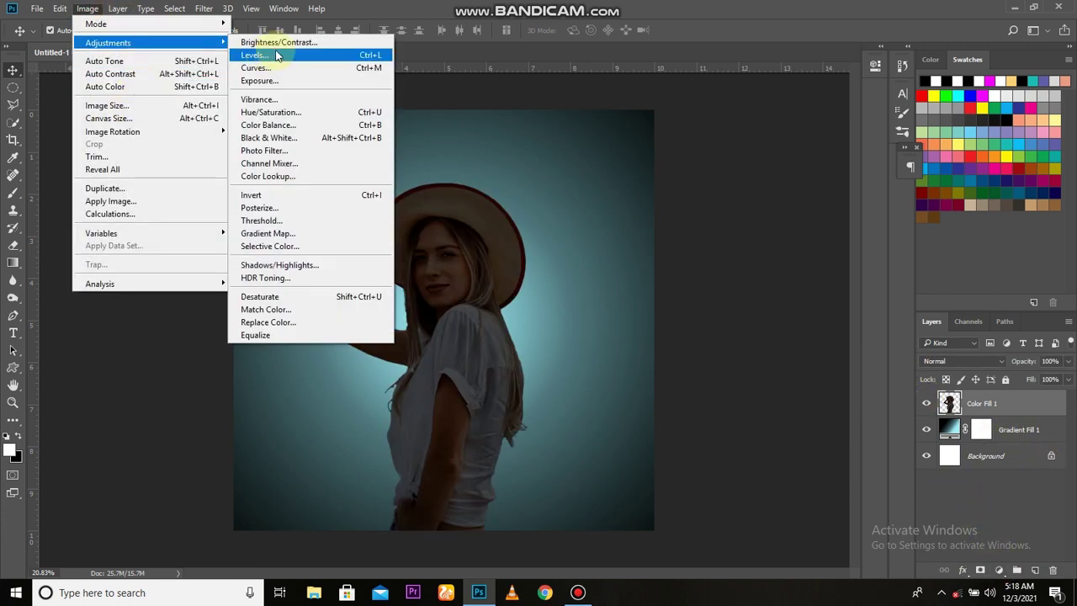
{"action": "left_click", "coordinate": [278, 39]}
{"action": "left_click_drag", "start_coordinate": [640, 227], "coordinate": [686, 229]}
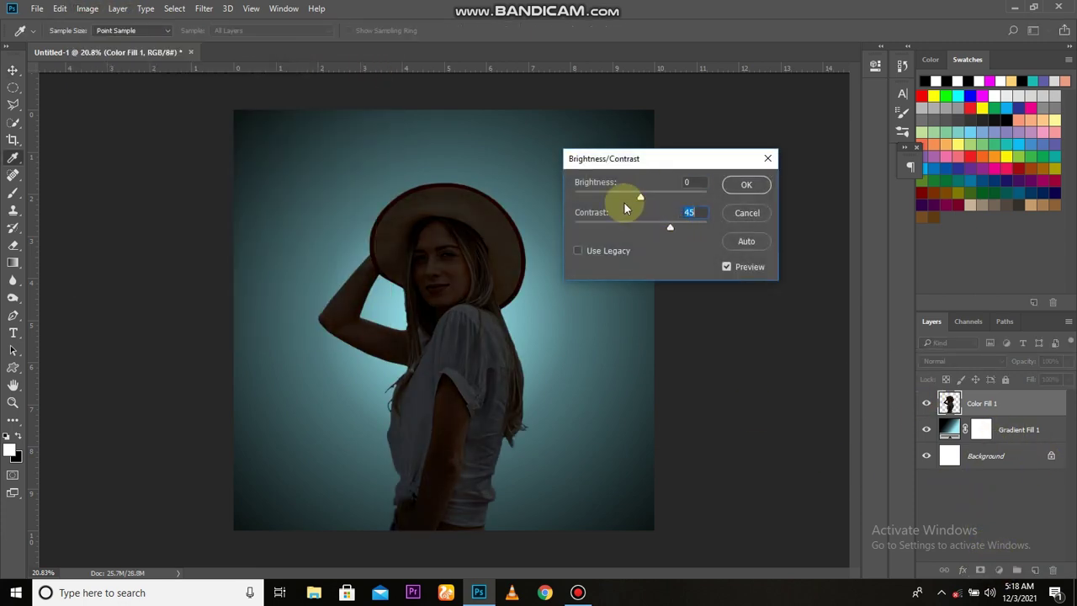
{"action": "left_click", "coordinate": [746, 184]}
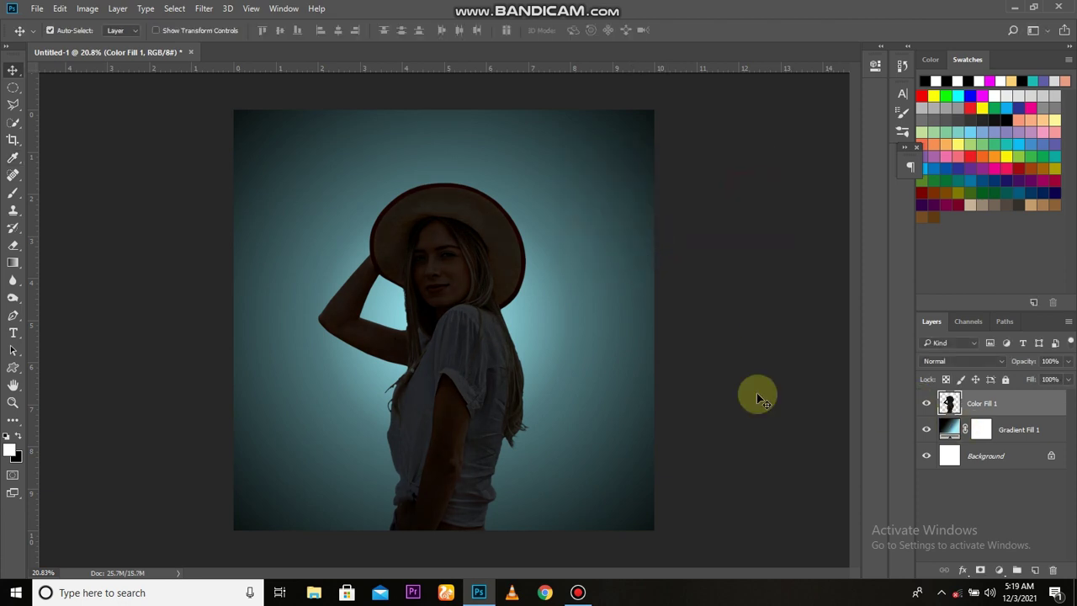
{"action": "scroll", "coordinate": [500, 360], "scroll_direction": "up", "scroll_amount": 3}
{"action": "scroll", "coordinate": [503, 321], "scroll_direction": "down", "scroll_amount": 2}
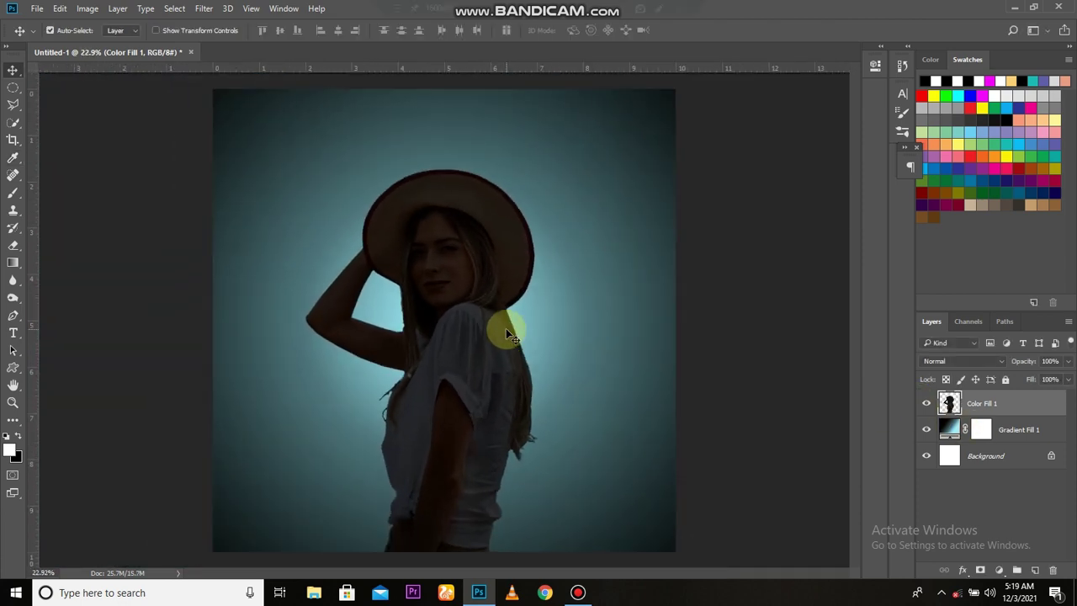
Step: Merge the gradient fill into the Background and unlock it as Layer 0
{"action": "left_click", "coordinate": [994, 444]}
{"action": "key", "text": "ctrl+e"}
{"action": "left_click", "coordinate": [926, 429]}
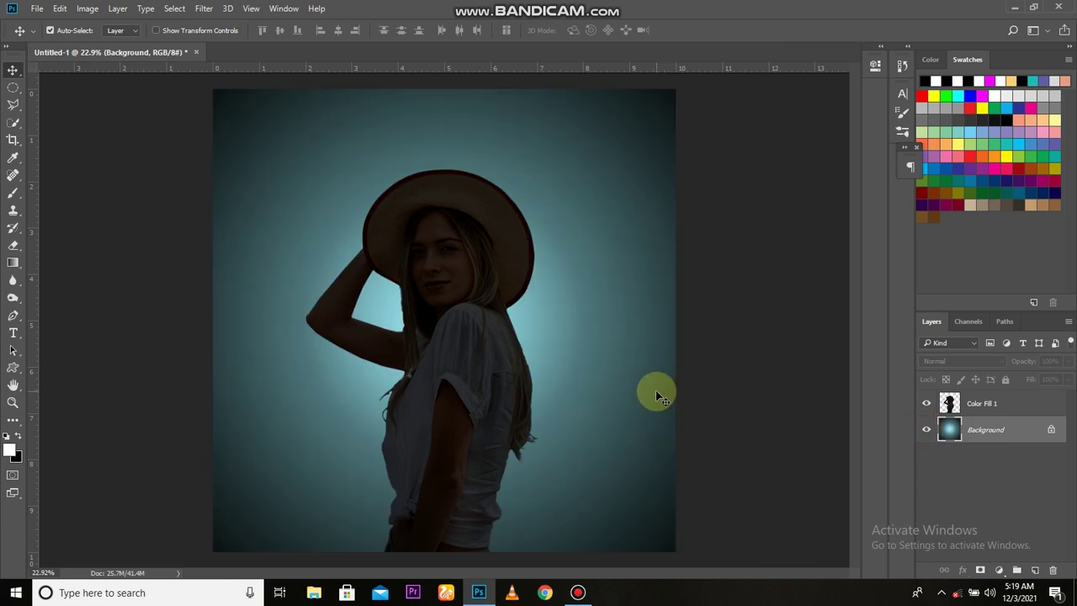
{"action": "left_click", "coordinate": [1047, 431]}
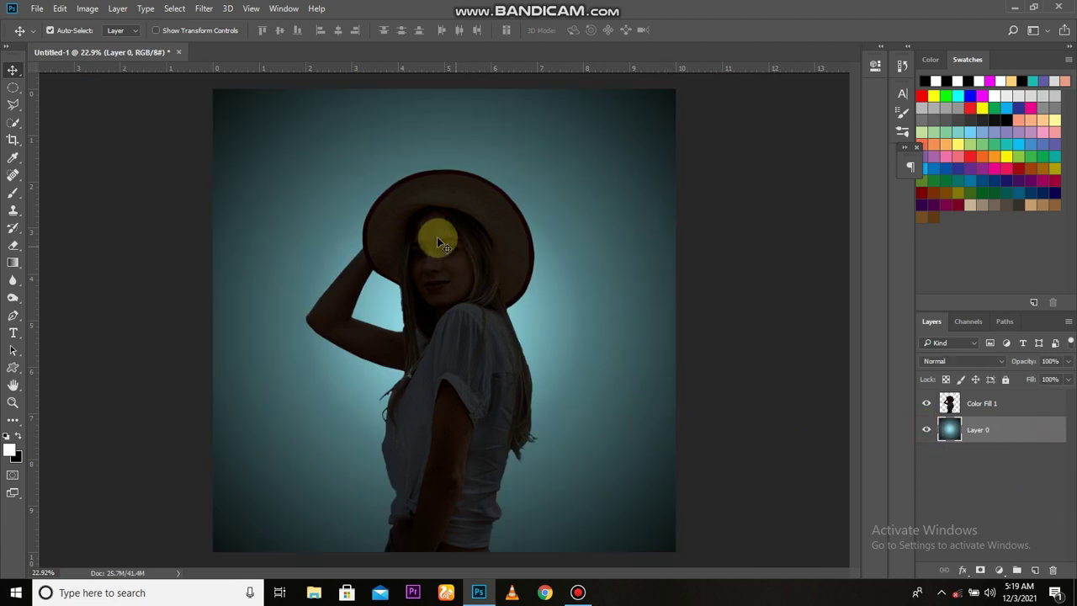
Step: Place the photoshop_PNG12 logo, shrinking it and moving it toward the upper right
{"action": "left_click", "coordinate": [37, 9]}
{"action": "left_click", "coordinate": [63, 243]}
{"action": "double_click", "coordinate": [269, 364]}
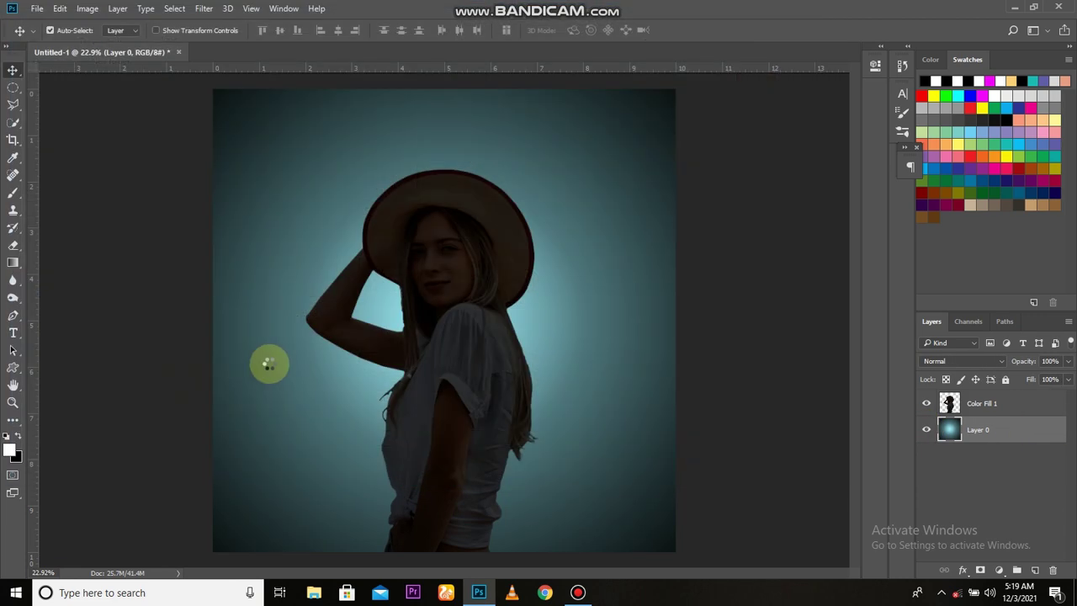
{"action": "mouse_move", "coordinate": [676, 91]}
{"action": "left_mouse_down"}
{"action": "mouse_move", "coordinate": [572, 228]}
{"action": "mouse_move", "coordinate": [618, 199]}
{"action": "mouse_move", "coordinate": [577, 183]}
{"action": "mouse_move", "coordinate": [668, 319]}
{"action": "left_mouse_up"}
{"action": "mouse_move", "coordinate": [539, 253]}
{"action": "left_mouse_down"}
{"action": "mouse_move", "coordinate": [633, 156]}
{"action": "mouse_move", "coordinate": [629, 137]}
{"action": "left_mouse_up"}
Step: Fine-tune the logo's size and roughly 14° tilt beside the hat, then commit it
{"action": "left_click_drag", "start_coordinate": [639, 210], "coordinate": [645, 248]}
{"action": "left_click_drag", "start_coordinate": [558, 212], "coordinate": [547, 181]}
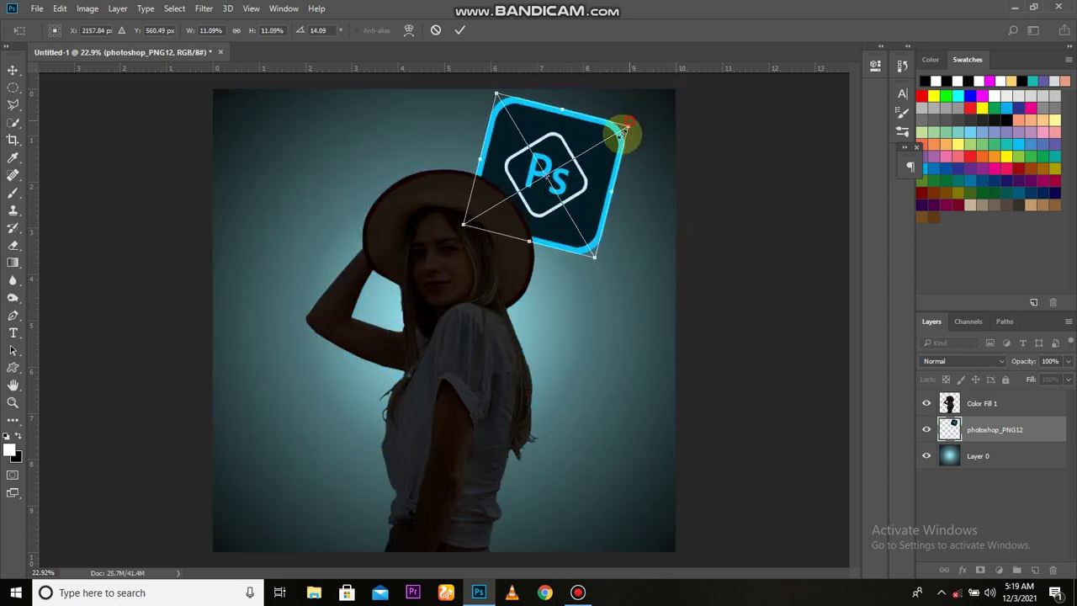
{"action": "left_click_drag", "start_coordinate": [622, 130], "coordinate": [617, 133]}
{"action": "left_click_drag", "start_coordinate": [577, 209], "coordinate": [589, 202]}
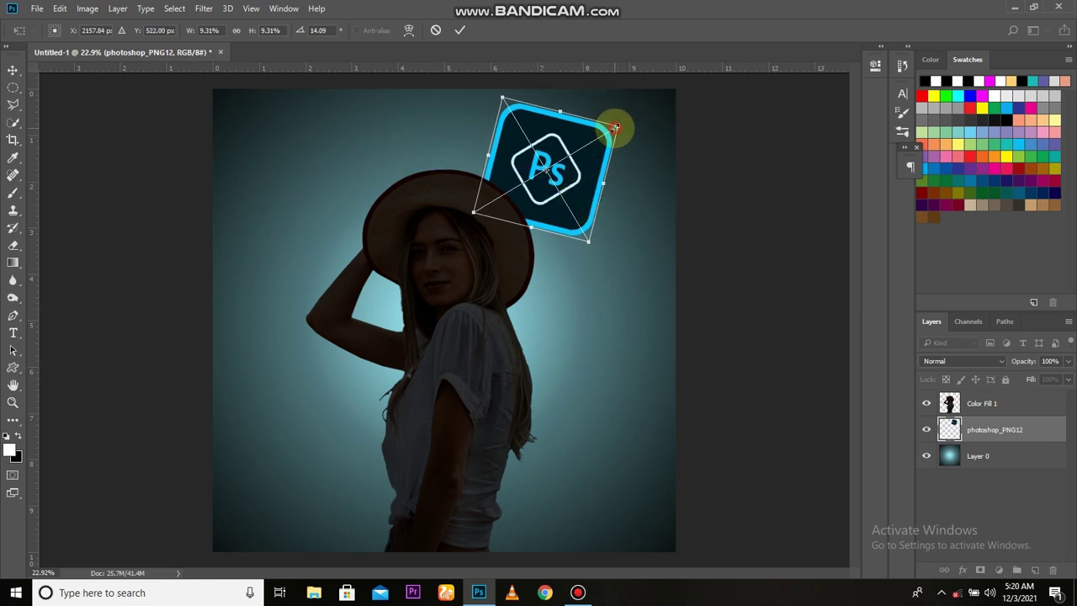
{"action": "left_click_drag", "start_coordinate": [615, 132], "coordinate": [607, 138]}
{"action": "left_click_drag", "start_coordinate": [510, 65], "coordinate": [527, 79]}
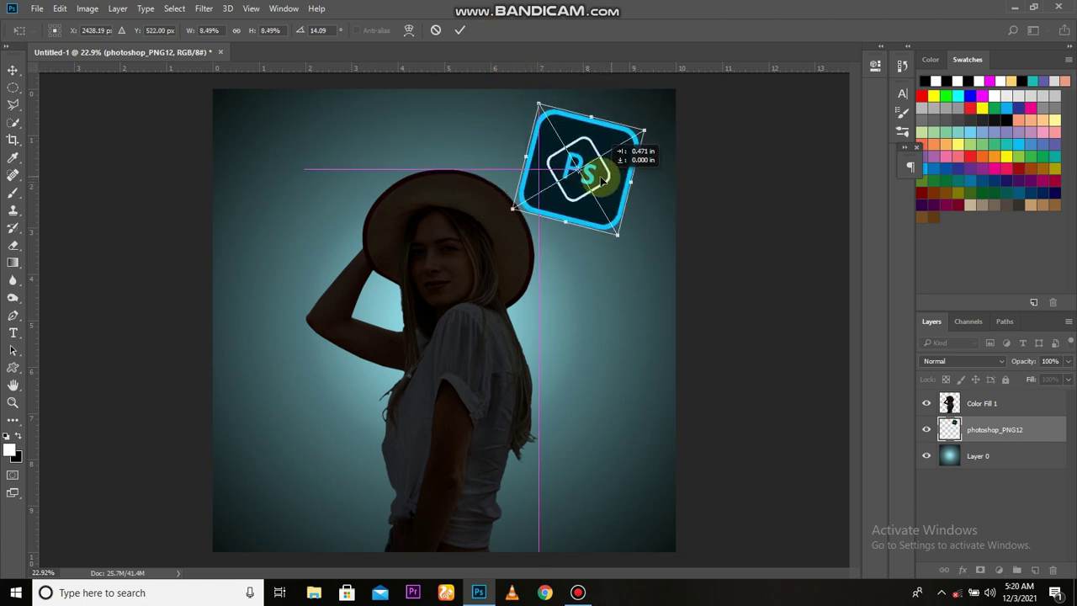
{"action": "left_click", "coordinate": [459, 31]}
{"action": "key", "text": "ctrl+minus"}
{"action": "key", "text": "ctrl+0"}
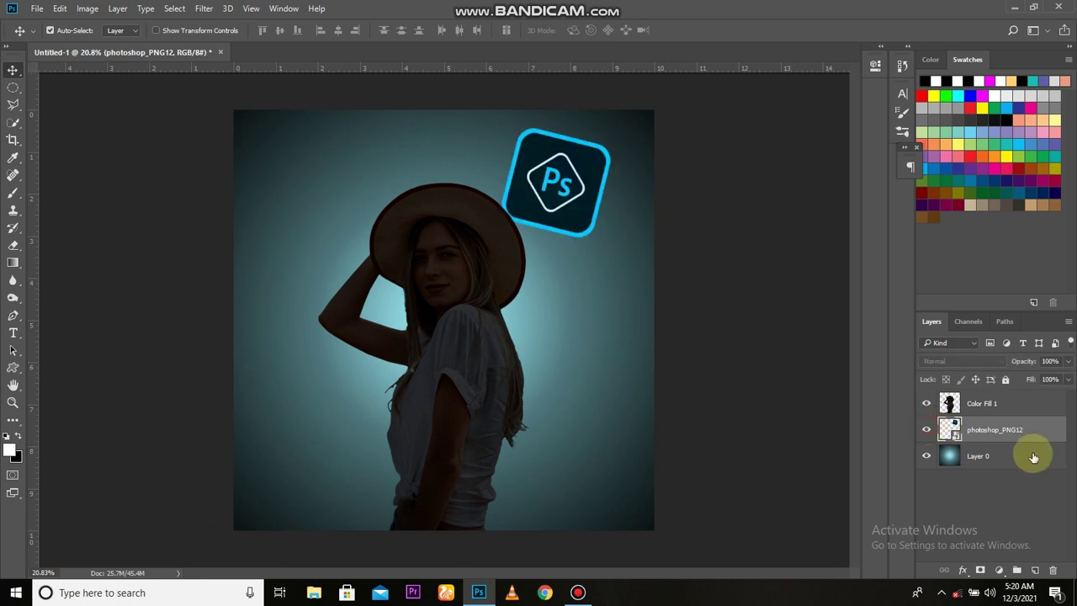
Step: Give the Ps logo layer Brightness 150 and Contrast 14
{"action": "right_click", "coordinate": [1022, 430]}
{"action": "left_click", "coordinate": [808, 302]}
{"action": "left_click", "coordinate": [752, 141]}
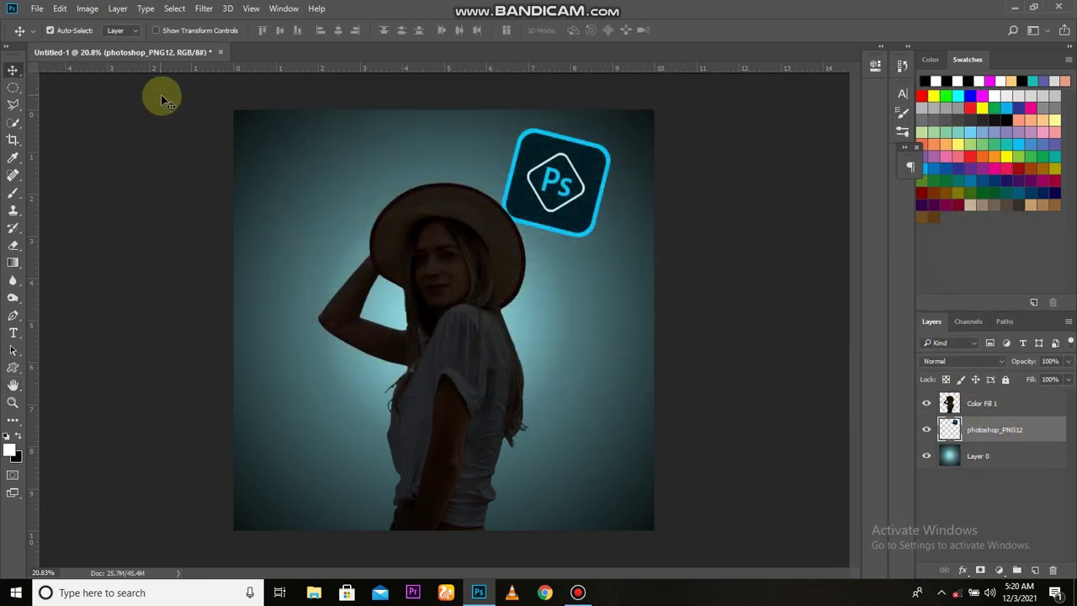
{"action": "left_click", "coordinate": [88, 9]}
{"action": "mouse_move", "coordinate": [108, 42]}
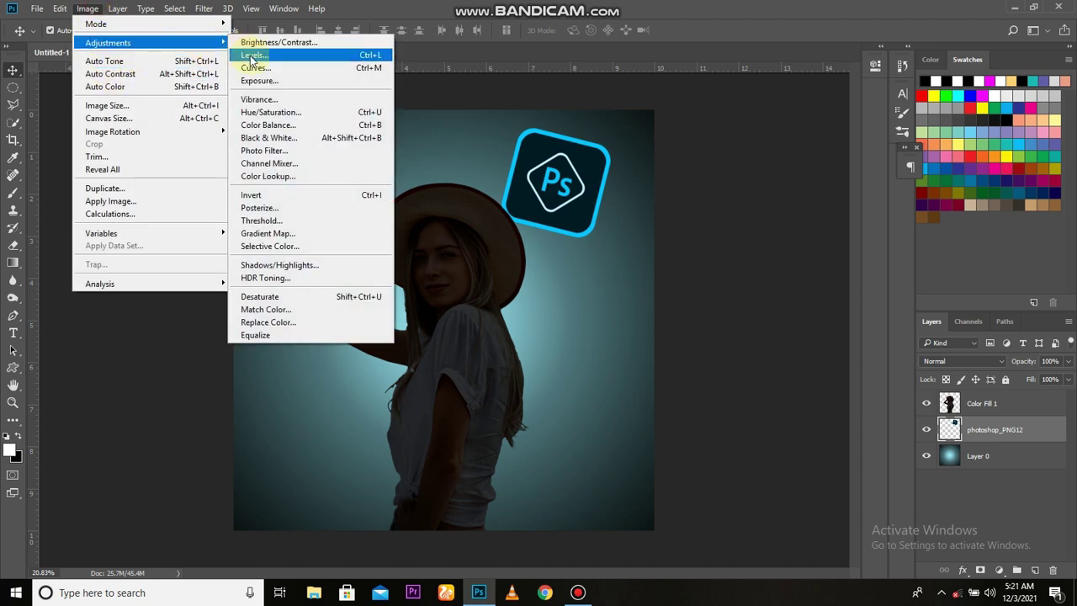
{"action": "left_click", "coordinate": [362, 39]}
{"action": "left_click_drag", "start_coordinate": [626, 161], "coordinate": [752, 162]}
{"action": "left_click_drag", "start_coordinate": [782, 205], "coordinate": [842, 198]}
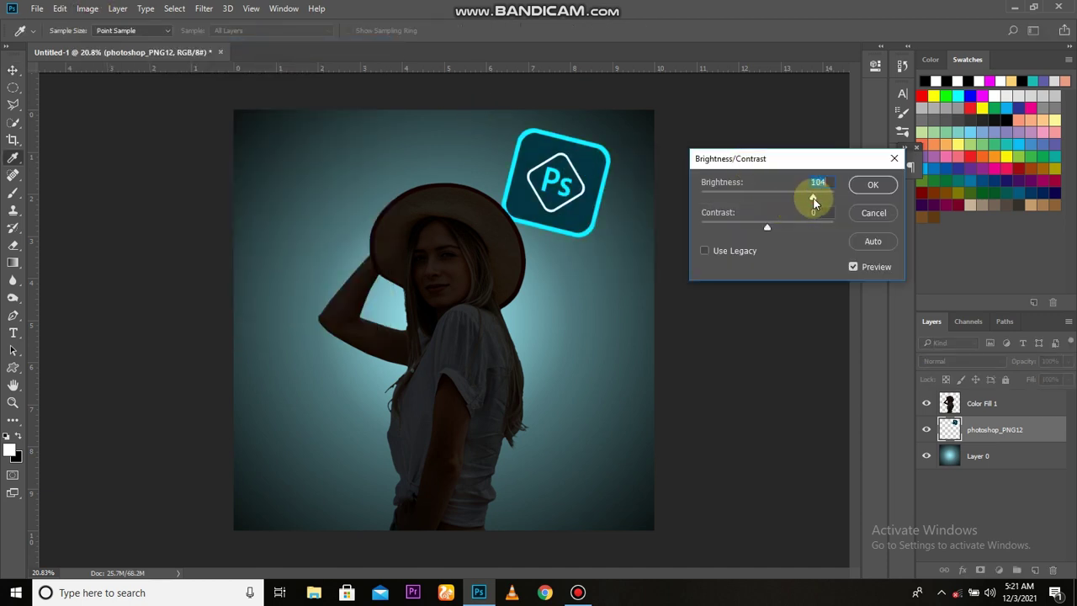
{"action": "mouse_move", "coordinate": [767, 228]}
{"action": "left_mouse_down"}
{"action": "mouse_move", "coordinate": [752, 236]}
{"action": "mouse_move", "coordinate": [785, 239]}
{"action": "left_mouse_up"}
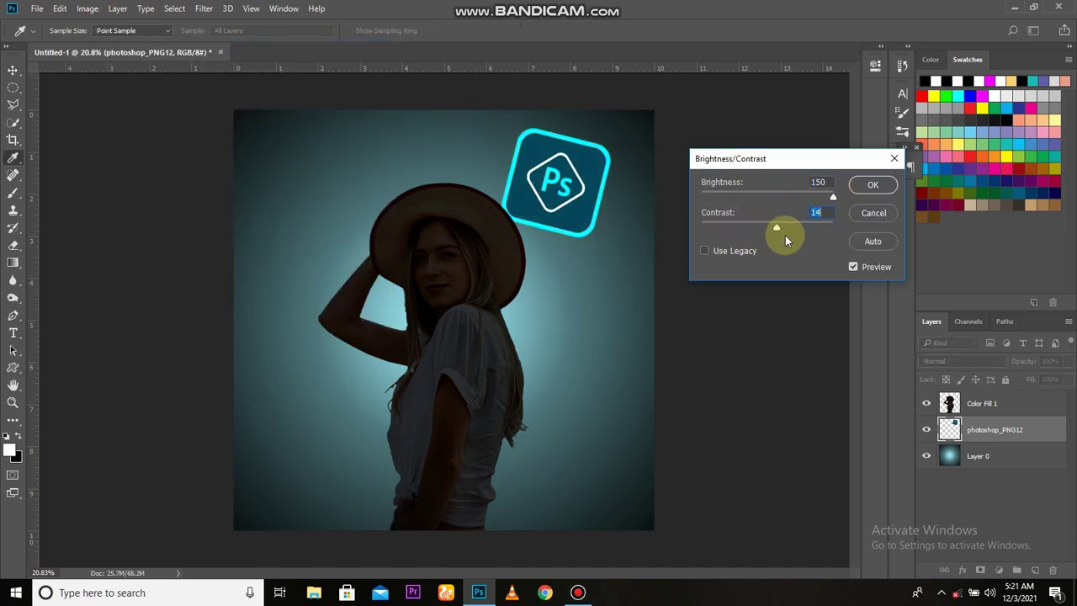
{"action": "left_click", "coordinate": [866, 186]}
{"action": "left_click", "coordinate": [1002, 435]}
Step: Give the logo a Color Dodge Outer Glow, size 250 at 100% opacity
{"action": "double_click", "coordinate": [1057, 430]}
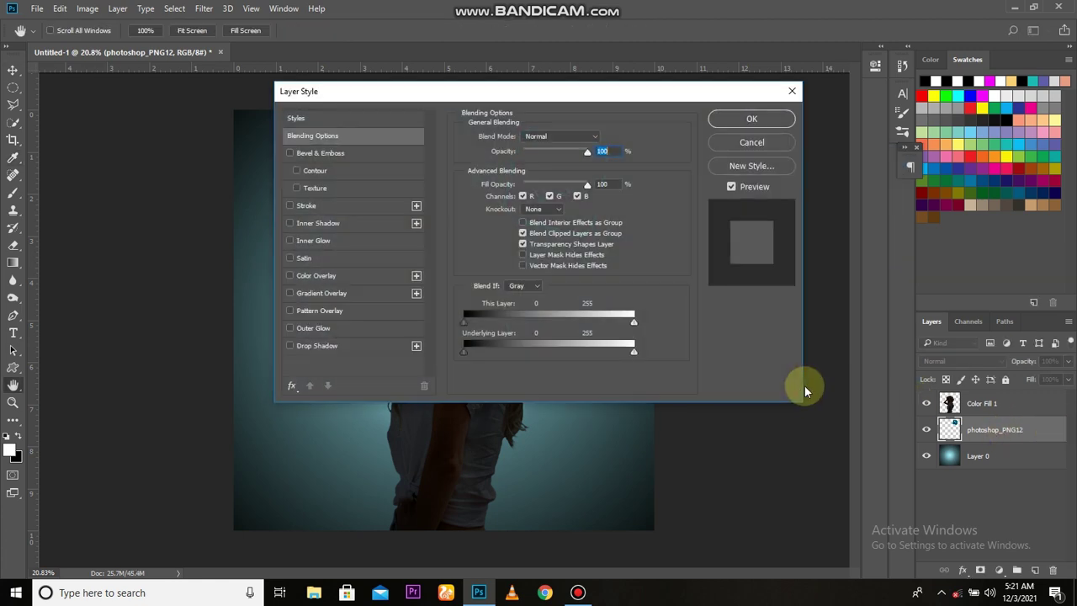
{"action": "left_click_drag", "start_coordinate": [570, 95], "coordinate": [919, 95]}
{"action": "left_click", "coordinate": [649, 306]}
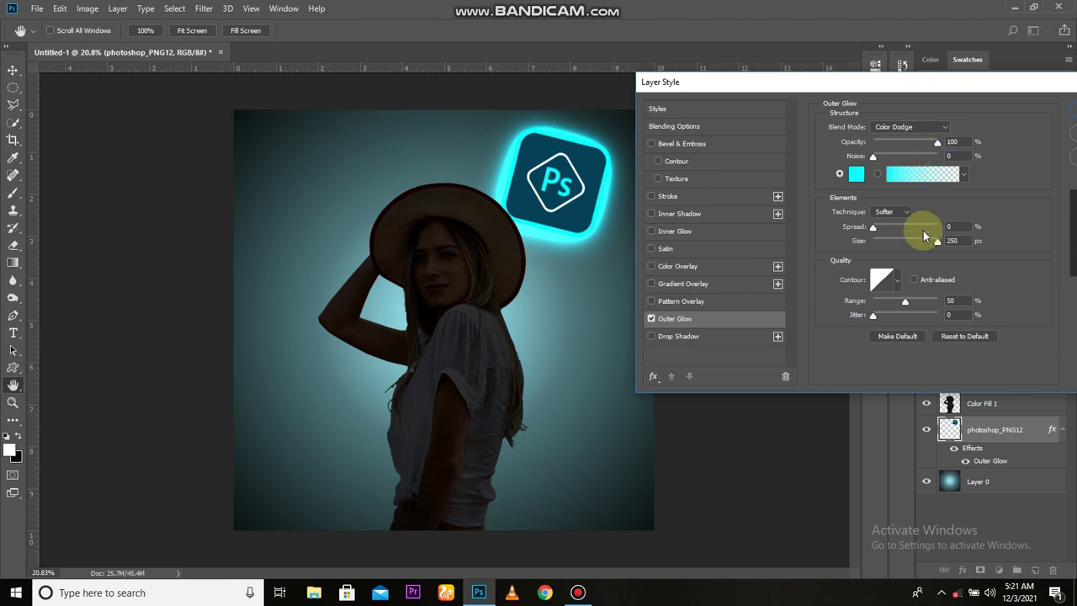
{"action": "left_click_drag", "start_coordinate": [924, 246], "coordinate": [922, 221]}
{"action": "left_click_drag", "start_coordinate": [930, 143], "coordinate": [938, 142]}
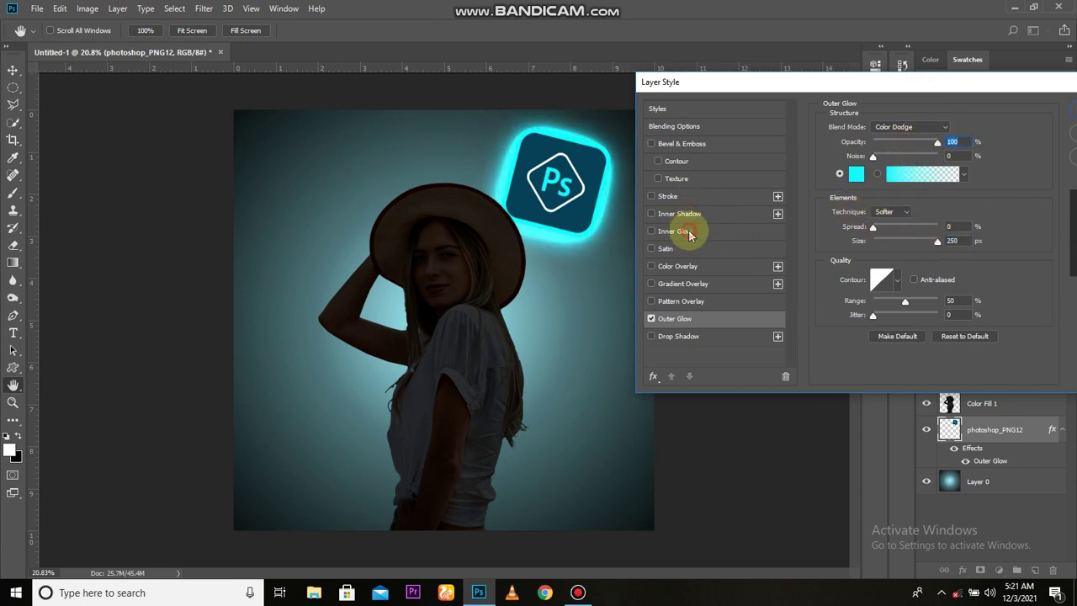
Step: Add a Screen Inner Glow, size 180 at 33% opacity, and apply the styles
{"action": "left_click", "coordinate": [686, 232]}
{"action": "left_click_drag", "start_coordinate": [930, 259], "coordinate": [922, 259]}
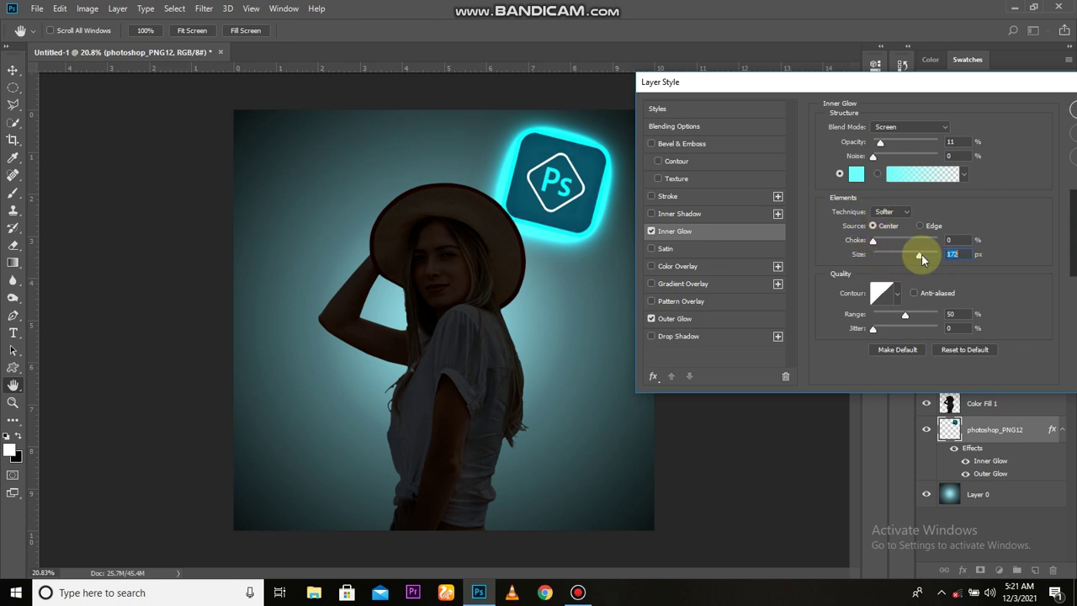
{"action": "left_click_drag", "start_coordinate": [887, 145], "coordinate": [894, 143]}
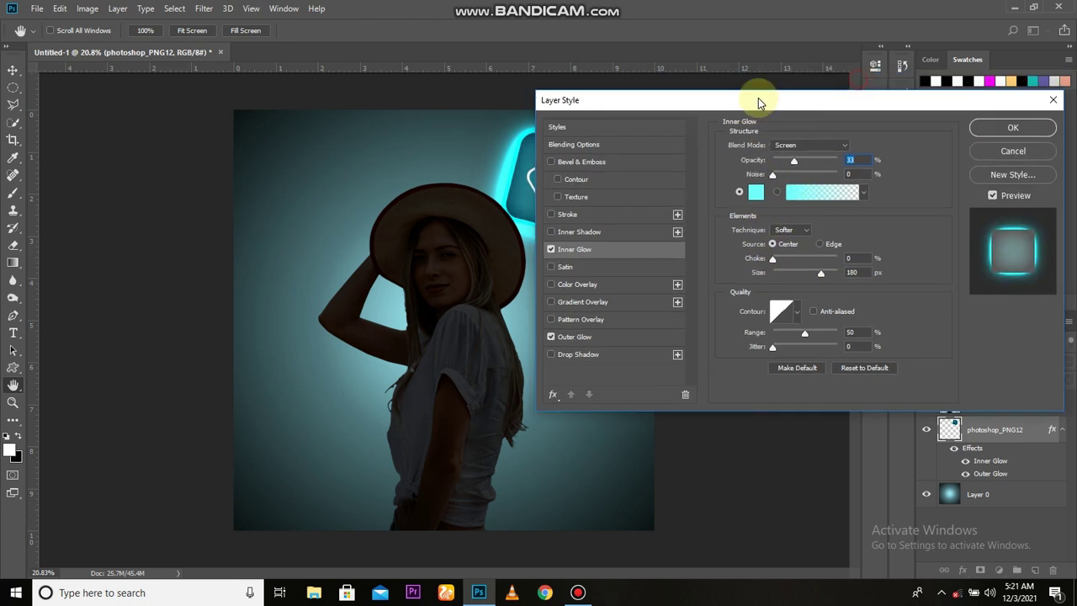
{"action": "left_click_drag", "start_coordinate": [860, 82], "coordinate": [855, 98]}
{"action": "left_click", "coordinate": [1041, 127]}
Step: Apply a Gaussian Blur to the current layer
{"action": "scroll", "coordinate": [567, 248], "scroll_direction": "down", "scroll_amount": 2}
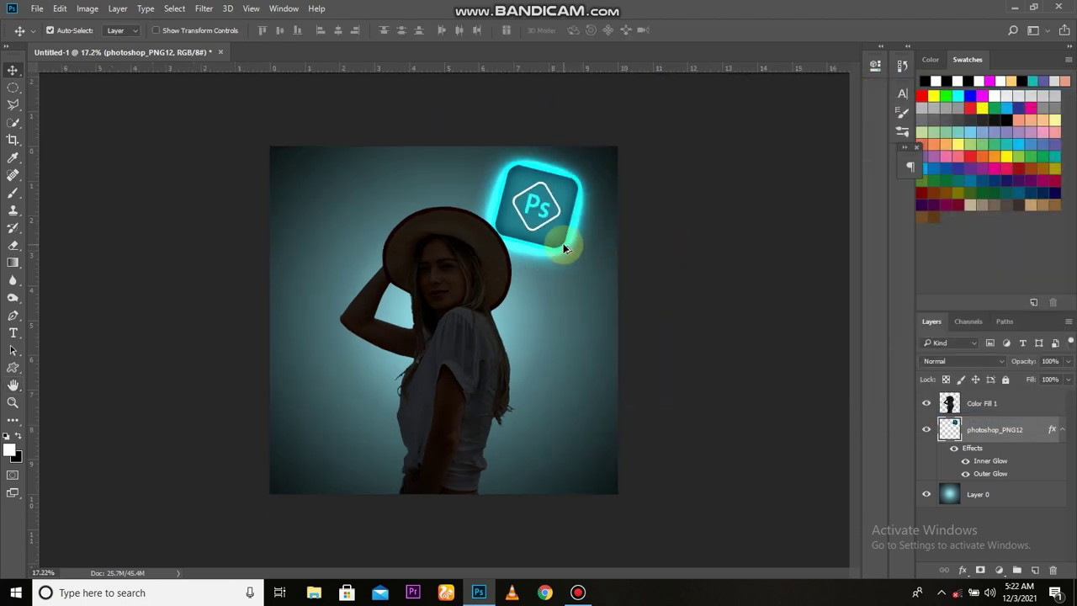
{"action": "key", "text": "b"}
{"action": "key", "text": "v"}
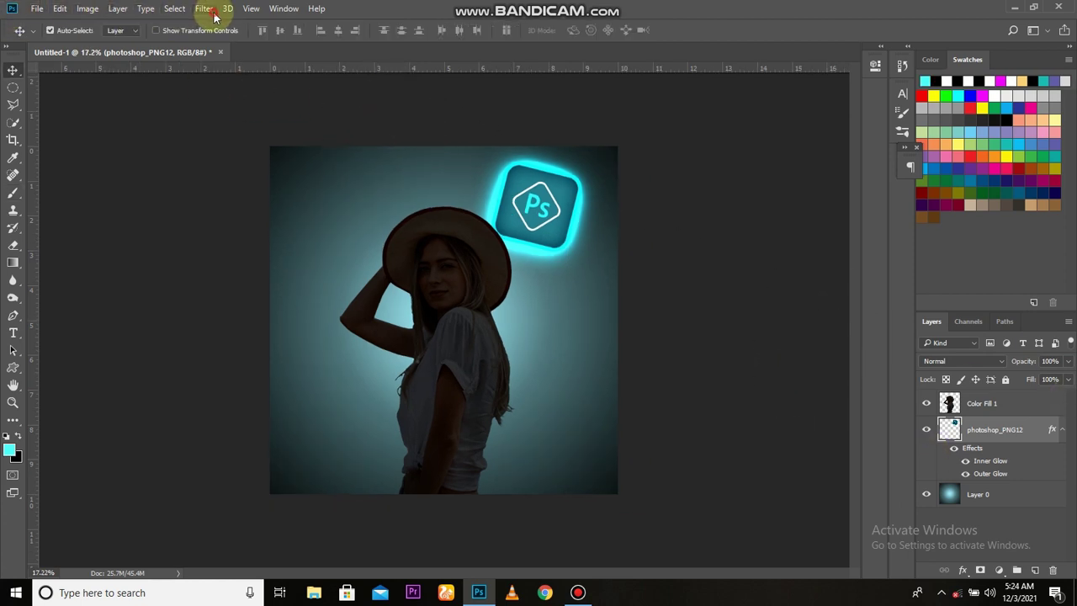
{"action": "left_click", "coordinate": [215, 10]}
{"action": "left_click", "coordinate": [410, 208]}
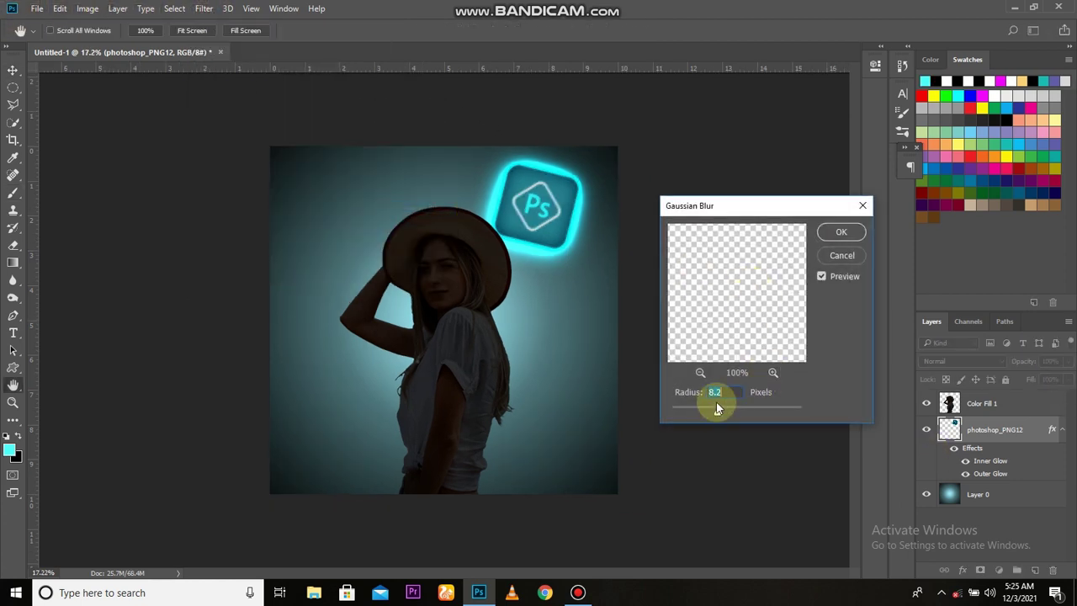
{"action": "left_click", "coordinate": [842, 233]}
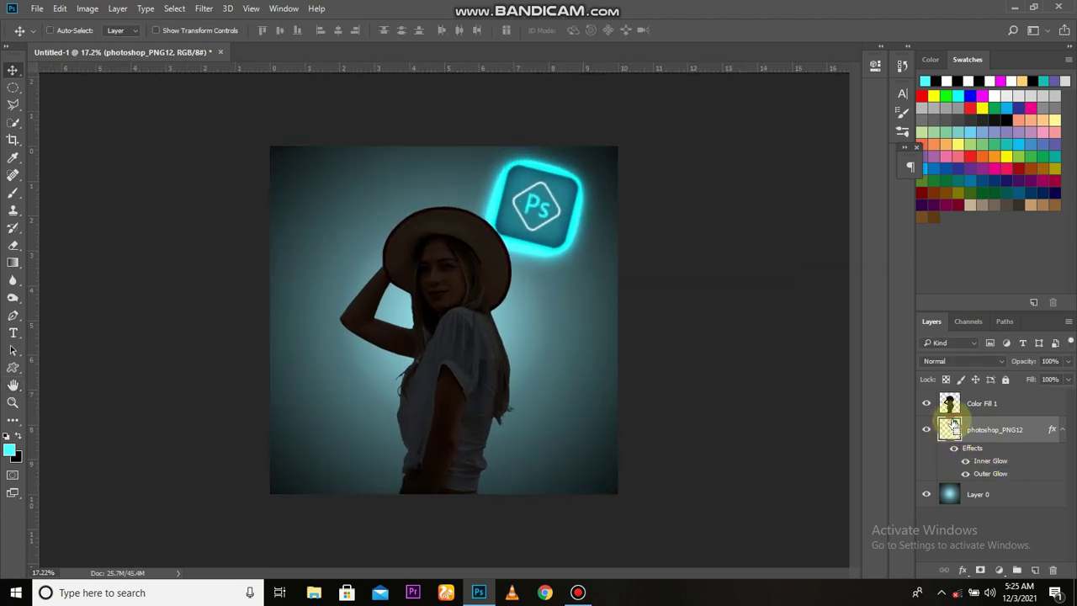
Step: Fill the Ps logo's shape with light cyan #7af2f2 on a new layer
{"action": "left_click", "coordinate": [950, 429], "text": "ctrl"}
{"action": "left_click", "coordinate": [986, 491]}
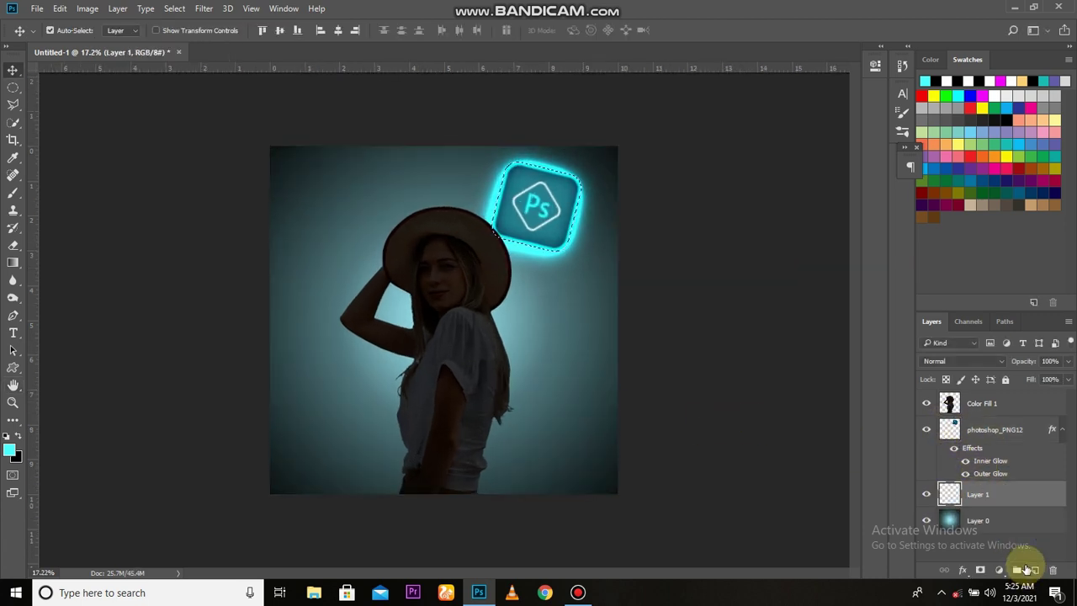
{"action": "left_click", "coordinate": [9, 450]}
{"action": "left_click", "coordinate": [721, 209]}
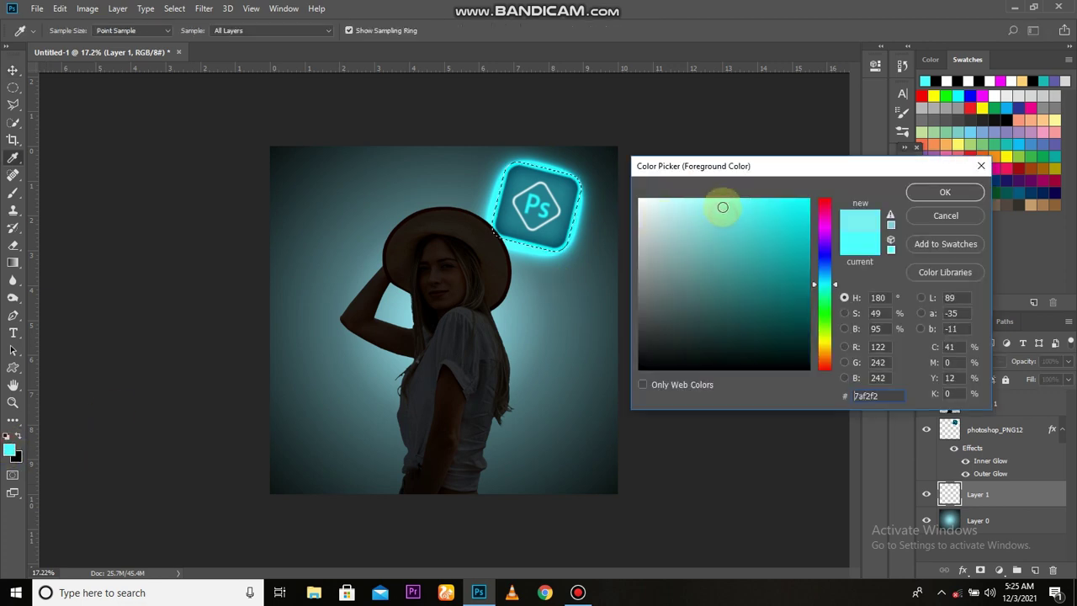
{"action": "left_click", "coordinate": [962, 188]}
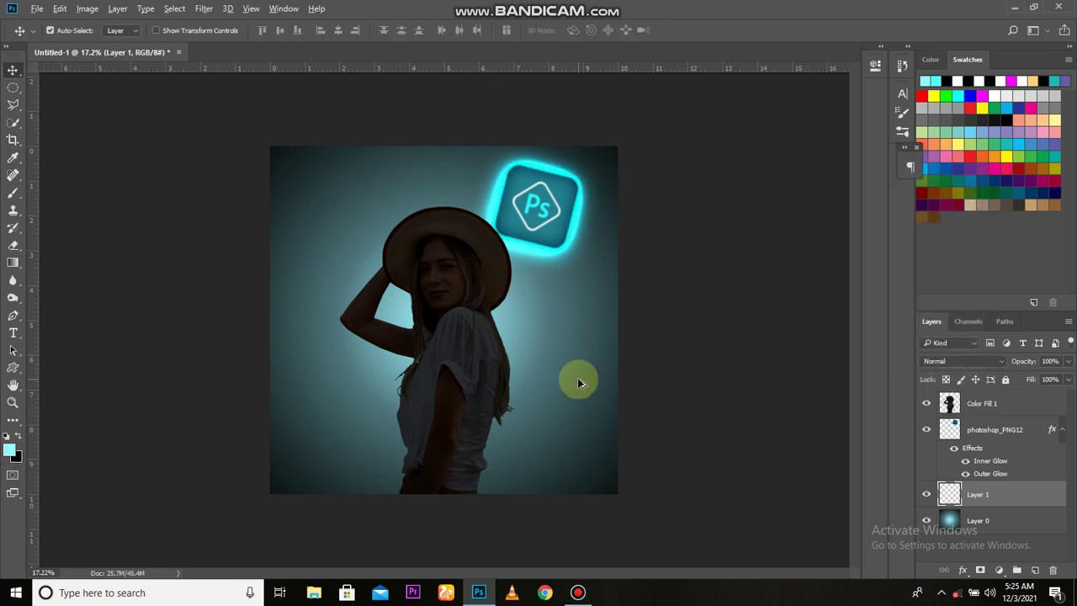
{"action": "key", "text": "alt+BackSpace"}
{"action": "key", "text": "ctrl+z"}
{"action": "left_click", "coordinate": [967, 494]}
{"action": "key", "text": "alt+BackSpace"}
Step: Blur the cyan fill with a 1000-pixel Gaussian Blur and scale it up
{"action": "left_click", "coordinate": [202, 9]}
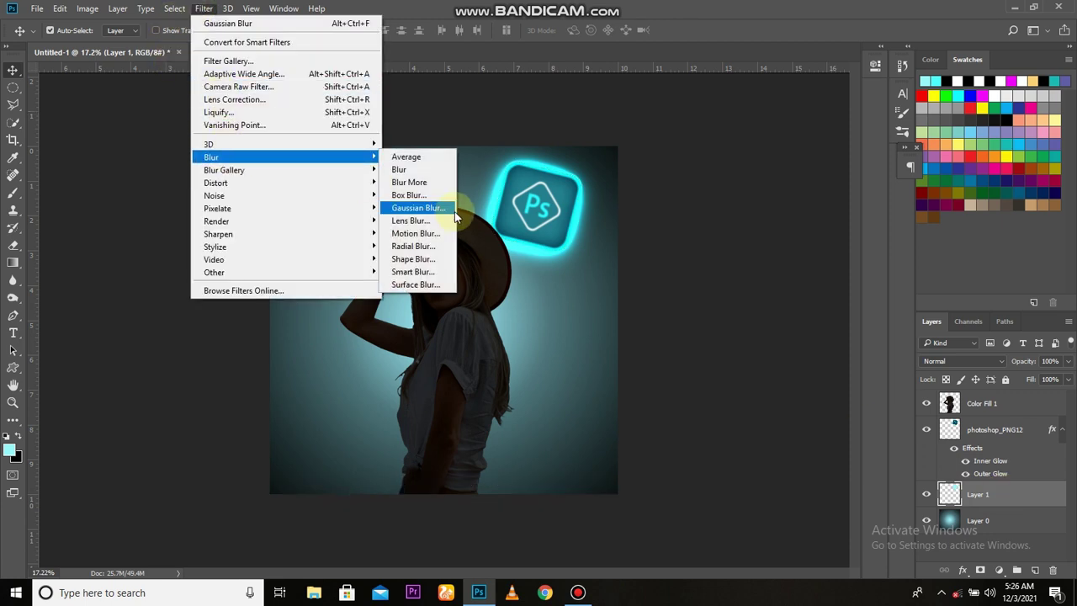
{"action": "left_click", "coordinate": [412, 210]}
{"action": "left_click_drag", "start_coordinate": [718, 417], "coordinate": [748, 414]}
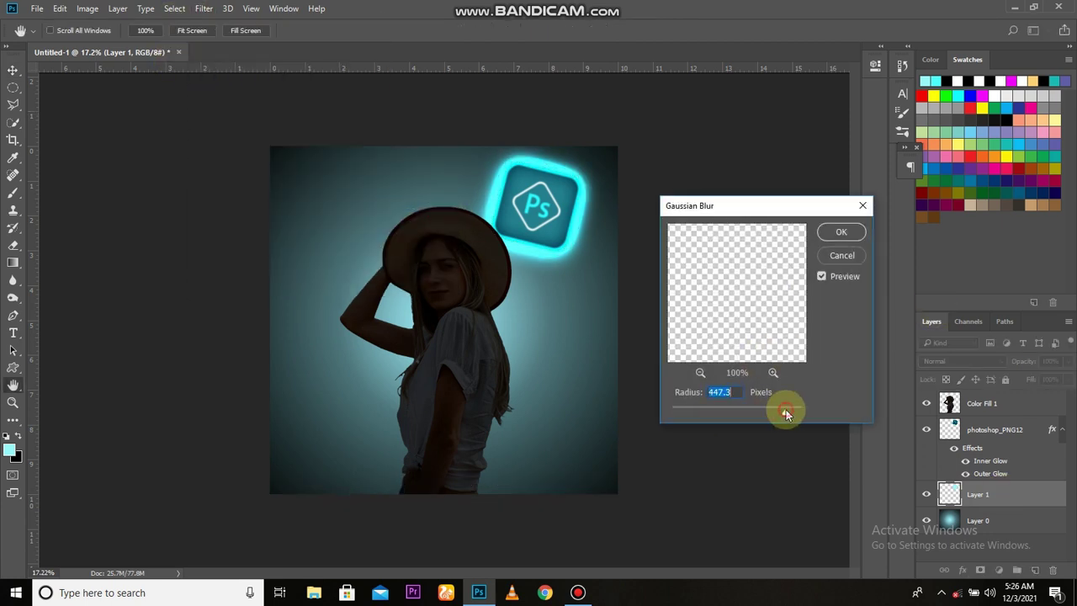
{"action": "left_click", "coordinate": [847, 239]}
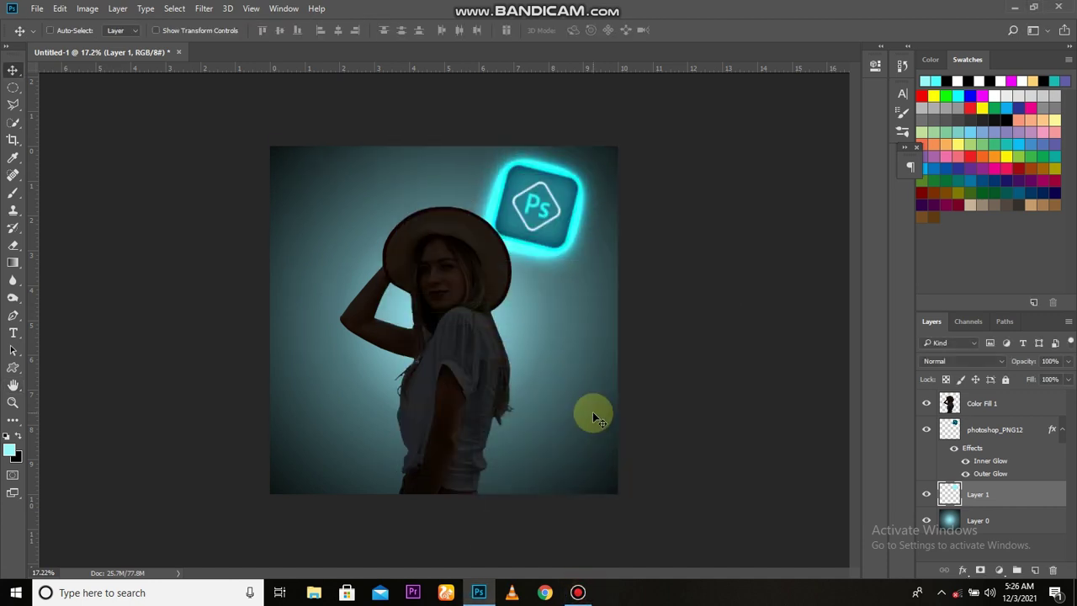
{"action": "key", "text": "ctrl+t"}
{"action": "mouse_move", "coordinate": [629, 190]}
{"action": "left_mouse_down"}
{"action": "mouse_move", "coordinate": [712, 126]}
{"action": "mouse_move", "coordinate": [680, 156]}
{"action": "left_mouse_up"}
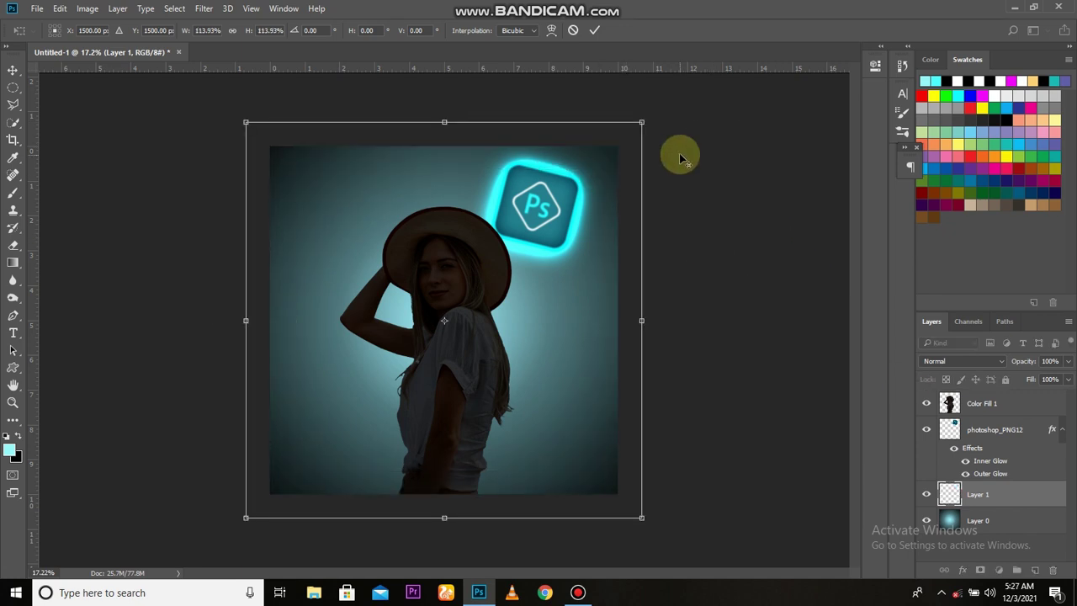
{"action": "left_click", "coordinate": [594, 30]}
Step: Move and rescale the glow to about 164% around the logo, comparing visibility
{"action": "left_click", "coordinate": [926, 494]}
{"action": "left_click", "coordinate": [926, 494]}
{"action": "key", "text": "ctrl+t"}
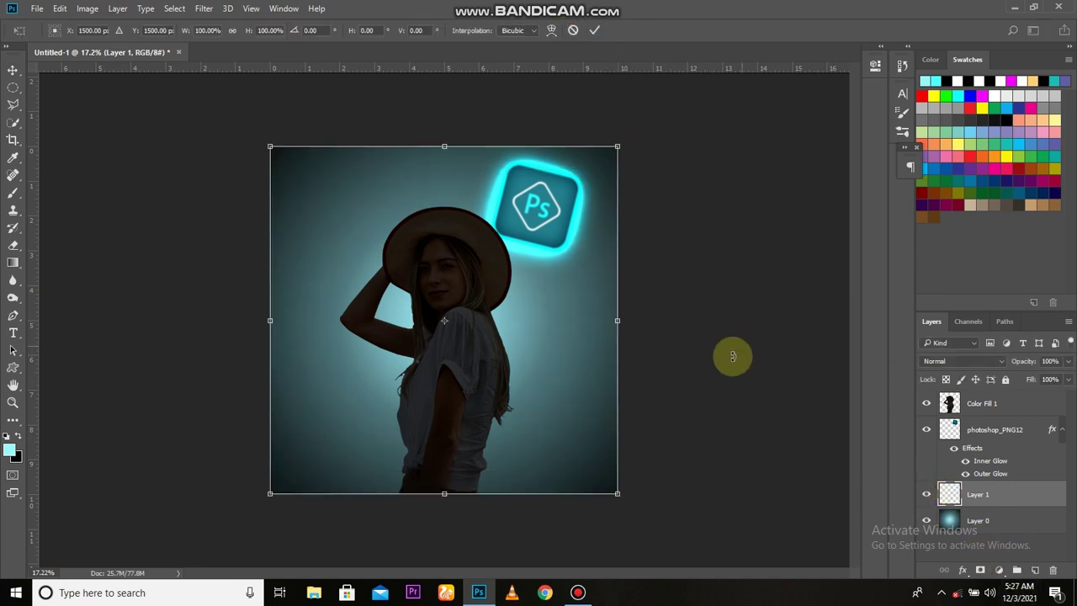
{"action": "mouse_move", "coordinate": [481, 321]}
{"action": "left_mouse_down"}
{"action": "mouse_move", "coordinate": [543, 263]}
{"action": "mouse_move", "coordinate": [527, 284]}
{"action": "left_mouse_up"}
{"action": "mouse_move", "coordinate": [644, 115]}
{"action": "left_mouse_down"}
{"action": "mouse_move", "coordinate": [882, 104]}
{"action": "mouse_move", "coordinate": [836, 79]}
{"action": "left_mouse_up"}
{"action": "left_click", "coordinate": [591, 31]}
{"action": "left_click", "coordinate": [926, 494]}
{"action": "scroll", "coordinate": [537, 437], "scroll_direction": "down", "scroll_amount": 2}
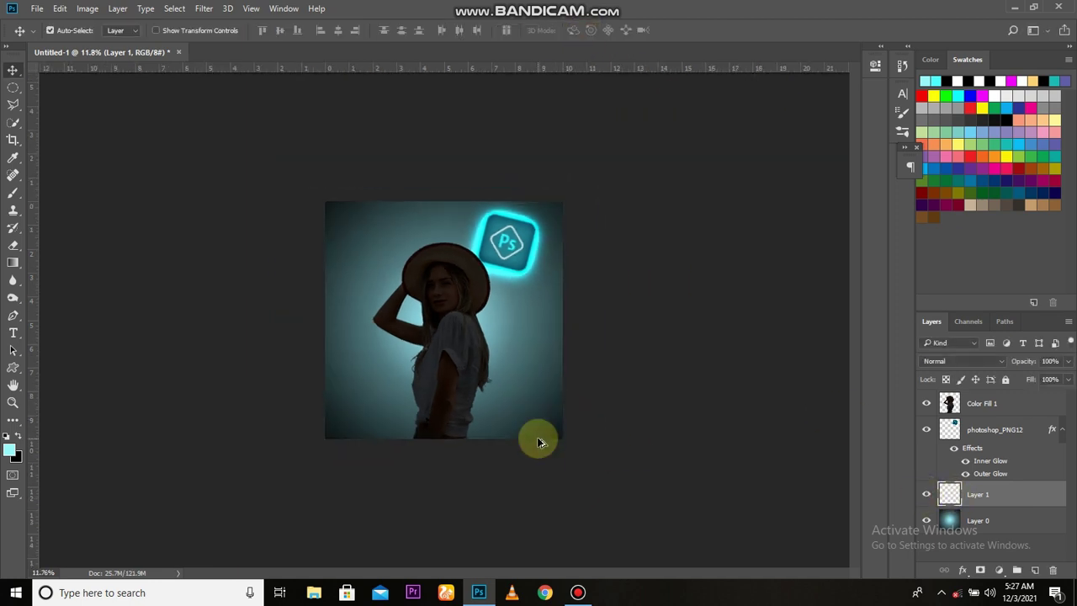
{"action": "scroll", "coordinate": [536, 436], "scroll_direction": "up", "scroll_amount": 2}
{"action": "left_click", "coordinate": [926, 494]}
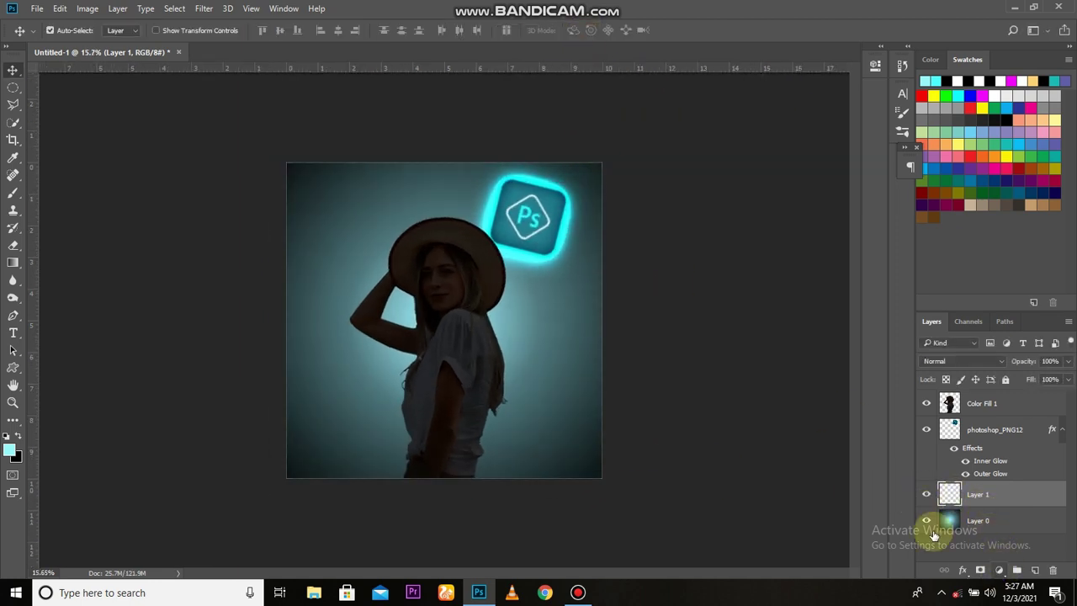
Step: Merge the cyan glow layer into the photoshop_PNG12 logo layer
{"action": "left_click", "coordinate": [999, 438], "text": "shift"}
{"action": "key", "text": "ctrl+e"}
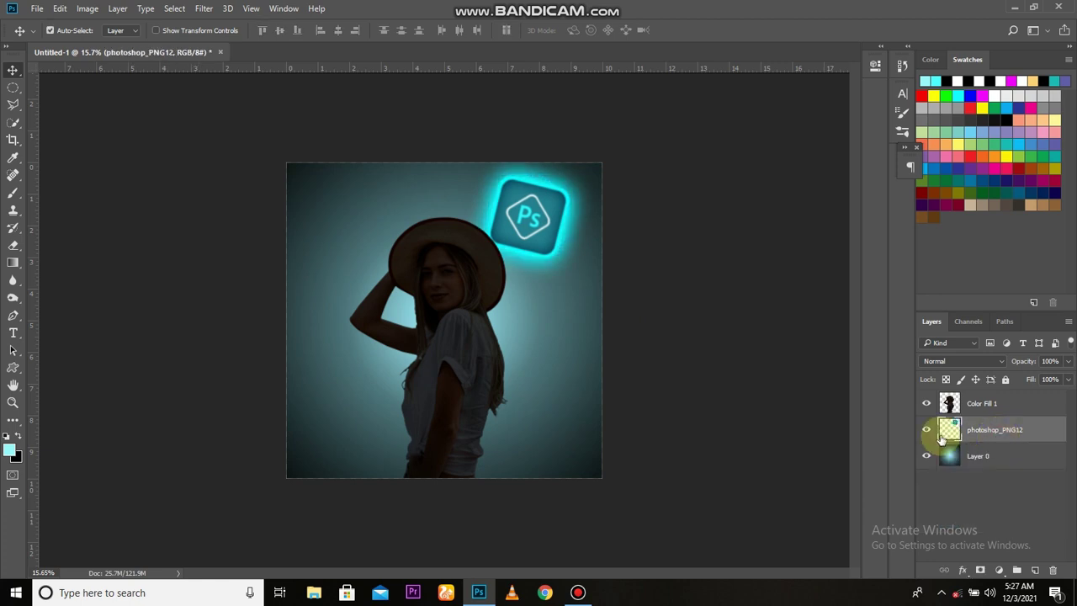
{"action": "left_click", "coordinate": [929, 432]}
{"action": "left_click", "coordinate": [929, 432]}
Step: Duplicate the Ps logo, tilt and enlarge it left of the hat, and mask it
{"action": "left_click_drag", "start_coordinate": [570, 280], "coordinate": [442, 271]}
{"action": "key", "text": "ctrl+t"}
{"action": "key", "text": "ctrl+0"}
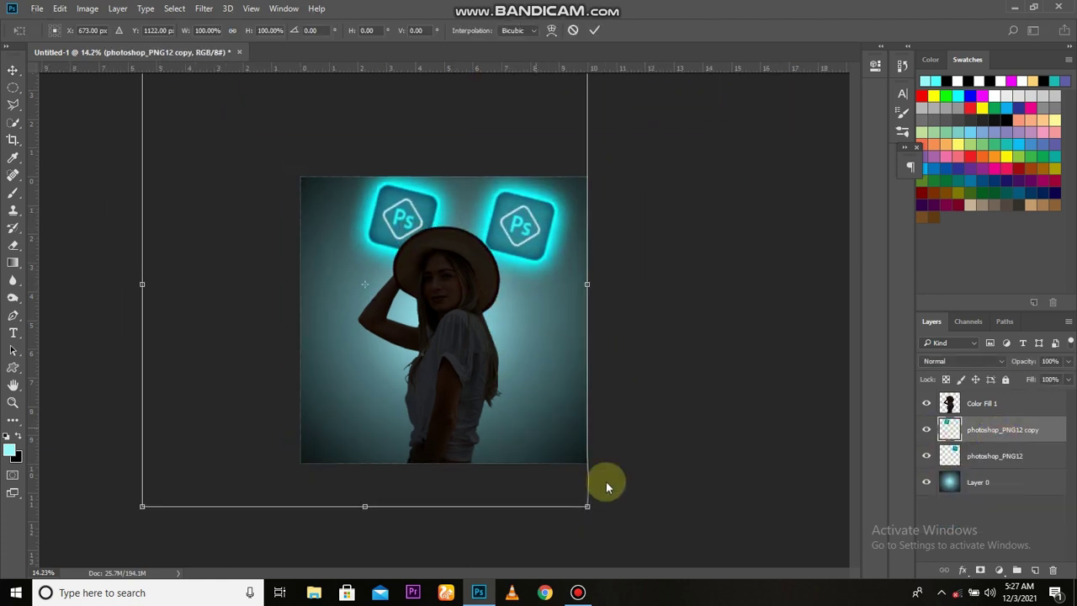
{"action": "mouse_move", "coordinate": [673, 486]}
{"action": "left_mouse_down"}
{"action": "mouse_move", "coordinate": [649, 413]}
{"action": "mouse_move", "coordinate": [516, 346]}
{"action": "left_mouse_up"}
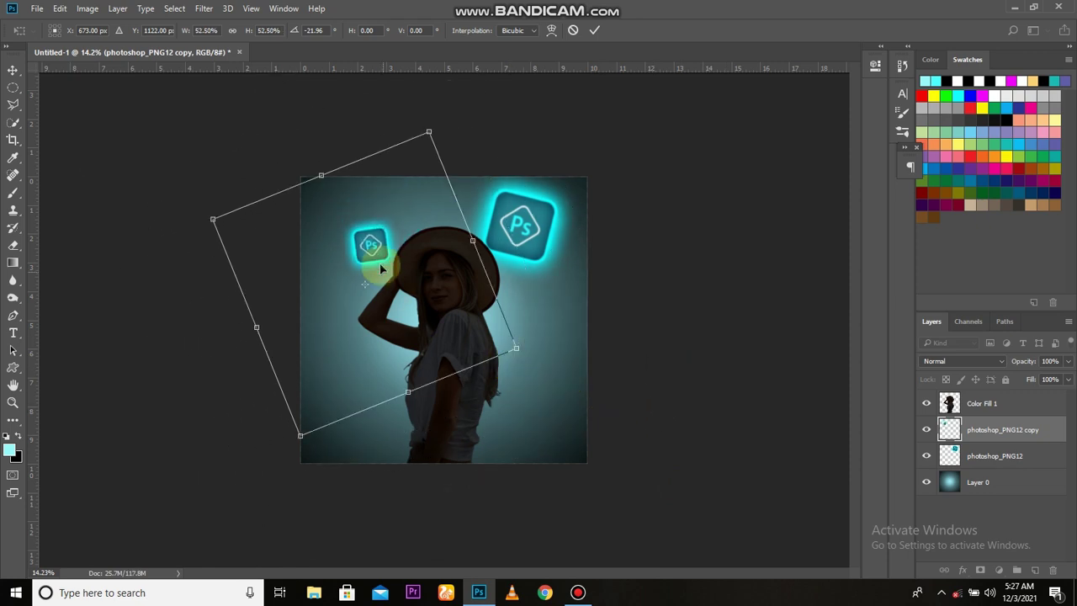
{"action": "left_click_drag", "start_coordinate": [380, 268], "coordinate": [471, 251]}
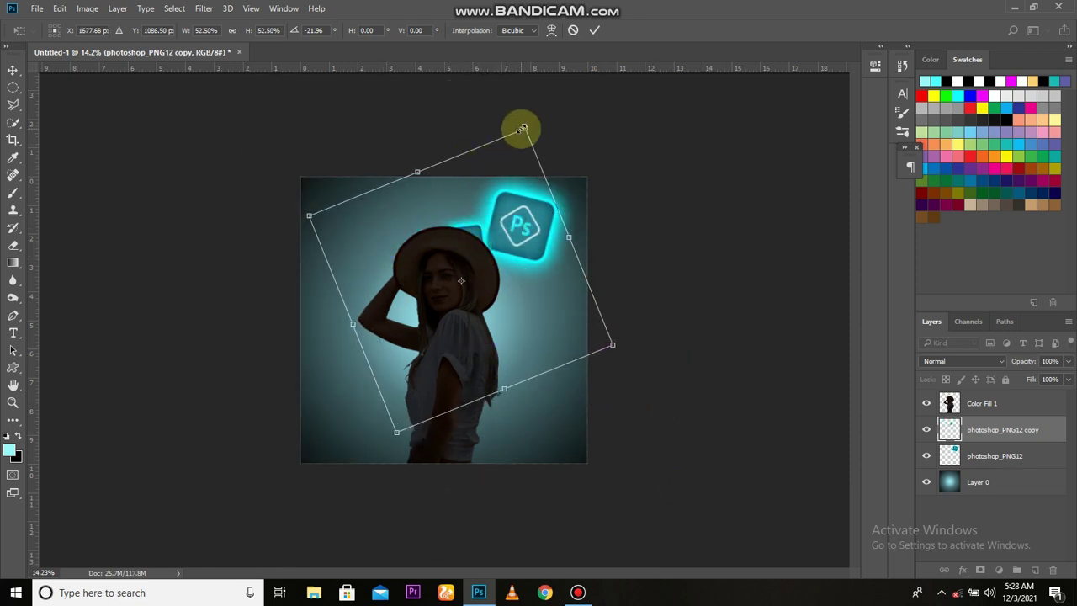
{"action": "mouse_move", "coordinate": [521, 128]}
{"action": "left_mouse_down"}
{"action": "mouse_move", "coordinate": [649, 79]}
{"action": "mouse_move", "coordinate": [690, 521]}
{"action": "left_mouse_up"}
{"action": "left_click_drag", "start_coordinate": [532, 251], "coordinate": [402, 250]}
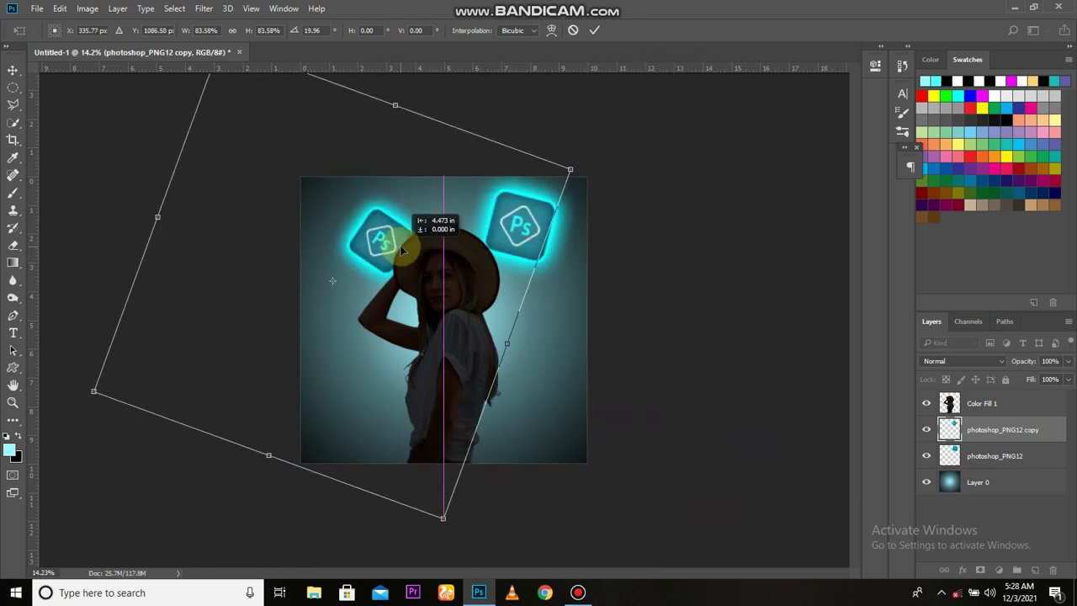
{"action": "left_click_drag", "start_coordinate": [569, 169], "coordinate": [664, 144]}
{"action": "mouse_move", "coordinate": [396, 226]}
{"action": "left_mouse_down"}
{"action": "mouse_move", "coordinate": [398, 250]}
{"action": "mouse_move", "coordinate": [378, 260]}
{"action": "left_mouse_up"}
{"action": "left_click", "coordinate": [595, 32]}
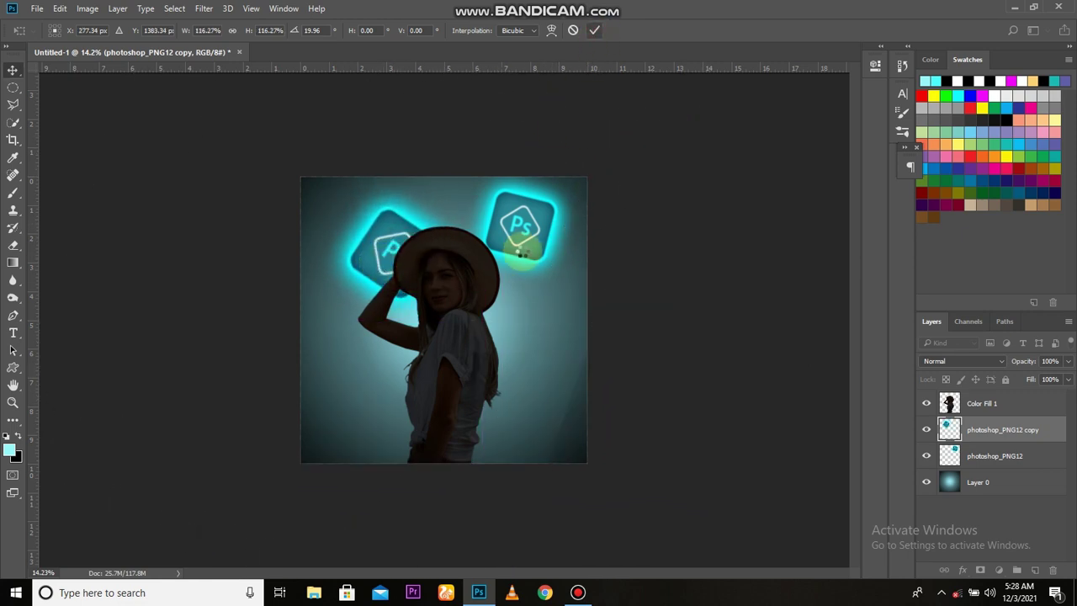
{"action": "left_click", "coordinate": [982, 572]}
Step: Brush away parts of the first logo copy on its mask
{"action": "key", "text": "b"}
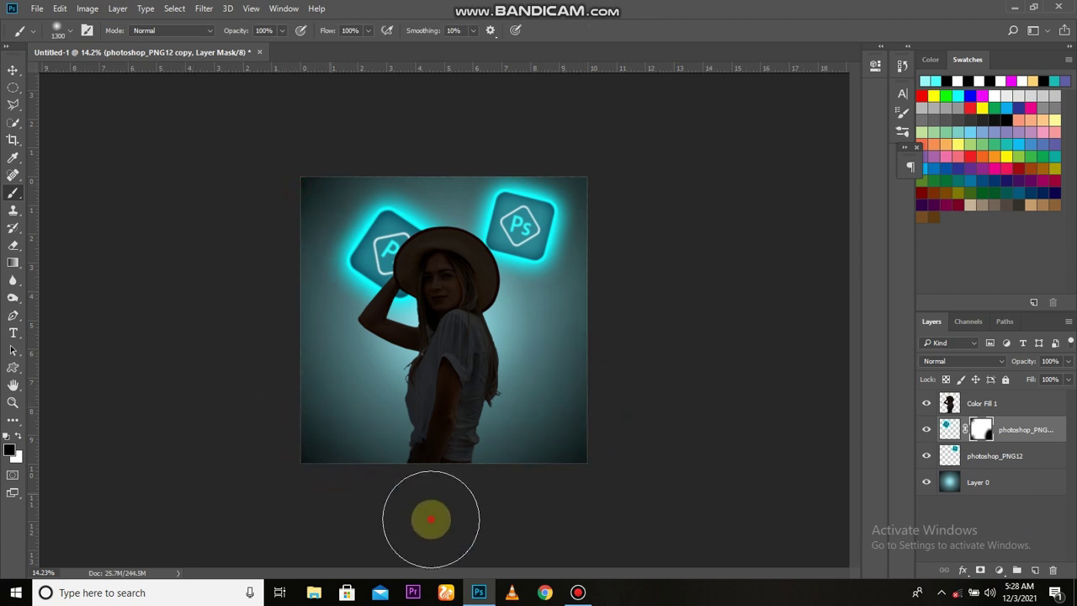
{"action": "left_click", "coordinate": [521, 148]}
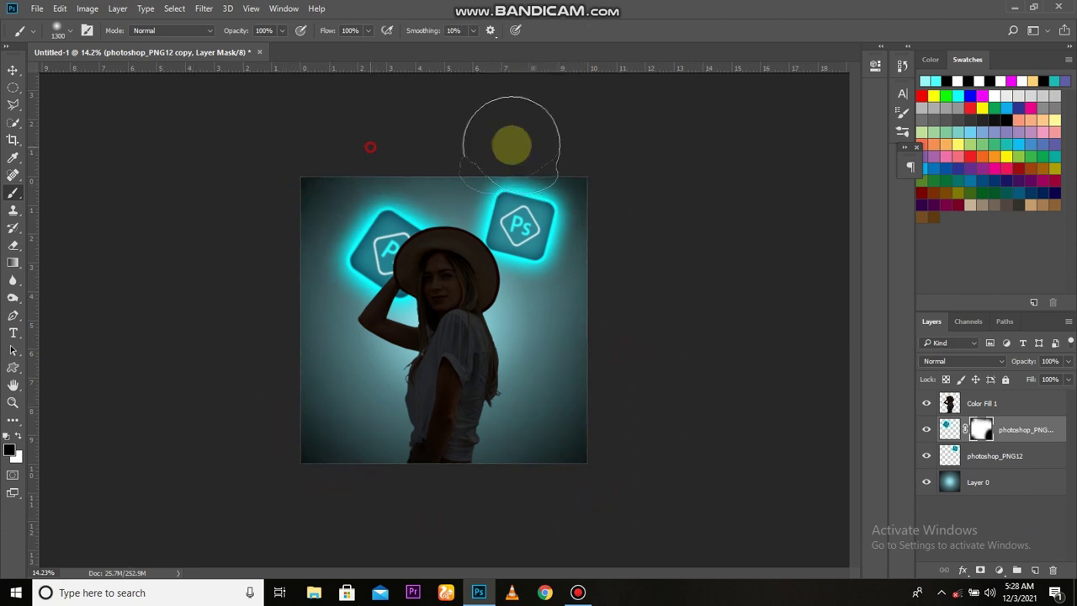
{"action": "left_click_drag", "start_coordinate": [522, 149], "coordinate": [678, 488]}
{"action": "key", "text": "v"}
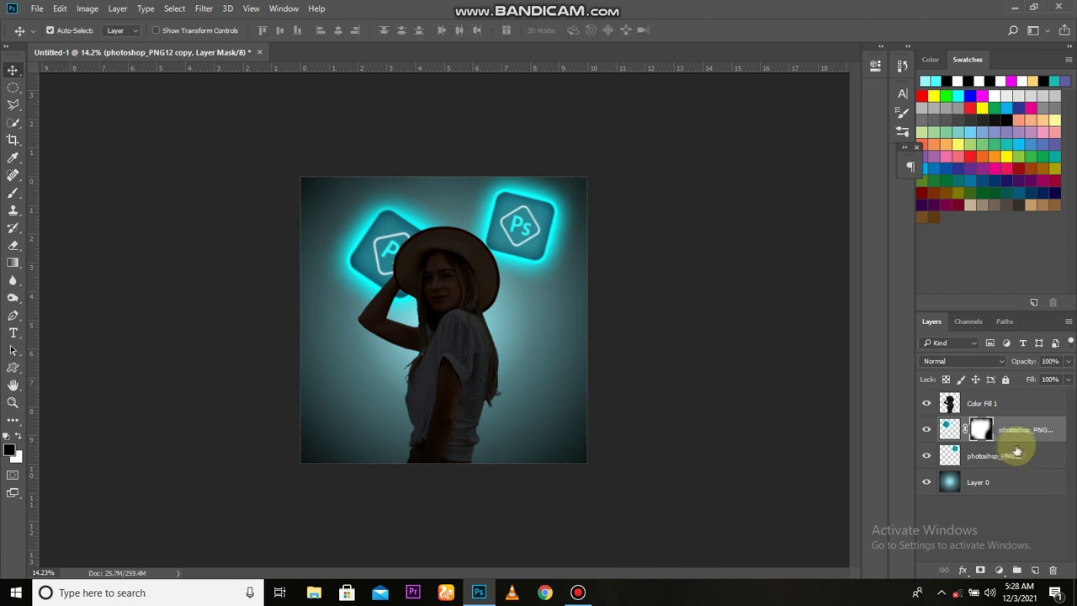
Step: Duplicate the logo again, shrink it and tilt it about -40° under the hat's right brim
{"action": "left_click_drag", "start_coordinate": [502, 239], "coordinate": [505, 355]}
{"action": "key", "text": "ctrl+t"}
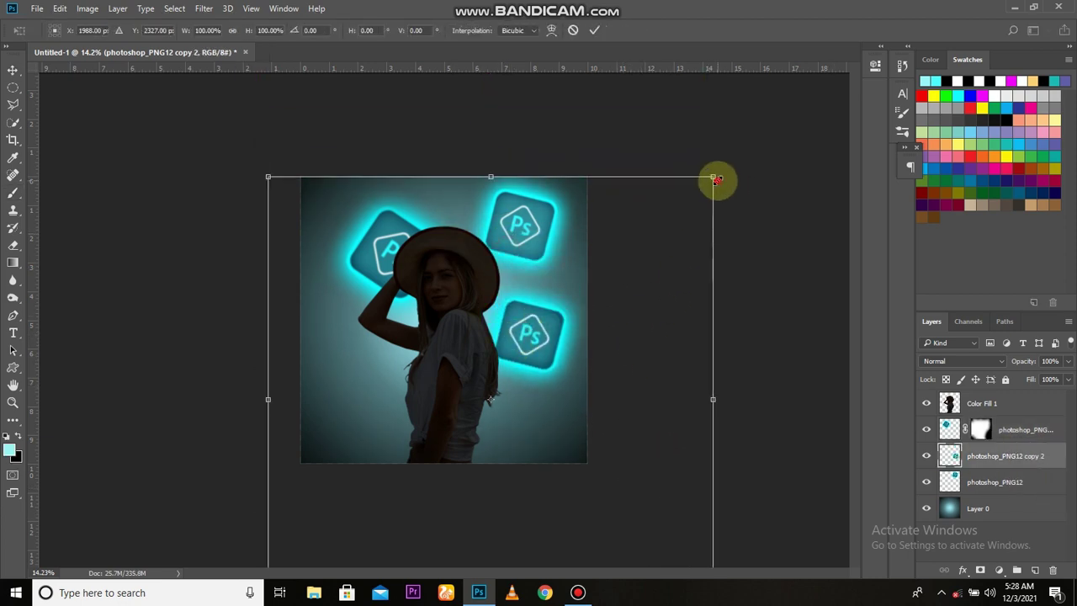
{"action": "left_click_drag", "start_coordinate": [712, 177], "coordinate": [625, 264]}
{"action": "left_click_drag", "start_coordinate": [541, 361], "coordinate": [541, 322]}
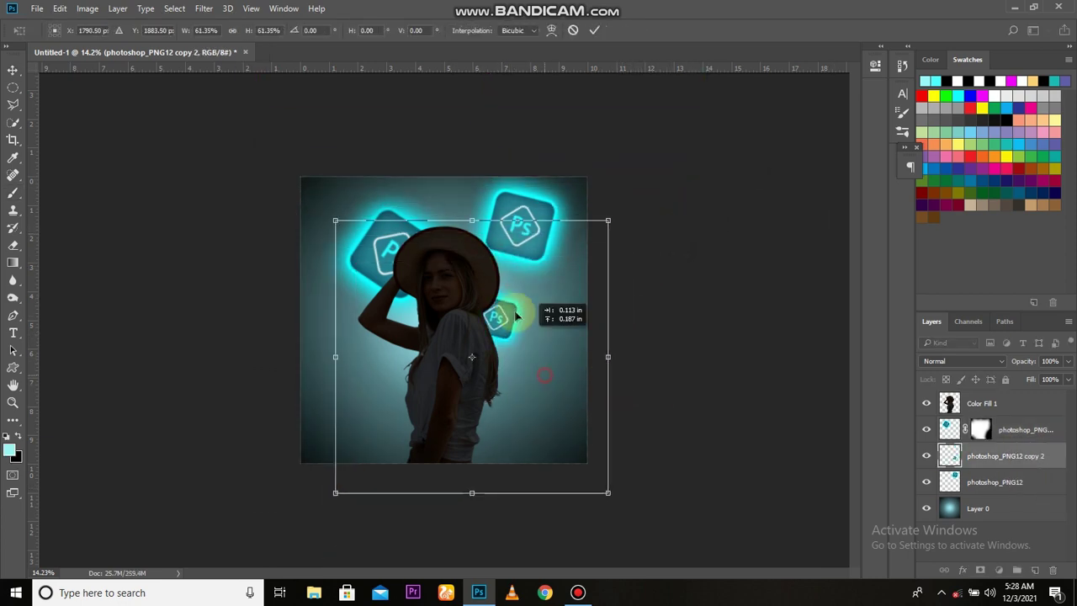
{"action": "left_click_drag", "start_coordinate": [697, 353], "coordinate": [596, 320]}
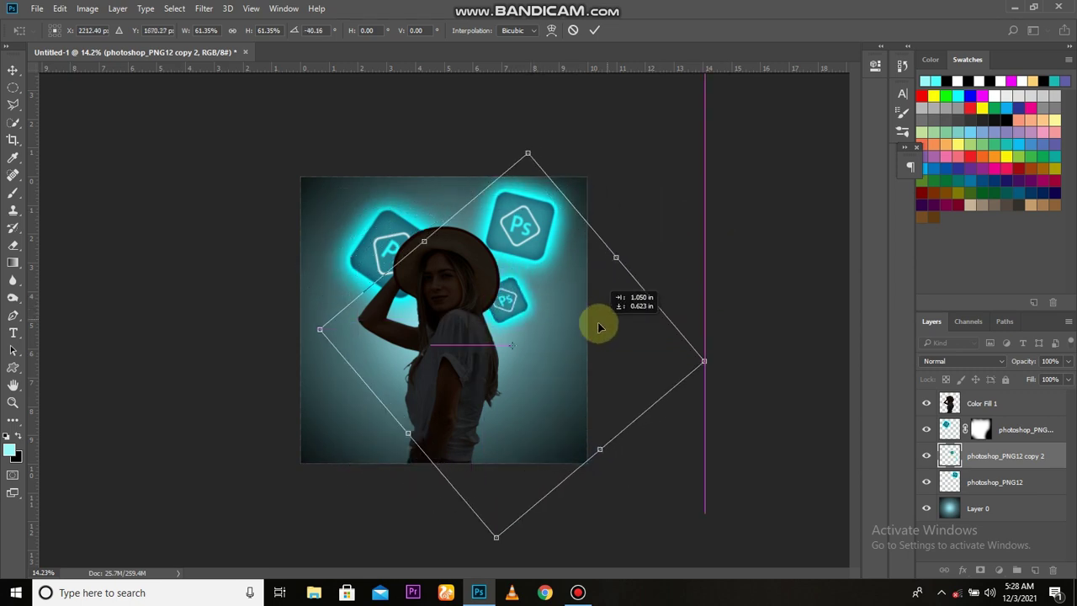
{"action": "left_click", "coordinate": [595, 32]}
Step: Mask out parts of the third logo, then select the original Ps logo layer
{"action": "left_click", "coordinate": [980, 569]}
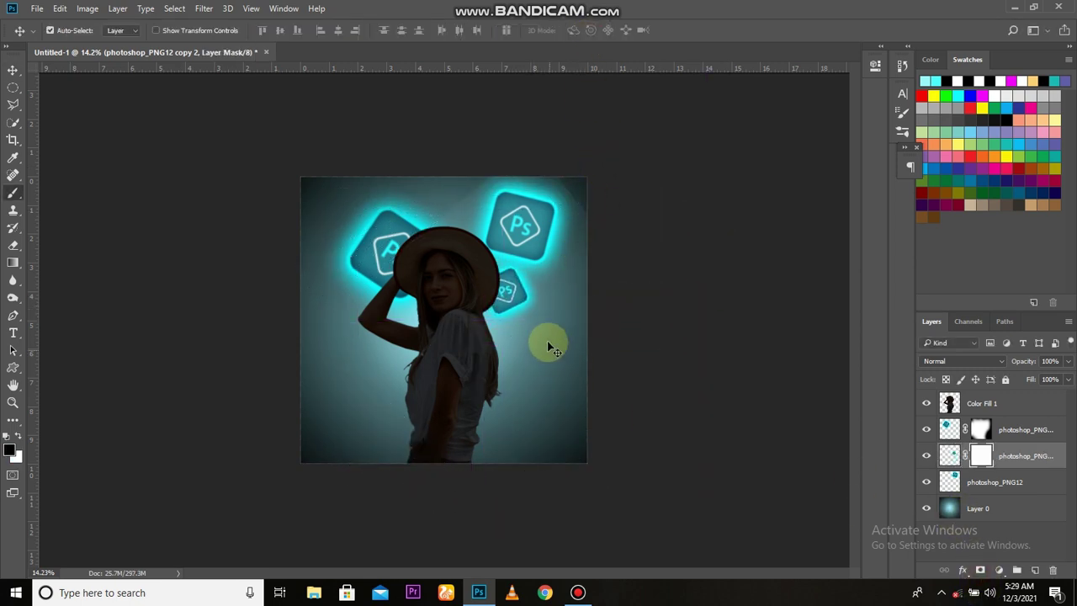
{"action": "key", "text": "b"}
{"action": "mouse_move", "coordinate": [598, 208]}
{"action": "left_mouse_down"}
{"action": "mouse_move", "coordinate": [409, 187]}
{"action": "mouse_move", "coordinate": [634, 399]}
{"action": "mouse_move", "coordinate": [348, 452]}
{"action": "mouse_move", "coordinate": [598, 346]}
{"action": "left_mouse_up"}
{"action": "key", "text": "v"}
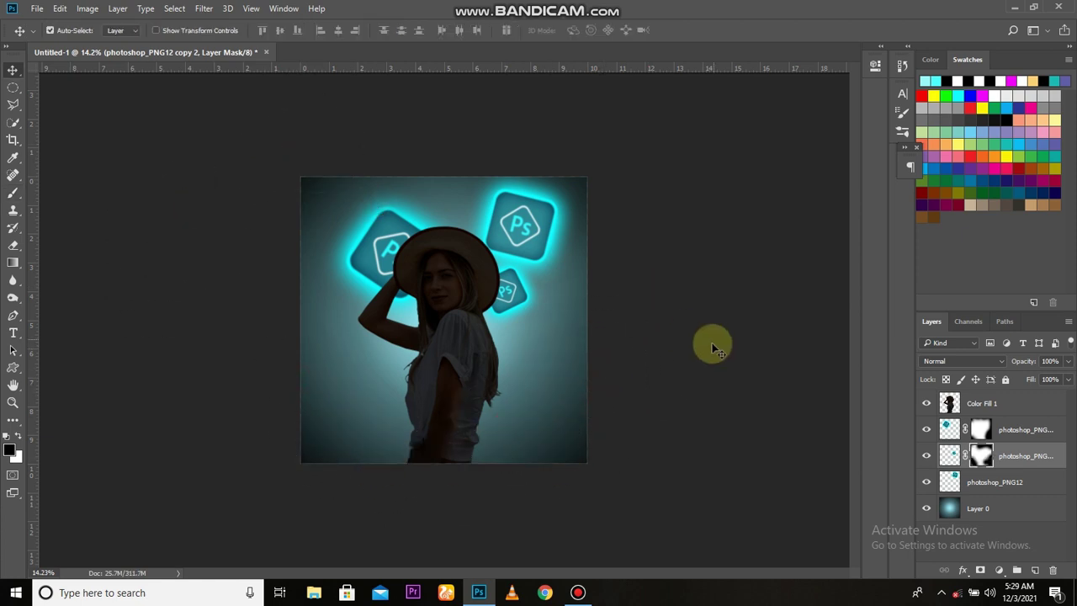
{"action": "left_click", "coordinate": [927, 456]}
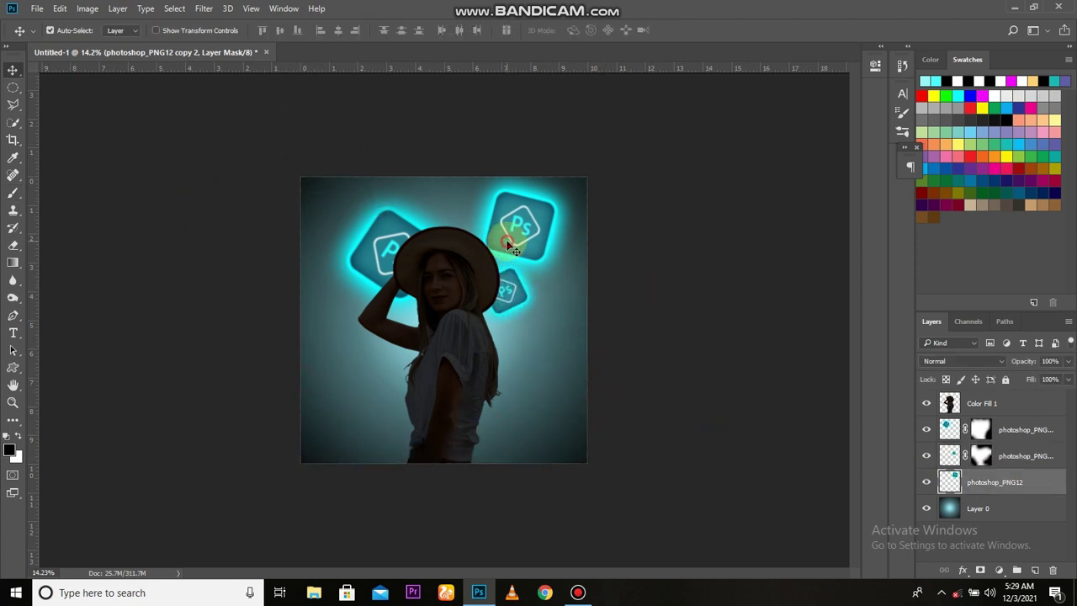
Step: Duplicate the logo to the lower right, rotating and enlarging it beside the shoulder
{"action": "left_click_drag", "start_coordinate": [510, 228], "coordinate": [499, 358]}
{"action": "key", "text": "ctrl+t"}
{"action": "left_click_drag", "start_coordinate": [751, 412], "coordinate": [636, 418]}
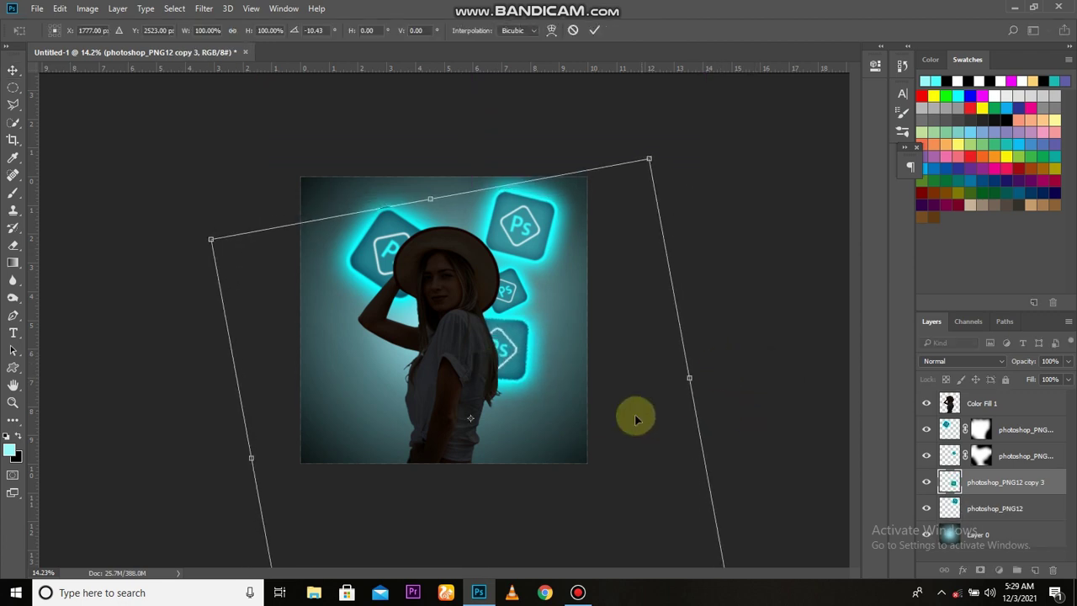
{"action": "left_click_drag", "start_coordinate": [781, 444], "coordinate": [774, 425]}
{"action": "left_click_drag", "start_coordinate": [533, 389], "coordinate": [547, 396]}
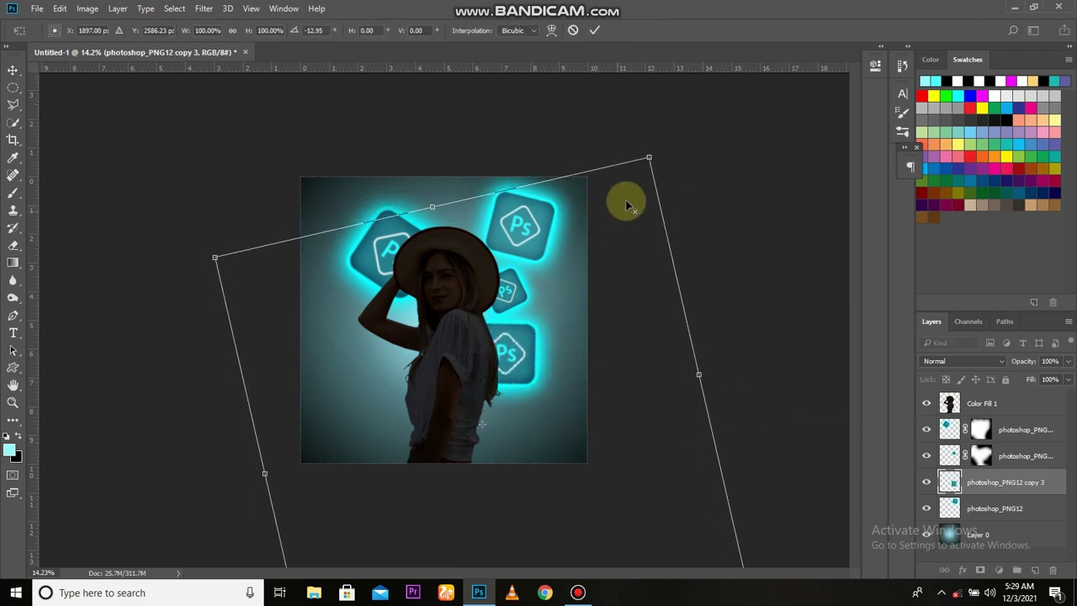
{"action": "left_click_drag", "start_coordinate": [646, 157], "coordinate": [658, 149]}
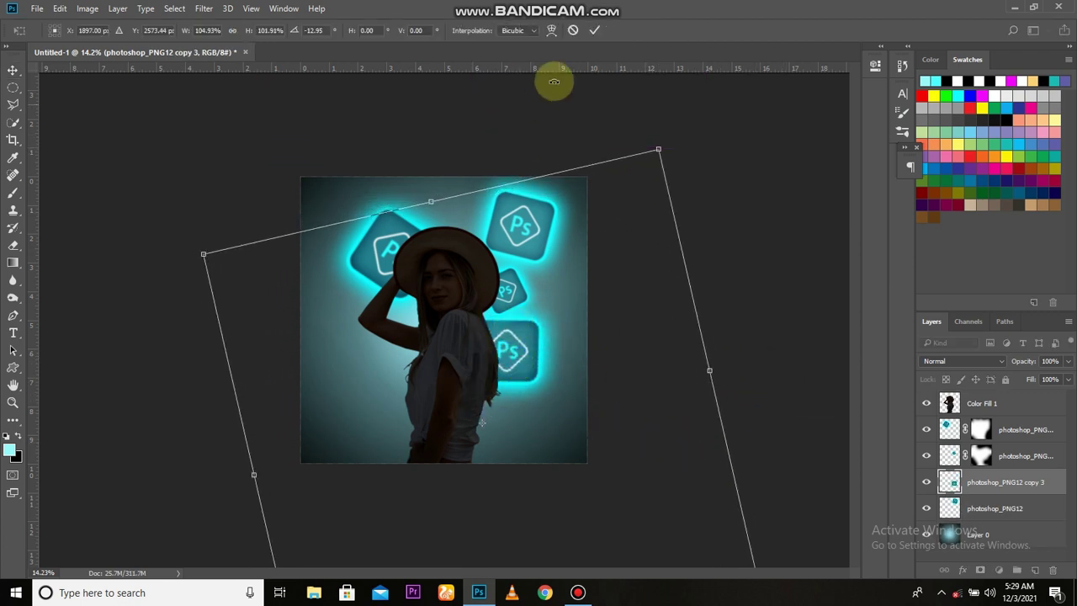
{"action": "left_click", "coordinate": [594, 38]}
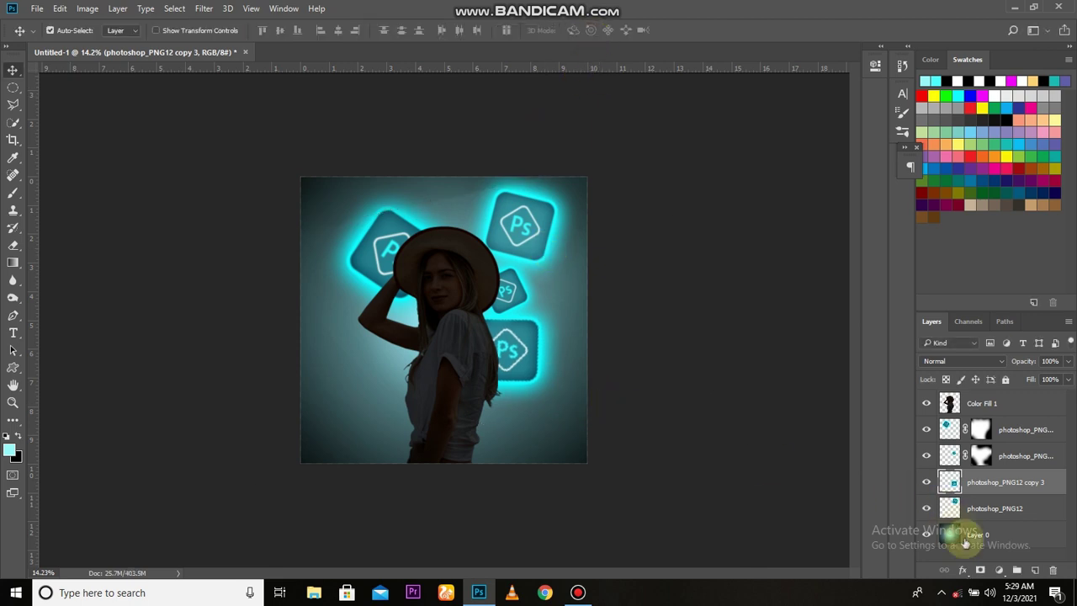
Step: Add a mask to the fourth logo and brush parts of it away
{"action": "left_click", "coordinate": [962, 570]}
{"action": "key", "text": "b"}
{"action": "mouse_move", "coordinate": [586, 320]}
{"action": "left_mouse_down"}
{"action": "mouse_move", "coordinate": [547, 452]}
{"action": "mouse_move", "coordinate": [272, 325]}
{"action": "mouse_move", "coordinate": [416, 159]}
{"action": "mouse_move", "coordinate": [399, 187]}
{"action": "left_mouse_up"}
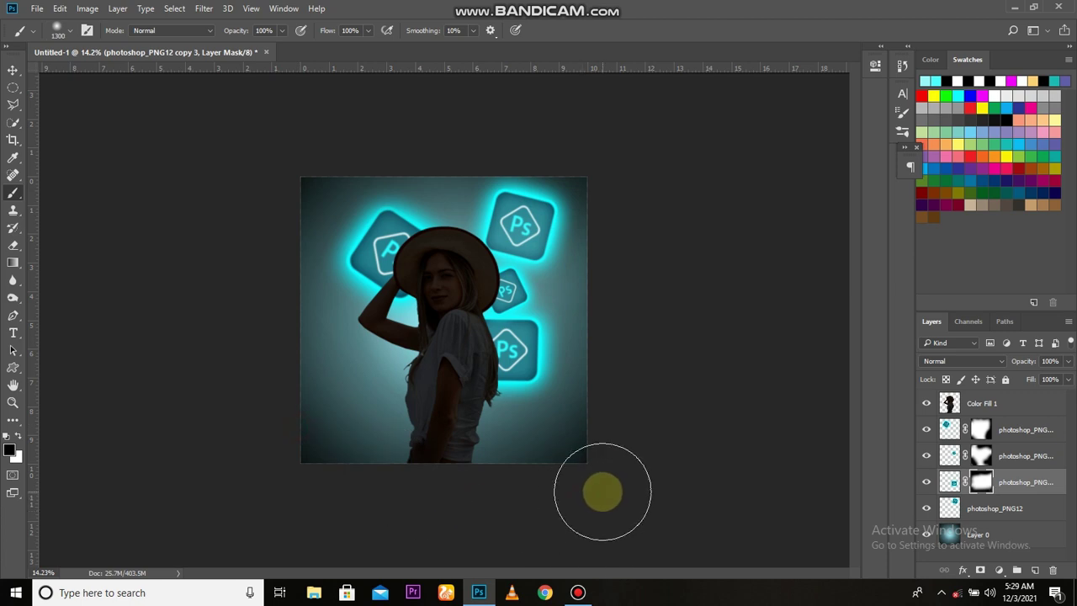
Step: Duplicate the upper-right icon to the left side, rotated -49° and scaled to about 73%
{"action": "key", "text": "v"}
{"action": "left_click_drag", "start_coordinate": [545, 266], "coordinate": [394, 388]}
{"action": "key", "text": "ctrl+t"}
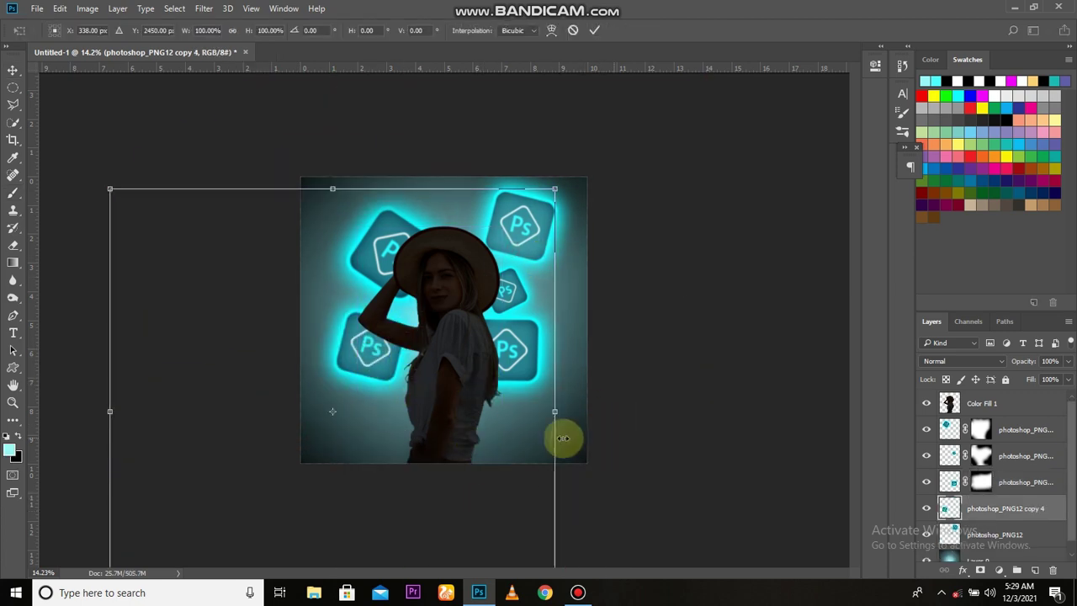
{"action": "left_click_drag", "start_coordinate": [661, 462], "coordinate": [288, 413]}
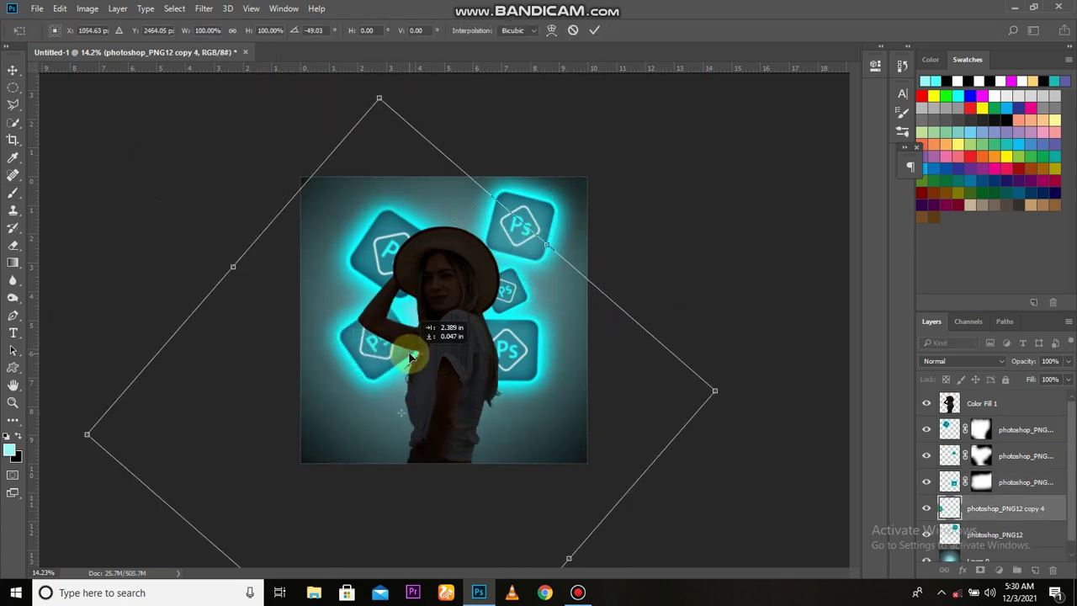
{"action": "left_click_drag", "start_coordinate": [355, 344], "coordinate": [451, 376]}
{"action": "left_click_drag", "start_coordinate": [414, 113], "coordinate": [405, 193]}
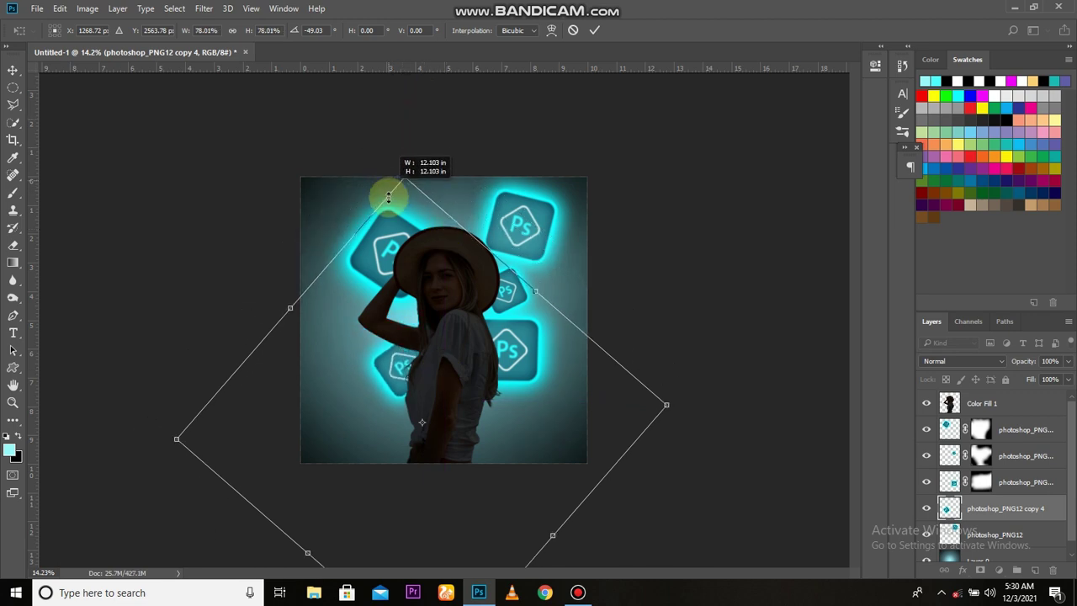
{"action": "left_click_drag", "start_coordinate": [402, 371], "coordinate": [401, 352]}
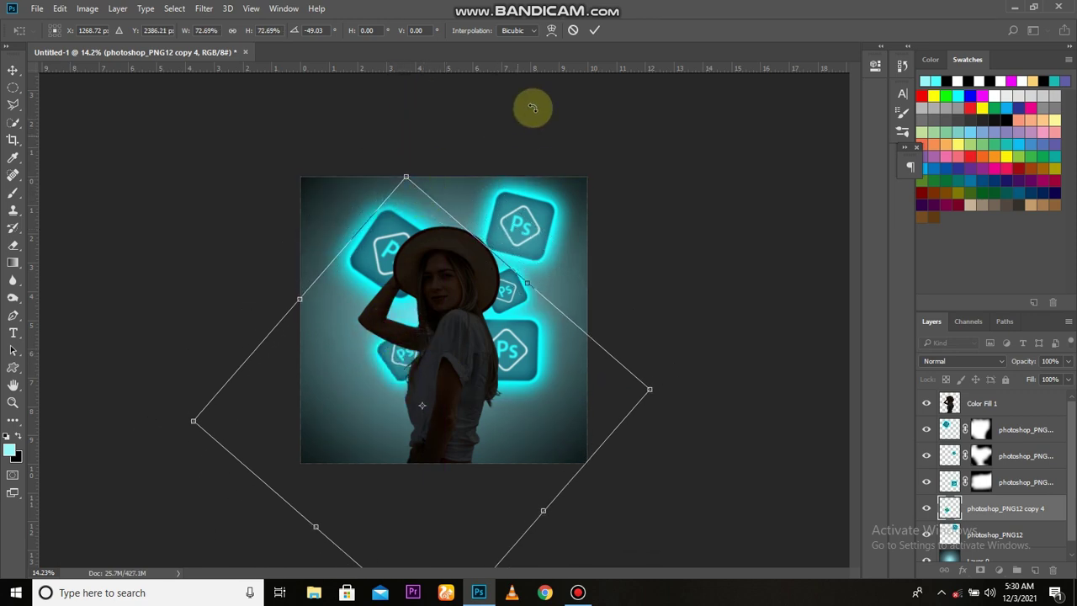
{"action": "left_click", "coordinate": [594, 30]}
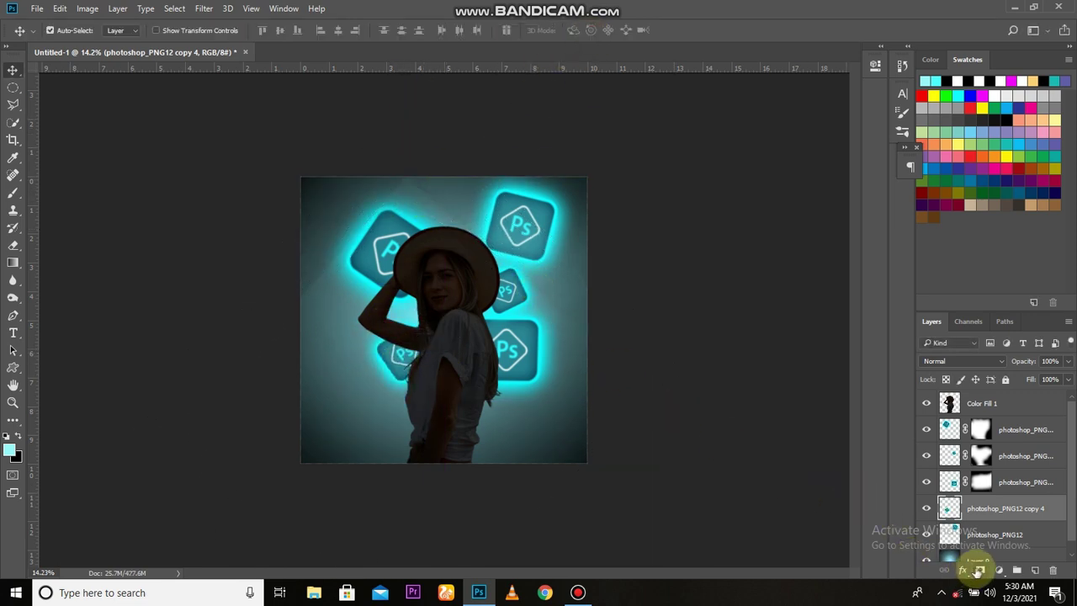
Step: Add a layer mask to the copied icon with black as the brush colour
{"action": "left_click", "coordinate": [979, 570]}
{"action": "key", "text": "b"}
{"action": "key", "text": "d"}
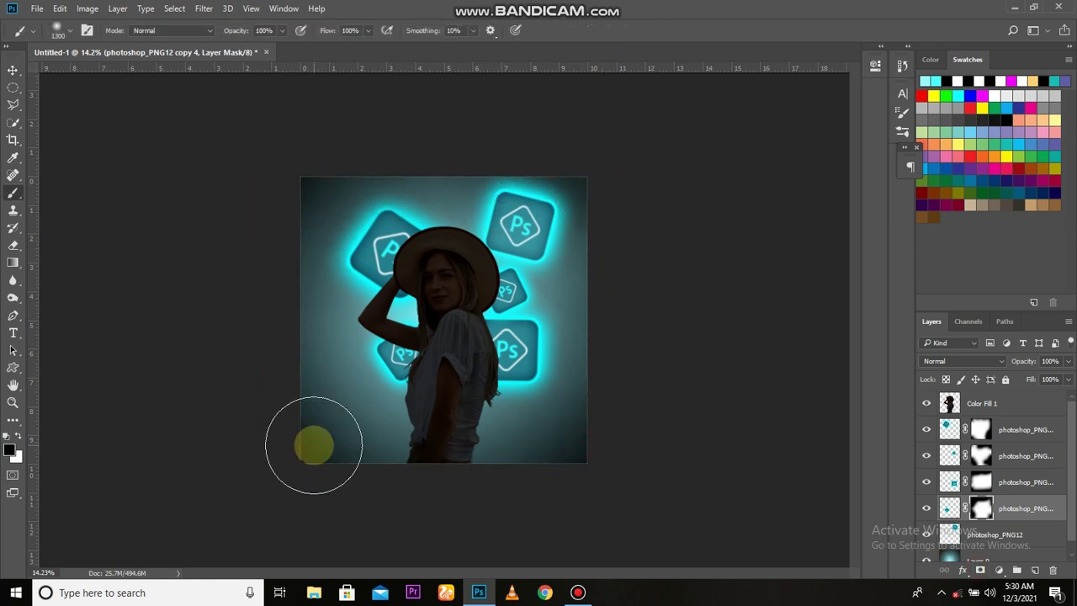
Step: Drag out a fifth copy of the top-right Ps icon to the lower left
{"action": "key", "text": "v"}
{"action": "scroll", "coordinate": [385, 404], "scroll_direction": "down", "scroll_amount": 2}
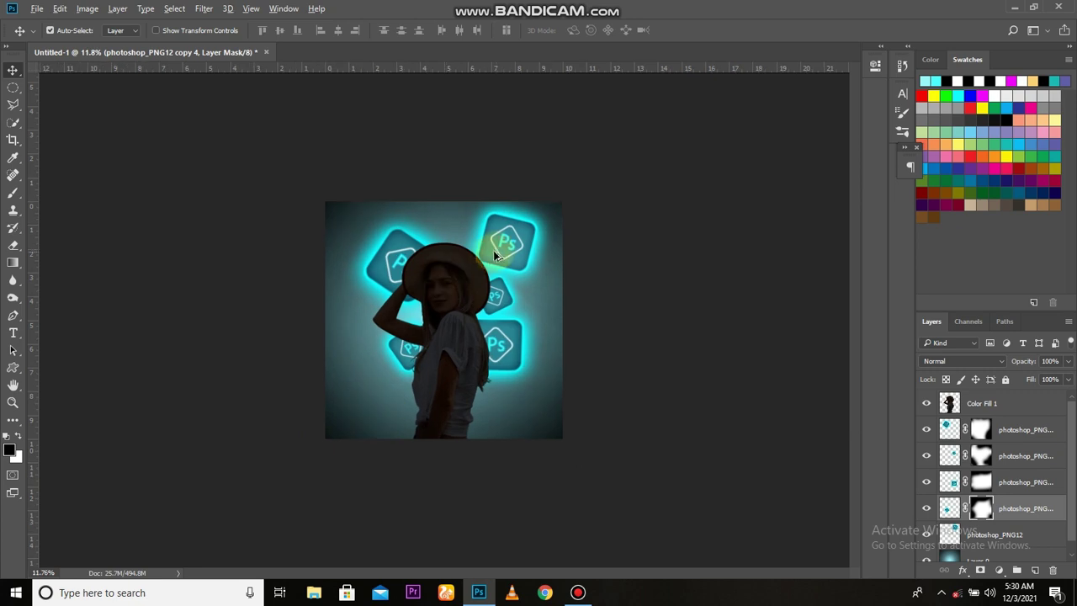
{"action": "left_click_drag", "start_coordinate": [494, 255], "coordinate": [394, 397]}
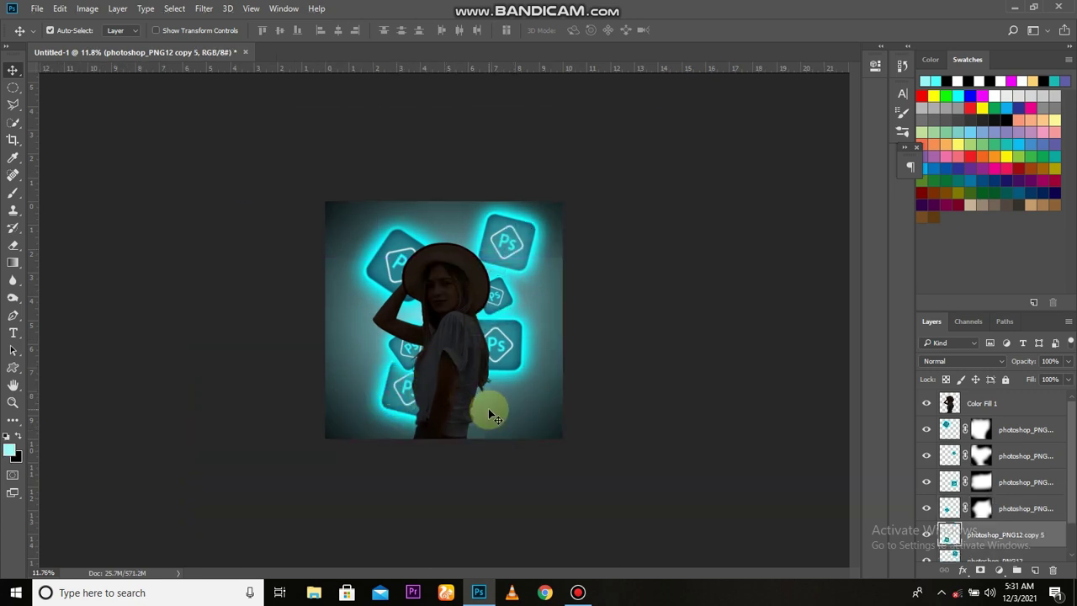
Step: Mask the fifth icon copy, painting black to fade part of it
{"action": "left_click", "coordinate": [980, 570]}
{"action": "key", "text": "b"}
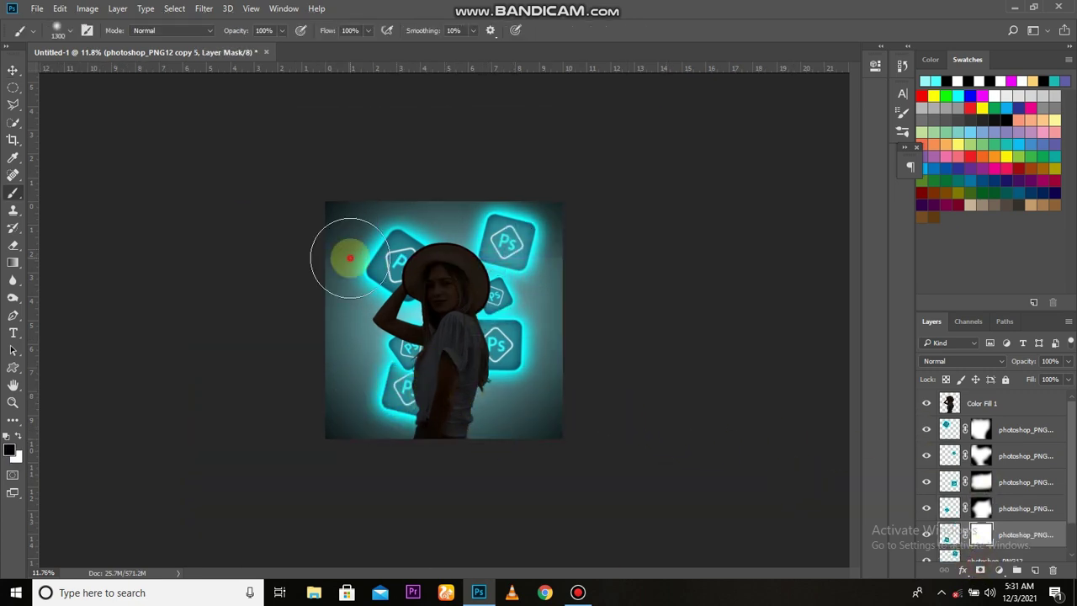
{"action": "left_click_drag", "start_coordinate": [517, 240], "coordinate": [391, 318]}
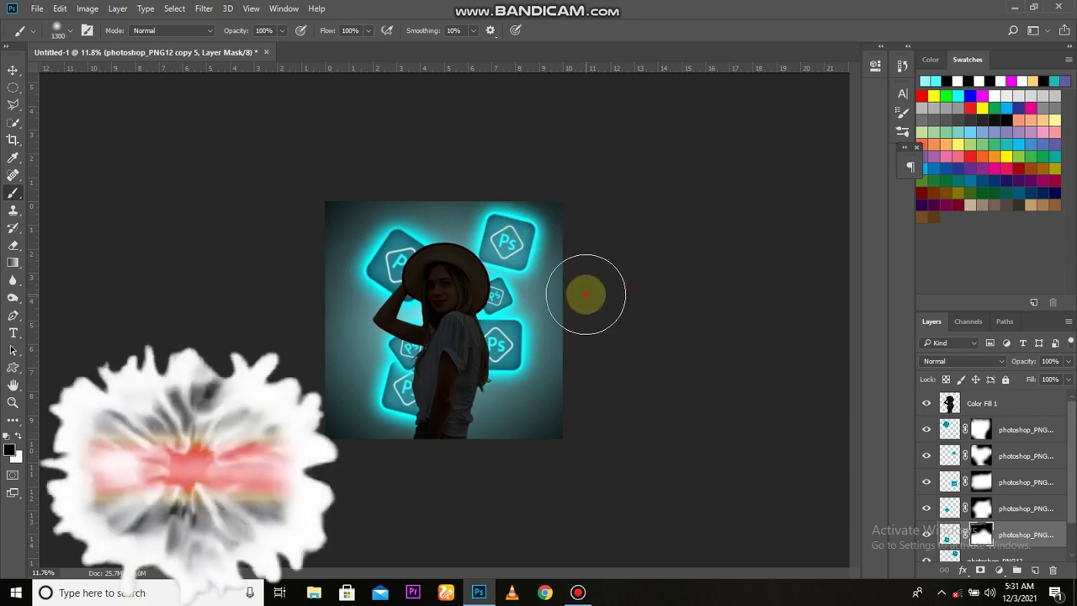
{"action": "key", "text": "v"}
Step: Select every Ps icon layer and merge them into one photoshop_PNG12 copy layer
{"action": "scroll", "coordinate": [450, 368], "scroll_direction": "down", "scroll_amount": 1}
{"action": "scroll", "coordinate": [450, 367], "scroll_direction": "up", "scroll_amount": 1}
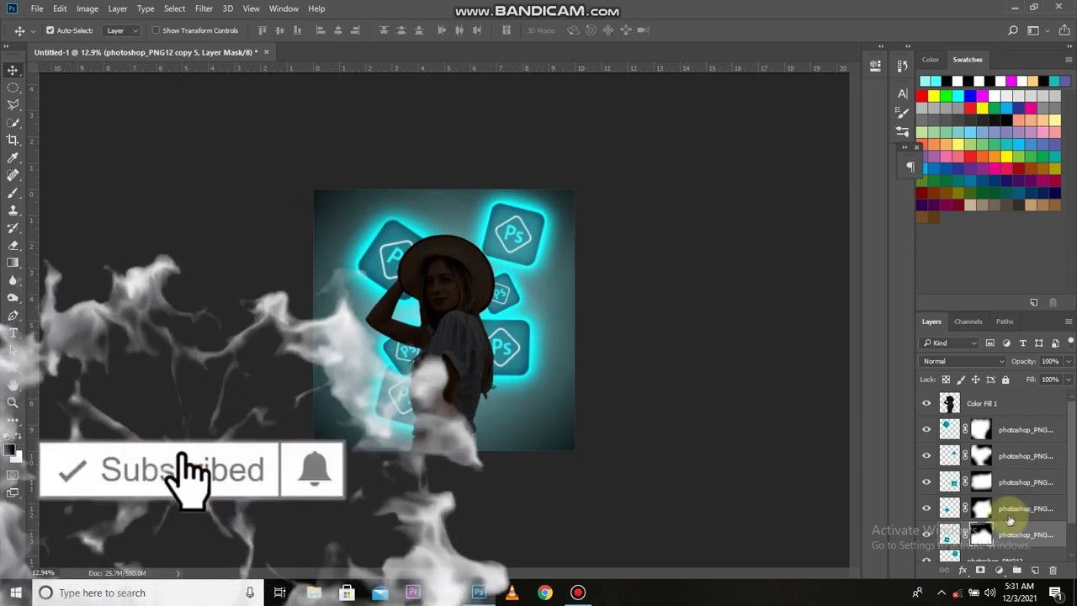
{"action": "scroll", "coordinate": [1009, 513], "scroll_direction": "down", "scroll_amount": 1}
{"action": "left_click", "coordinate": [940, 536]}
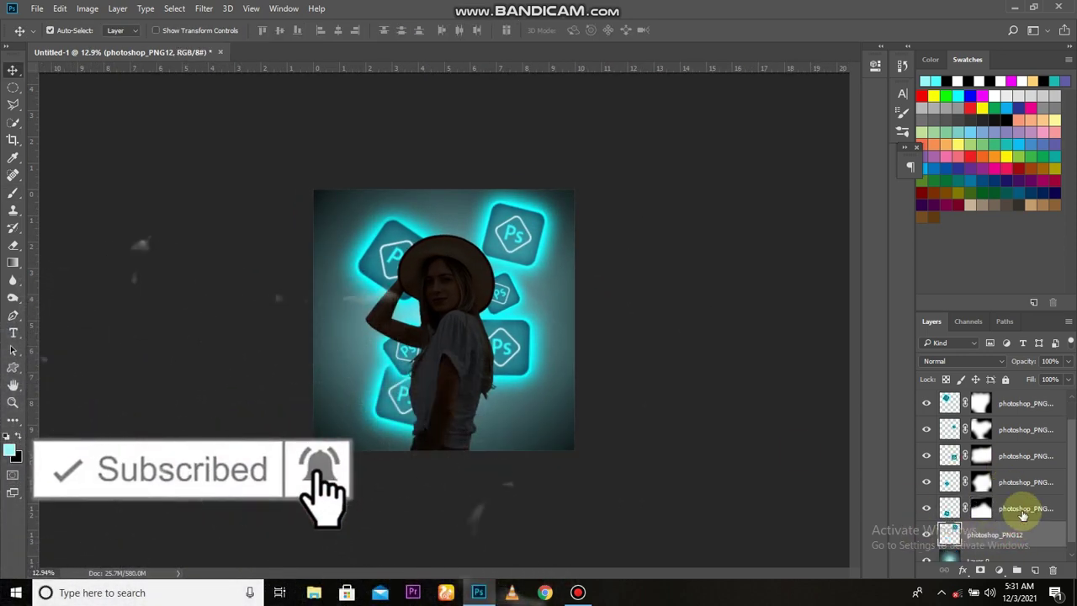
{"action": "left_click", "coordinate": [1029, 439], "text": "shift"}
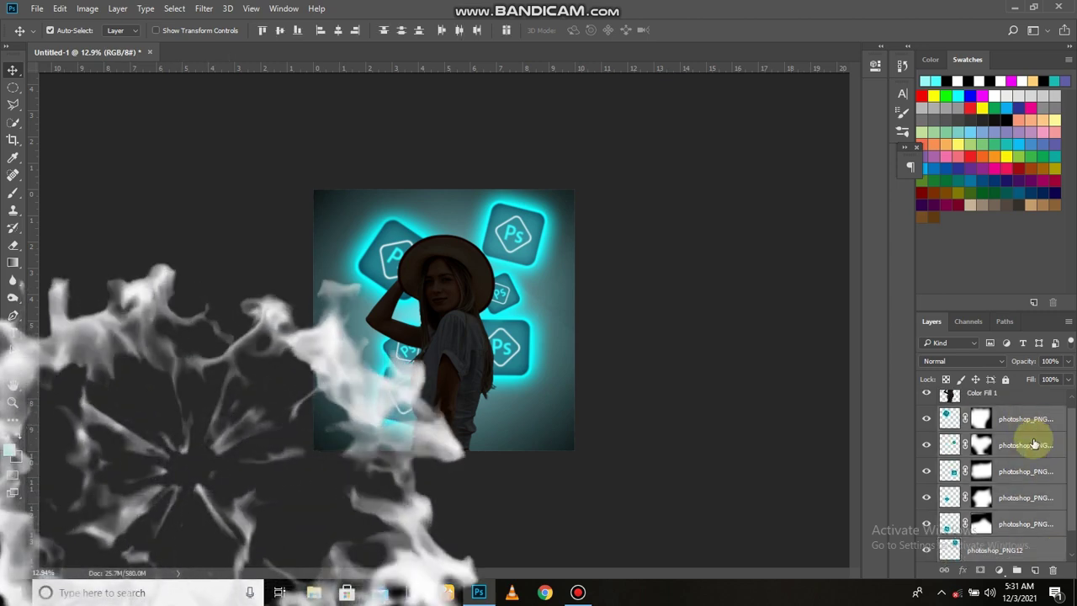
{"action": "key", "text": "ctrl+e"}
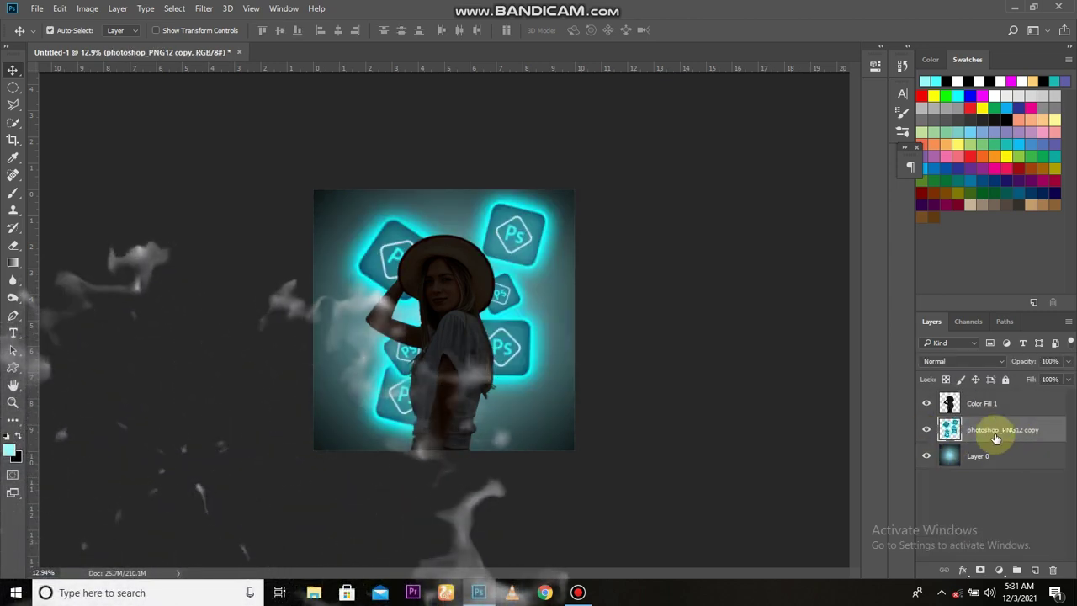
Step: Add an Exposure adjustment to the icons, raising exposure to +2.17
{"action": "double_click", "coordinate": [926, 429]}
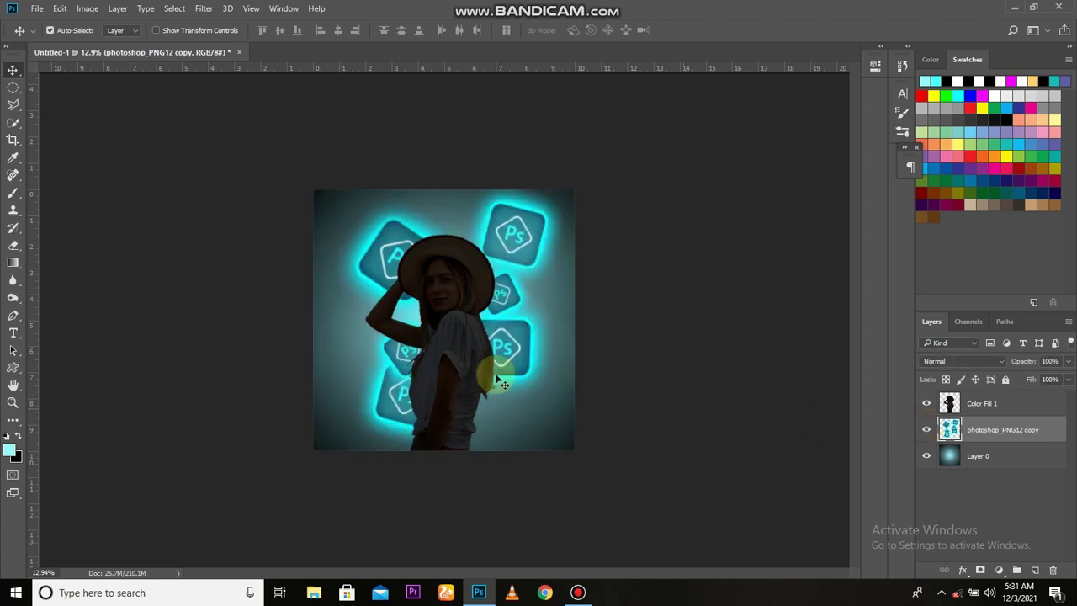
{"action": "left_click", "coordinate": [999, 569]}
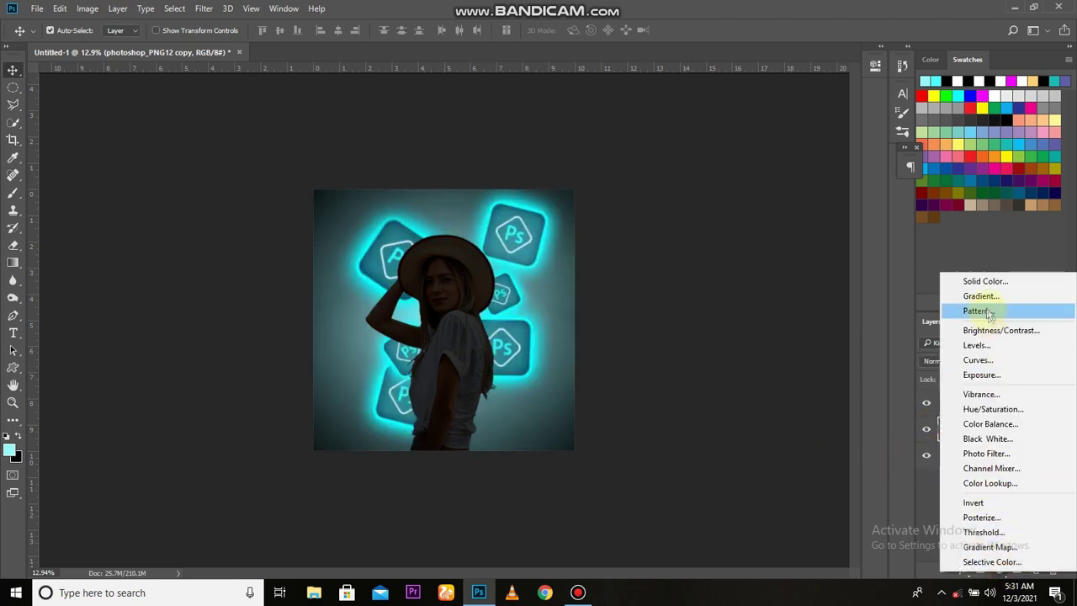
{"action": "left_click", "coordinate": [980, 372]}
{"action": "left_click_drag", "start_coordinate": [760, 138], "coordinate": [786, 138]}
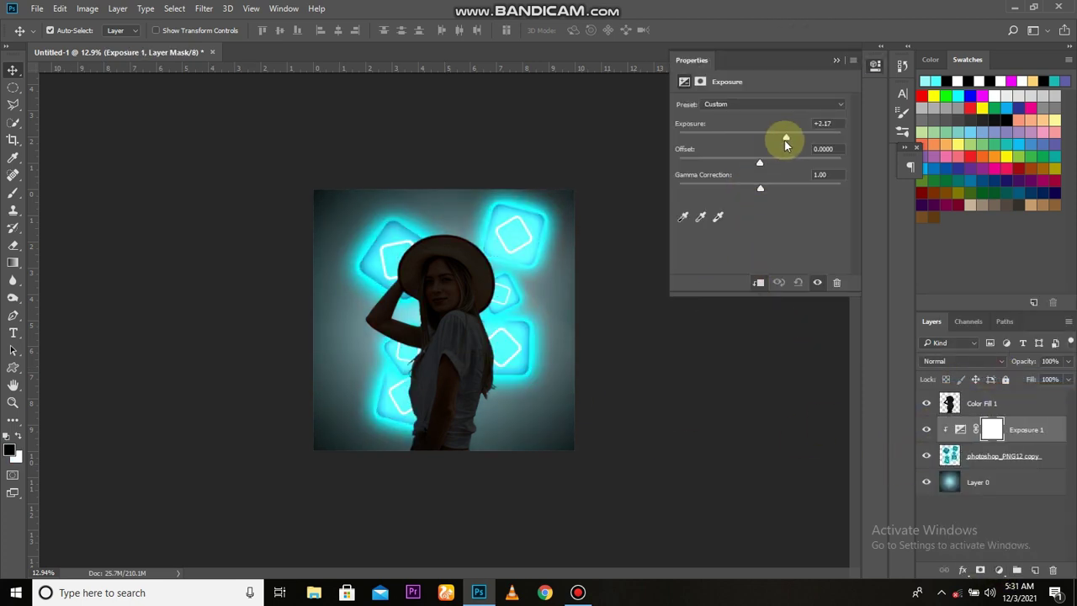
Step: Try Linear Dodge, Soft Light and Linear Light, settling on Lighter Color blending
{"action": "left_click", "coordinate": [964, 361]}
{"action": "left_click", "coordinate": [959, 198]}
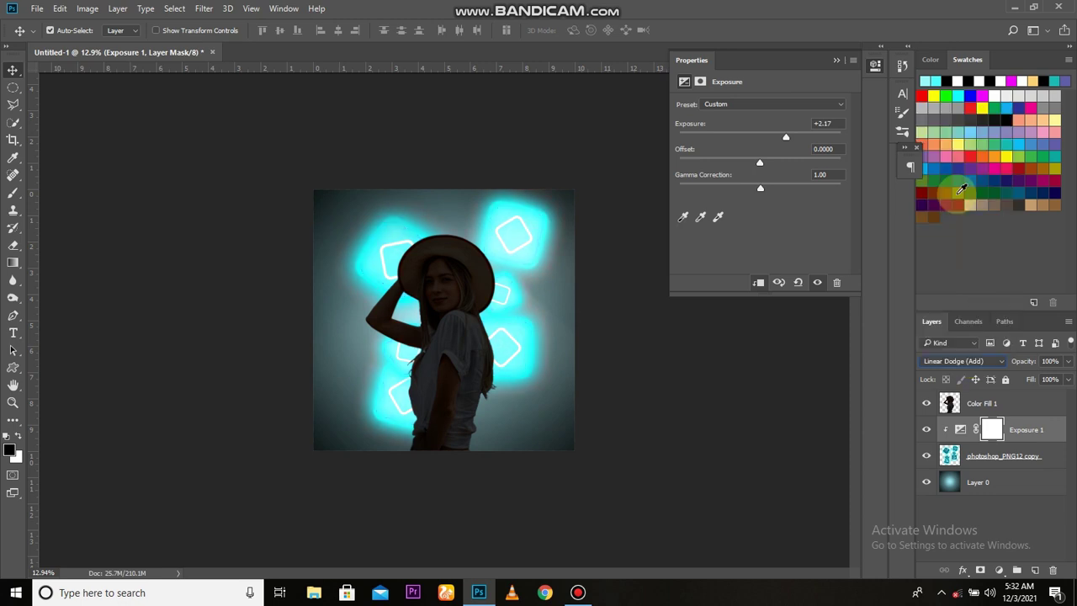
{"action": "left_click", "coordinate": [964, 361]}
{"action": "left_click", "coordinate": [953, 239]}
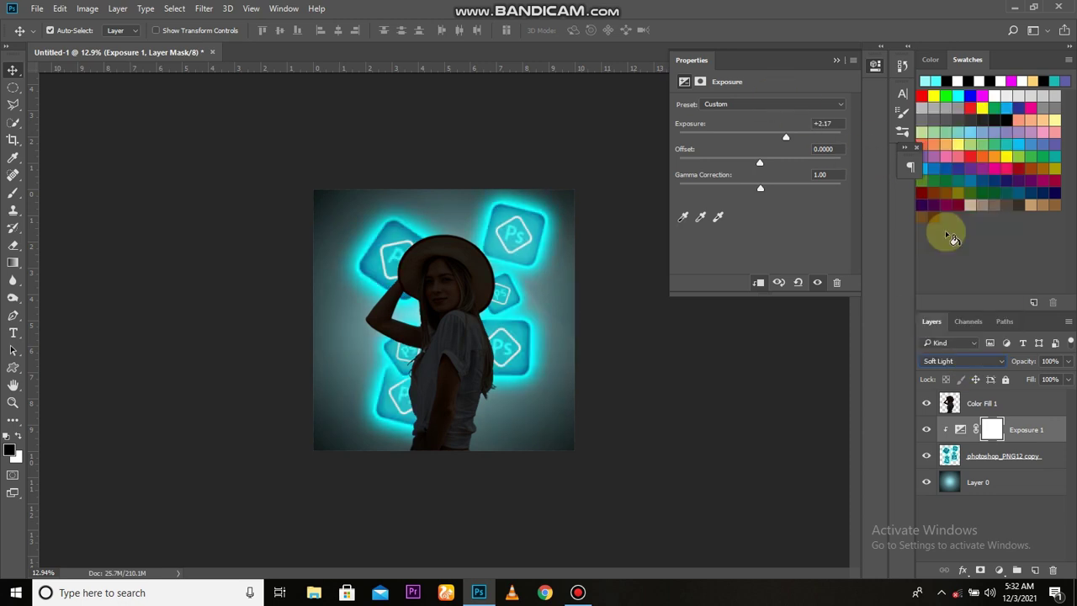
{"action": "left_click", "coordinate": [951, 361]}
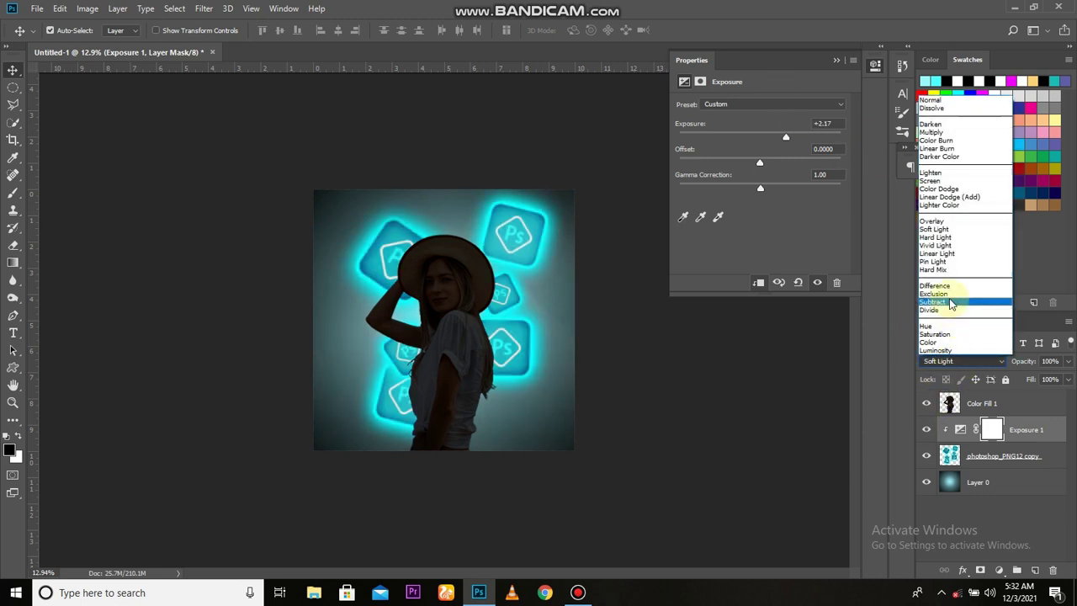
{"action": "left_click", "coordinate": [957, 253]}
{"action": "left_click", "coordinate": [950, 361]}
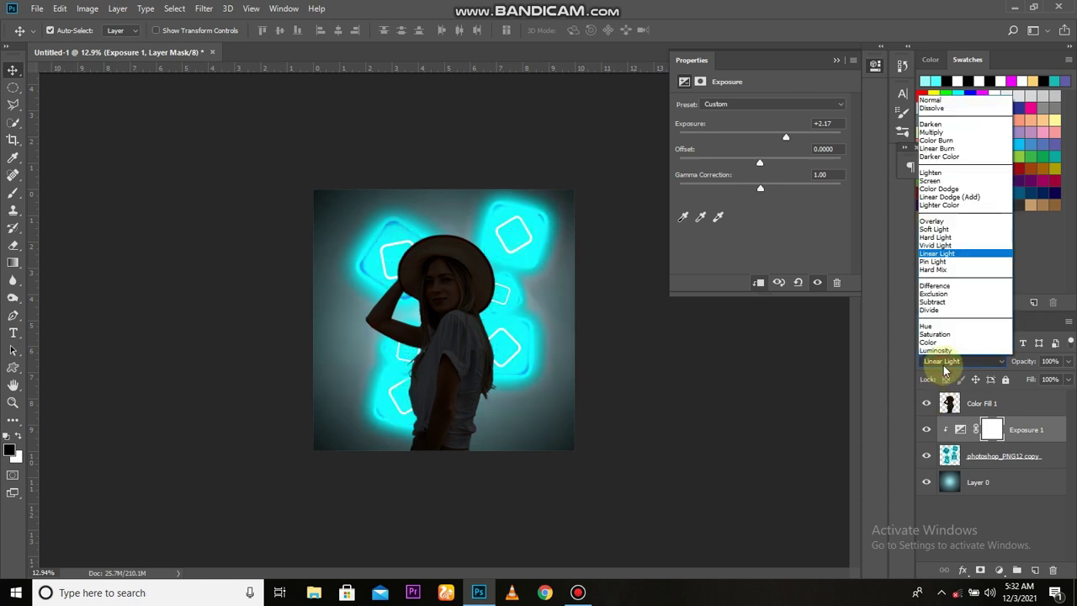
{"action": "left_click", "coordinate": [941, 205]}
Step: Lower exposure to about +1.00 and compare the icons with and without it
{"action": "left_click_drag", "start_coordinate": [773, 138], "coordinate": [774, 145]}
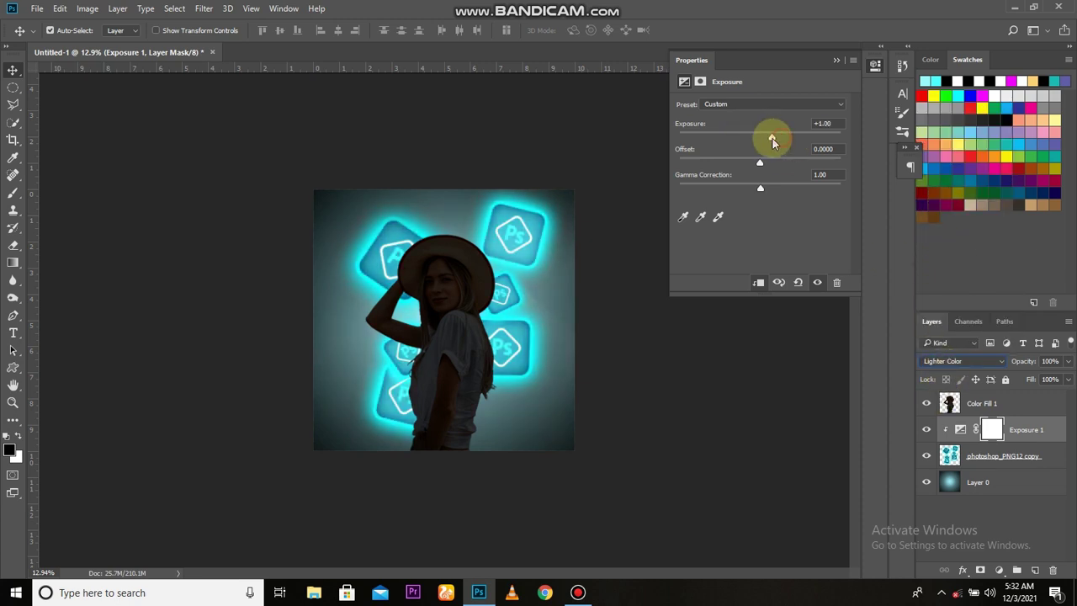
{"action": "left_click", "coordinate": [839, 60]}
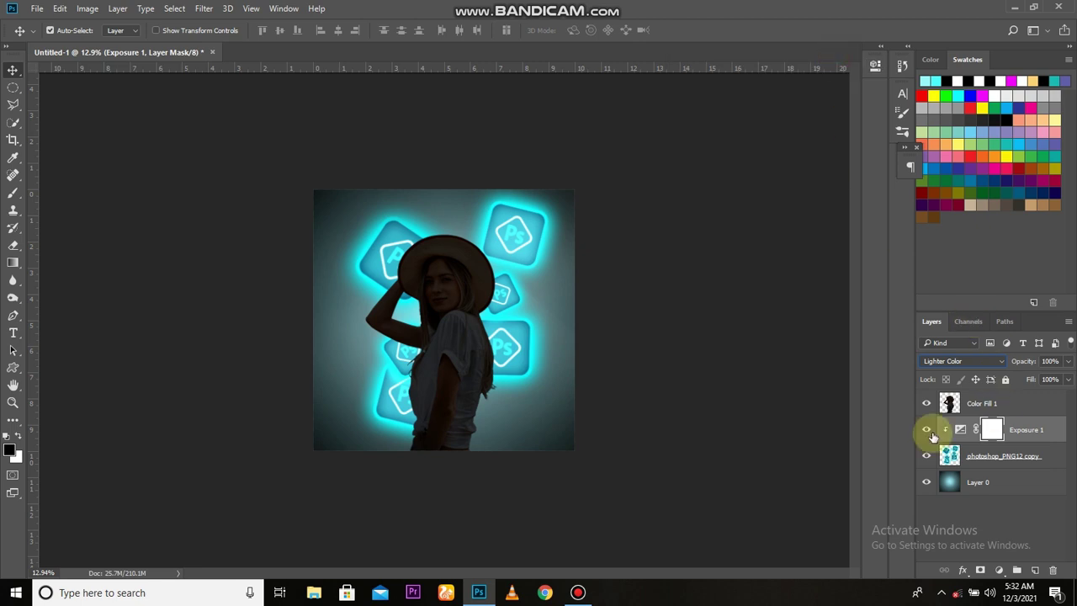
{"action": "key", "text": "ctrl+plus"}
{"action": "key", "text": "alt+v"}
Step: Select the Color Fill 1 layer and open the Color Balance adjustment
{"action": "left_click", "coordinate": [270, 119]}
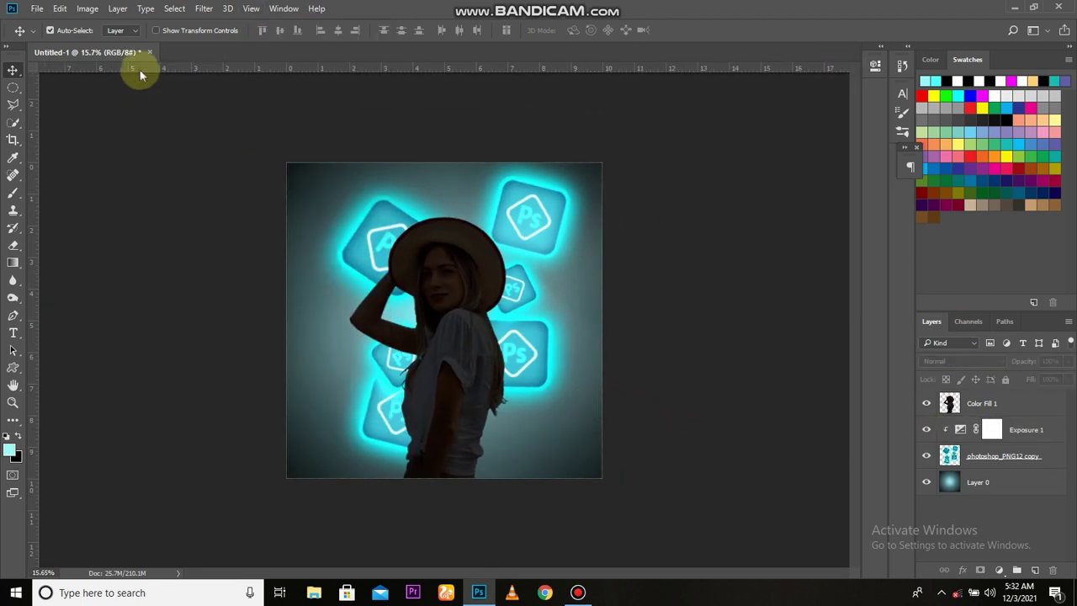
{"action": "left_click", "coordinate": [1004, 407]}
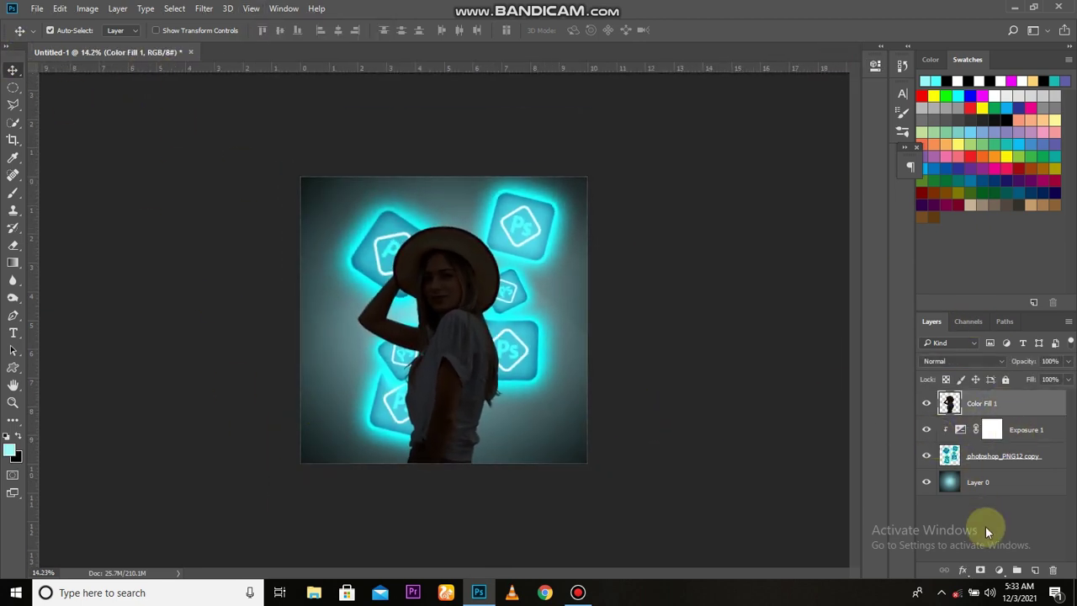
{"action": "left_click", "coordinate": [128, 8]}
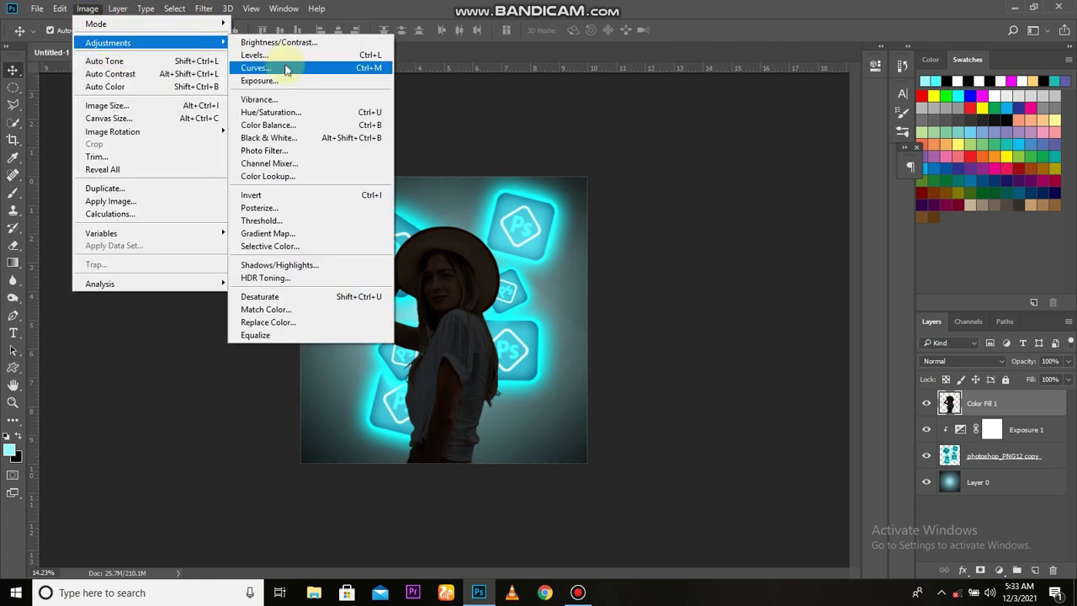
{"action": "left_click", "coordinate": [271, 120]}
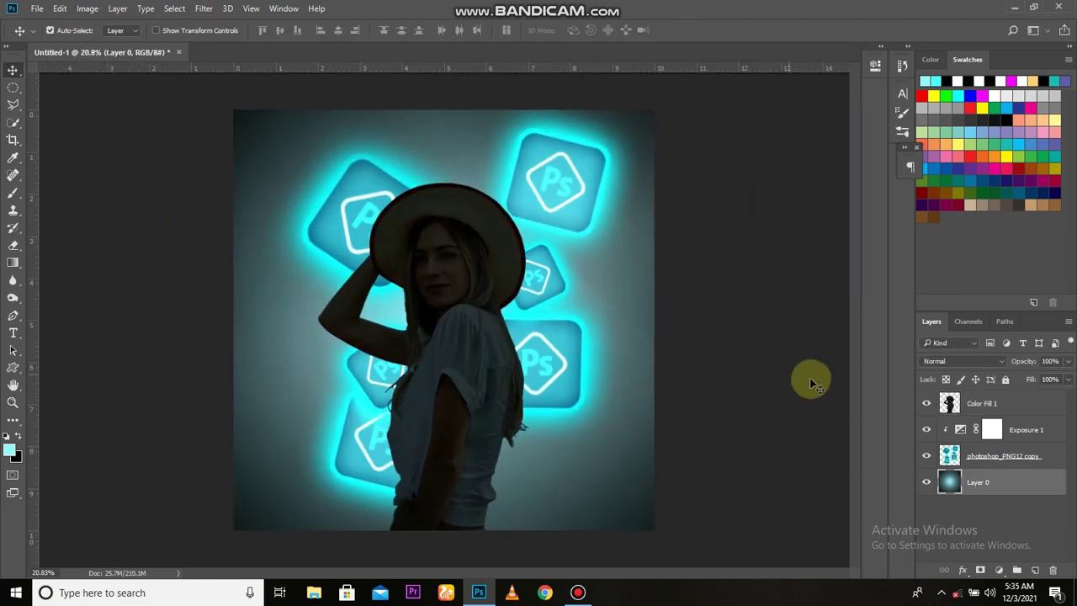
Step: Darken the background edges with a -100 Lens Correction vignette
{"action": "left_click", "coordinate": [202, 9]}
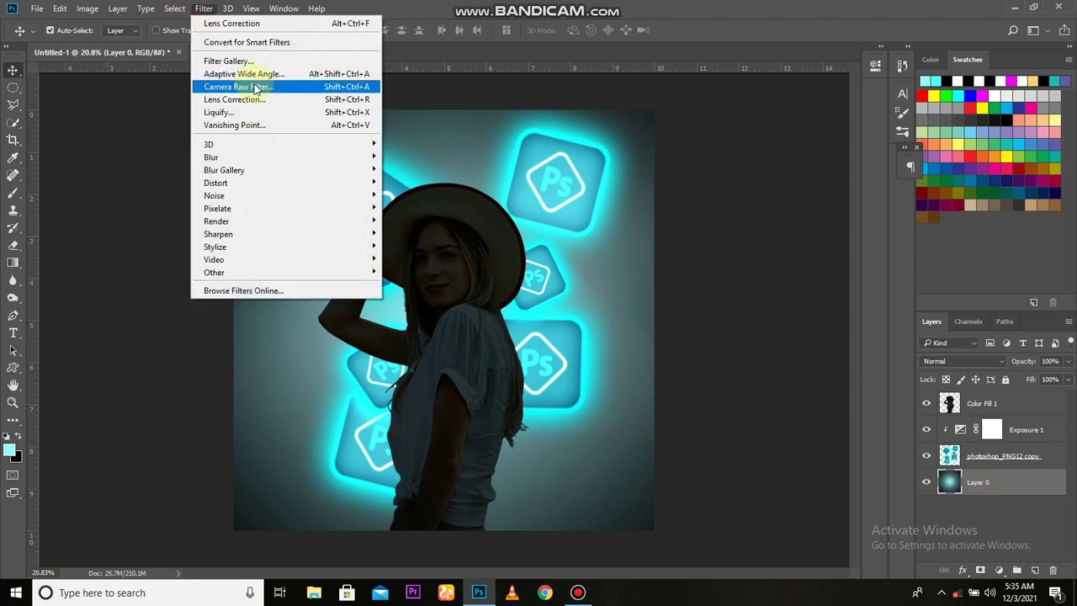
{"action": "left_click", "coordinate": [257, 90]}
{"action": "left_click", "coordinate": [940, 90]}
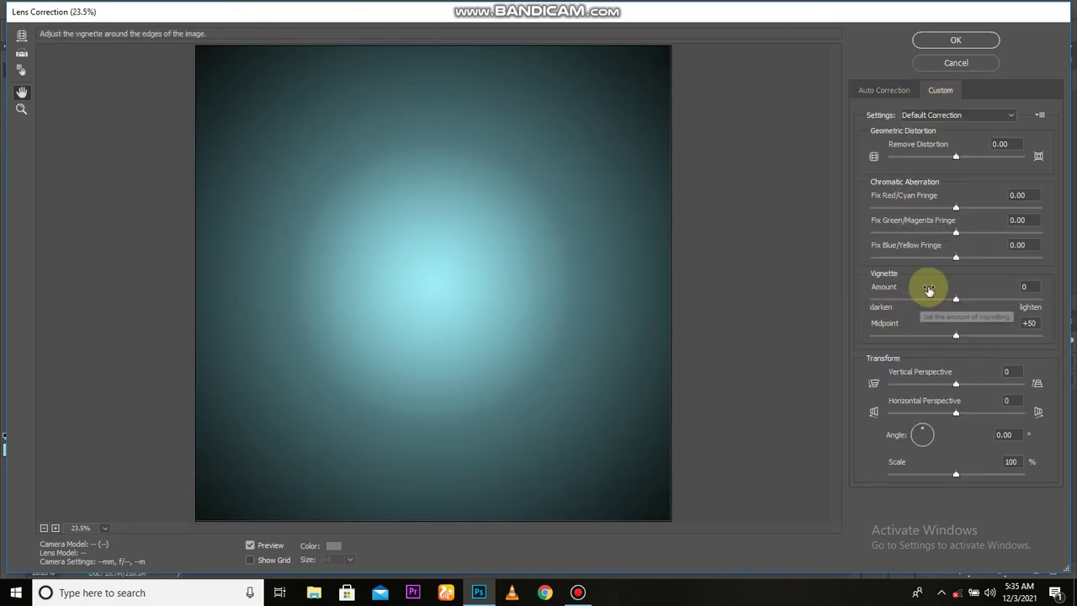
{"action": "left_click_drag", "start_coordinate": [955, 298], "coordinate": [871, 300]}
{"action": "left_click", "coordinate": [956, 40]}
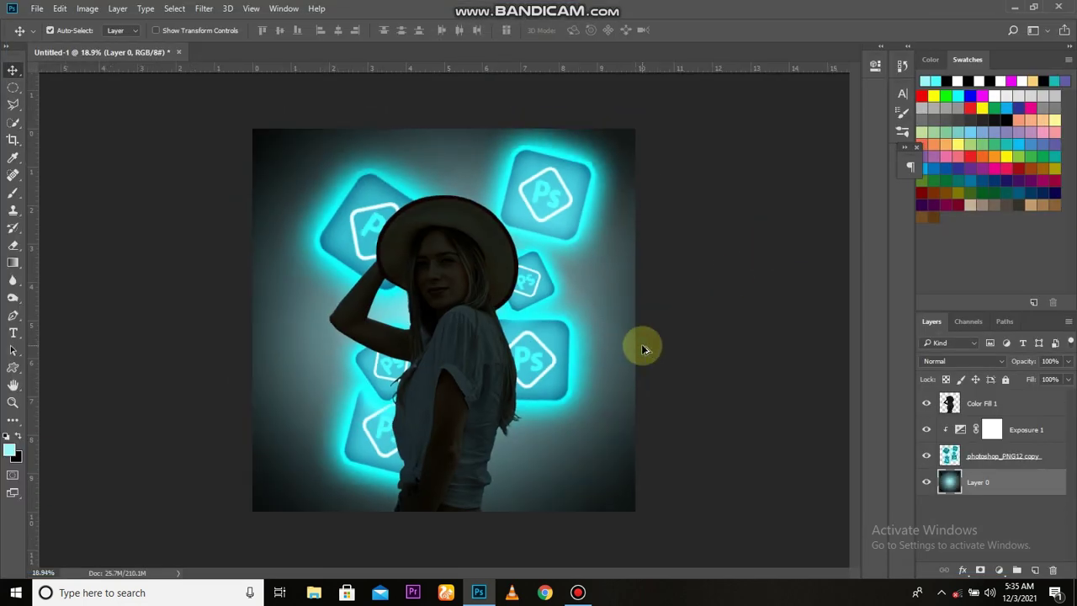
{"action": "key", "text": "ctrl+0"}
Step: Add a clipped colorized Hue/Saturation layer at hue 180, saturation 98, with raised lightness
{"action": "left_click", "coordinate": [1036, 406]}
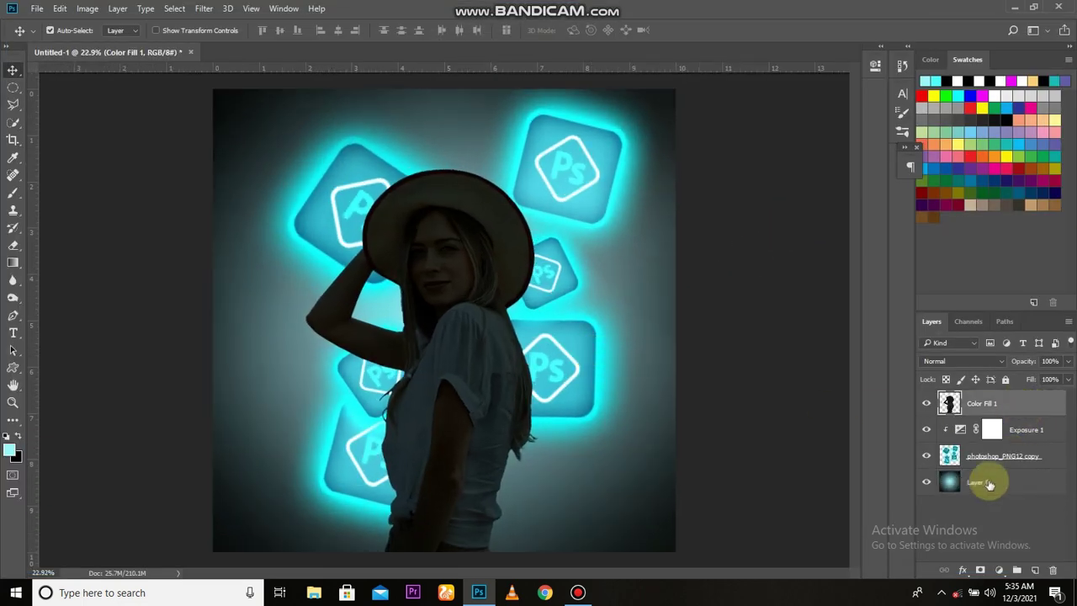
{"action": "left_click", "coordinate": [998, 570]}
{"action": "left_click", "coordinate": [959, 401]}
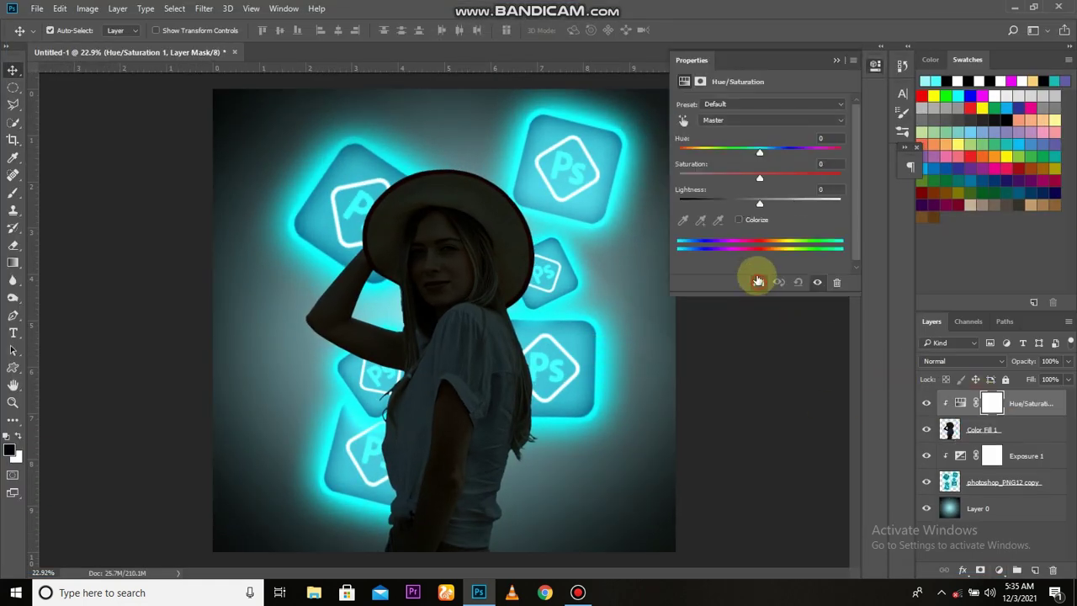
{"action": "left_click", "coordinate": [749, 224]}
{"action": "left_click_drag", "start_coordinate": [720, 177], "coordinate": [836, 177]}
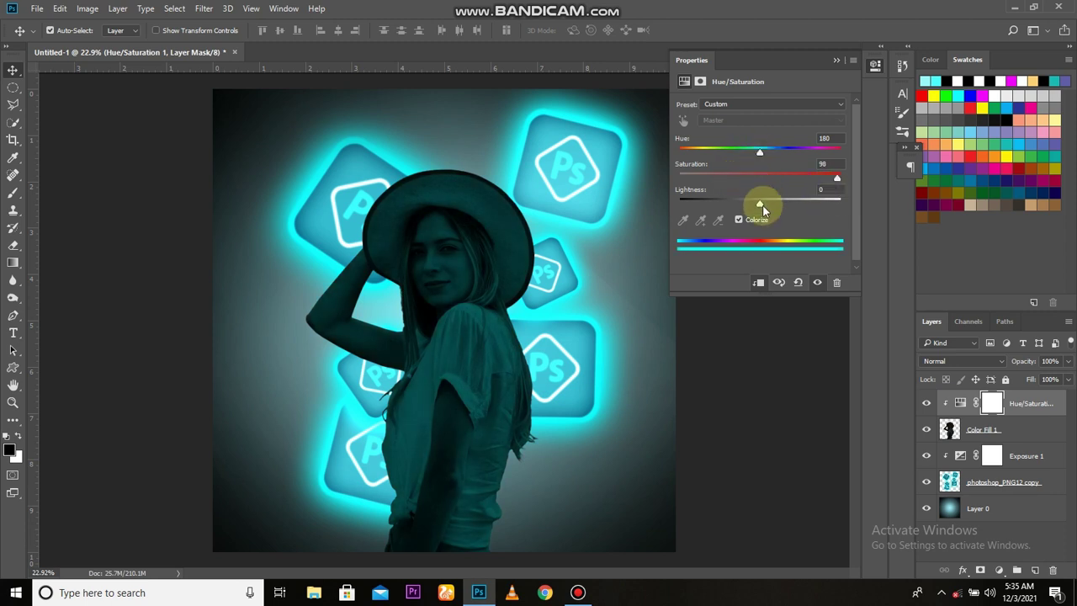
{"action": "left_click_drag", "start_coordinate": [760, 204], "coordinate": [799, 205]}
Step: Invert the Hue/Saturation mask to hide the cyan tint and set the brush to size 90
{"action": "left_click", "coordinate": [836, 61]}
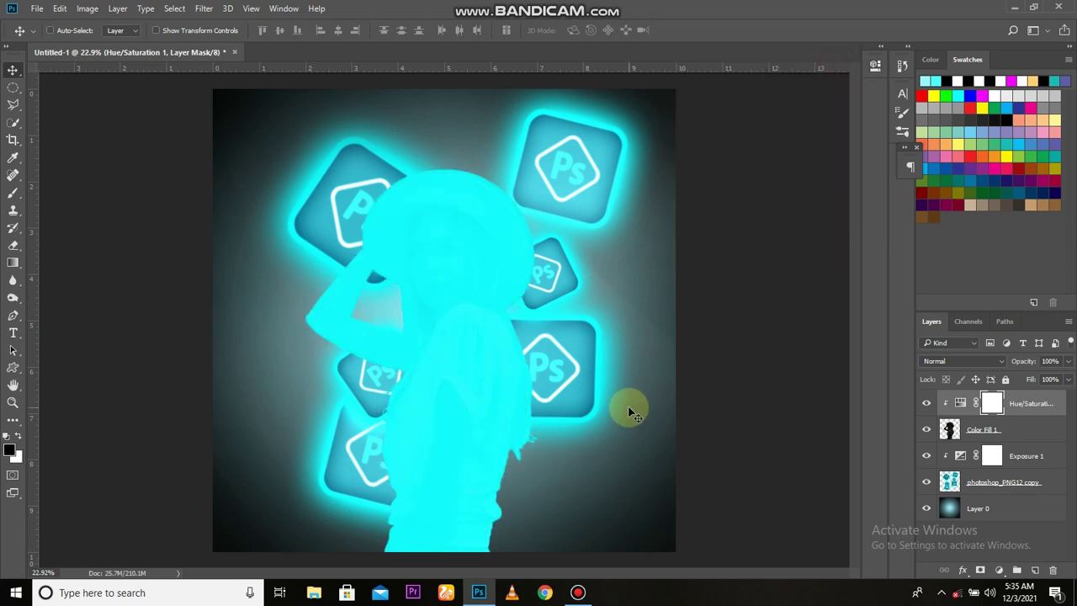
{"action": "key", "text": "ctrl+i"}
{"action": "key", "text": "b"}
{"action": "scroll", "coordinate": [556, 215], "scroll_direction": "up", "scroll_amount": 5}
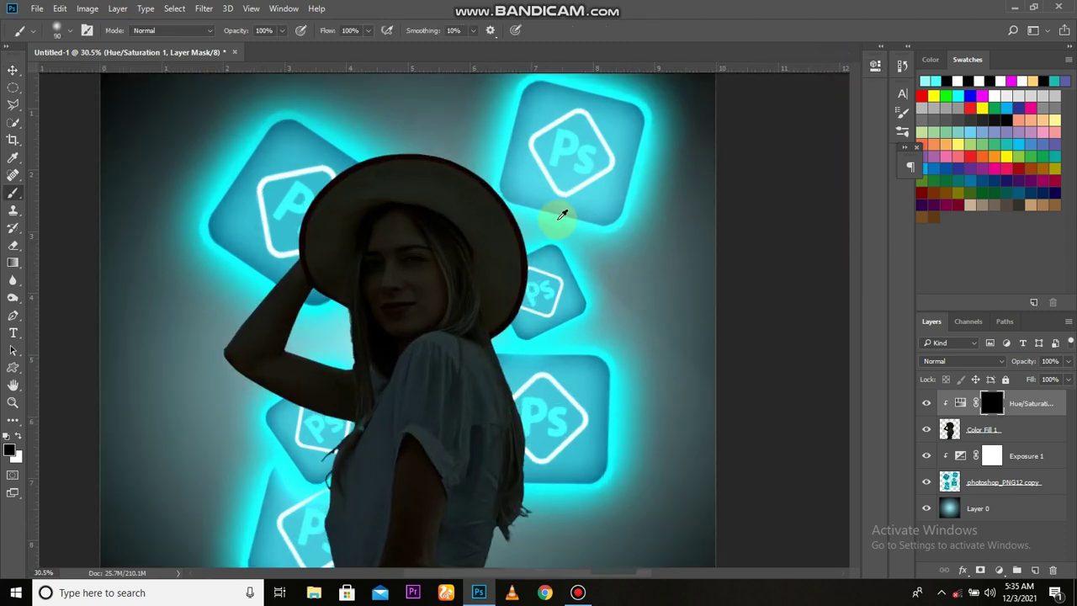
{"action": "key", "text": "bracketleft"}
{"action": "key", "text": "bracketleft"}
{"action": "key", "text": "bracketleft"}
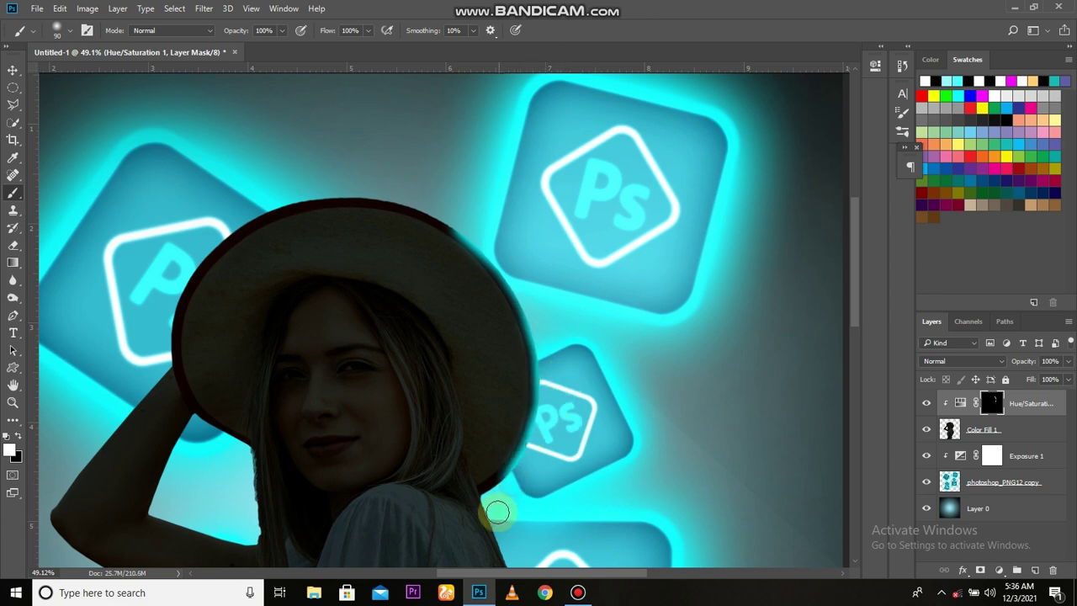
Step: Paint the cyan glow back in along the hat edge
{"action": "scroll", "coordinate": [582, 540], "scroll_direction": "down", "scroll_amount": 2}
{"action": "scroll", "coordinate": [577, 469], "scroll_direction": "down", "scroll_amount": 2}
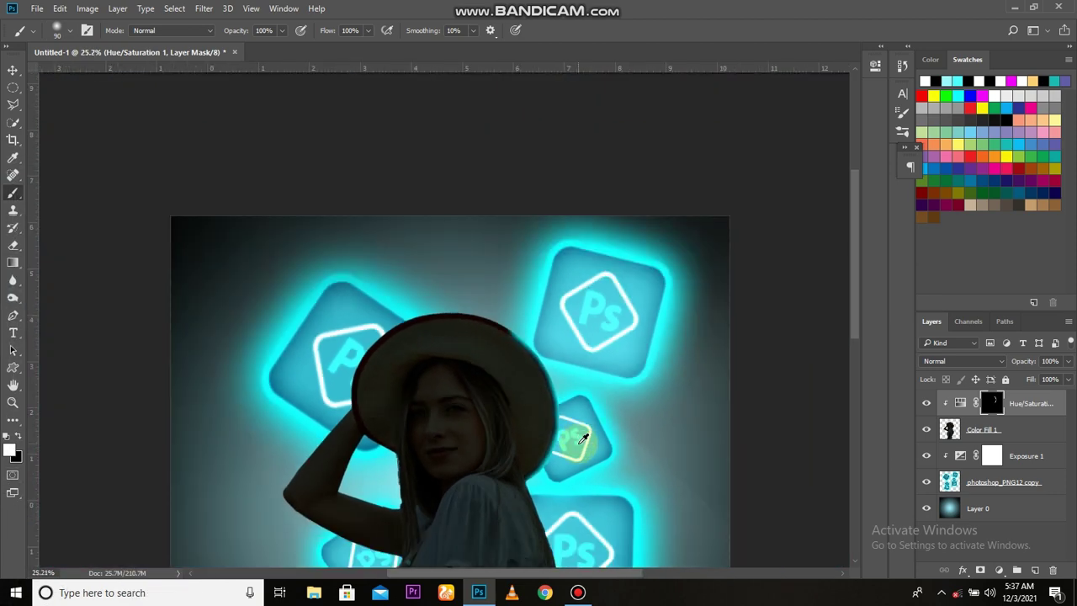
{"action": "scroll", "coordinate": [572, 433], "scroll_direction": "up", "scroll_amount": 3}
{"action": "scroll", "coordinate": [534, 293], "scroll_direction": "up", "scroll_amount": 2}
{"action": "scroll", "coordinate": [456, 218], "scroll_direction": "up", "scroll_amount": 2}
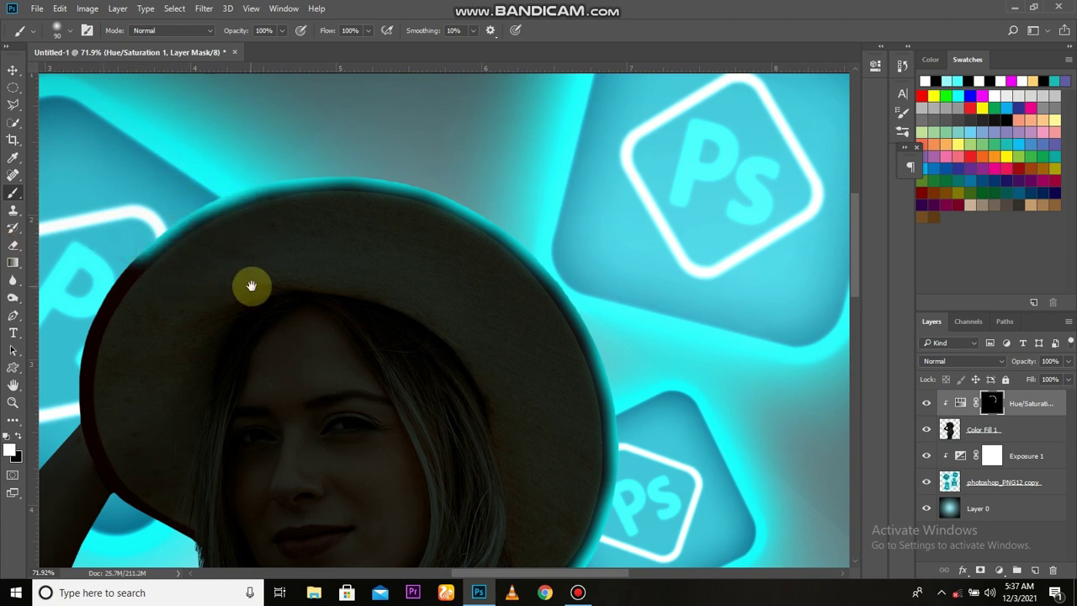
{"action": "scroll", "coordinate": [249, 283], "scroll_direction": "left", "scroll_amount": 3}
{"action": "left_click_drag", "start_coordinate": [305, 293], "coordinate": [341, 314]}
{"action": "left_click_drag", "start_coordinate": [339, 396], "coordinate": [350, 463]}
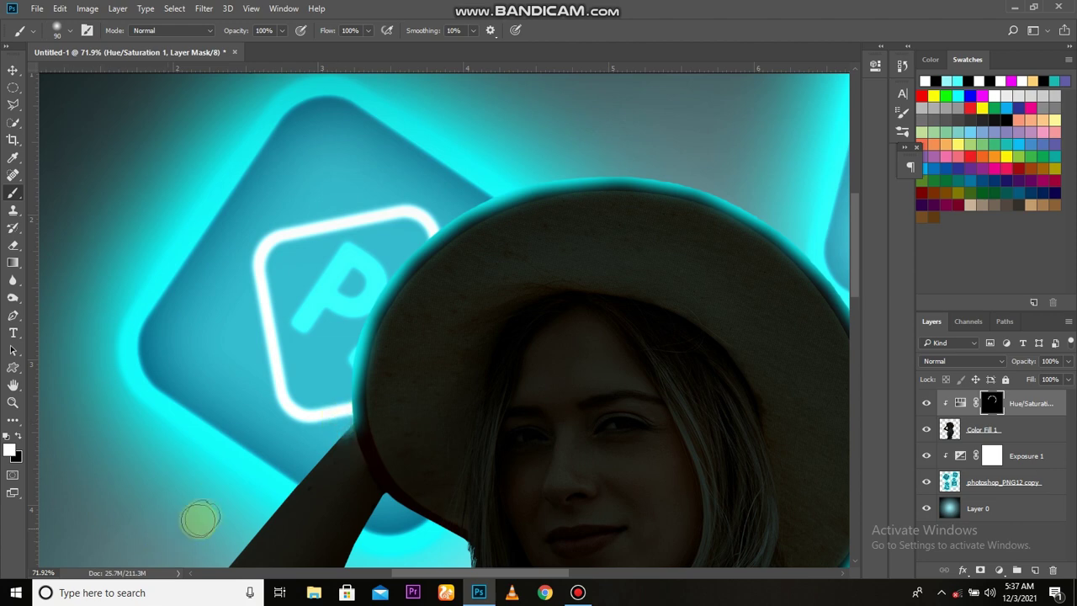
Step: Paint cyan glow along the raised arm's inner edge
{"action": "left_click_drag", "start_coordinate": [356, 497], "coordinate": [474, 379]}
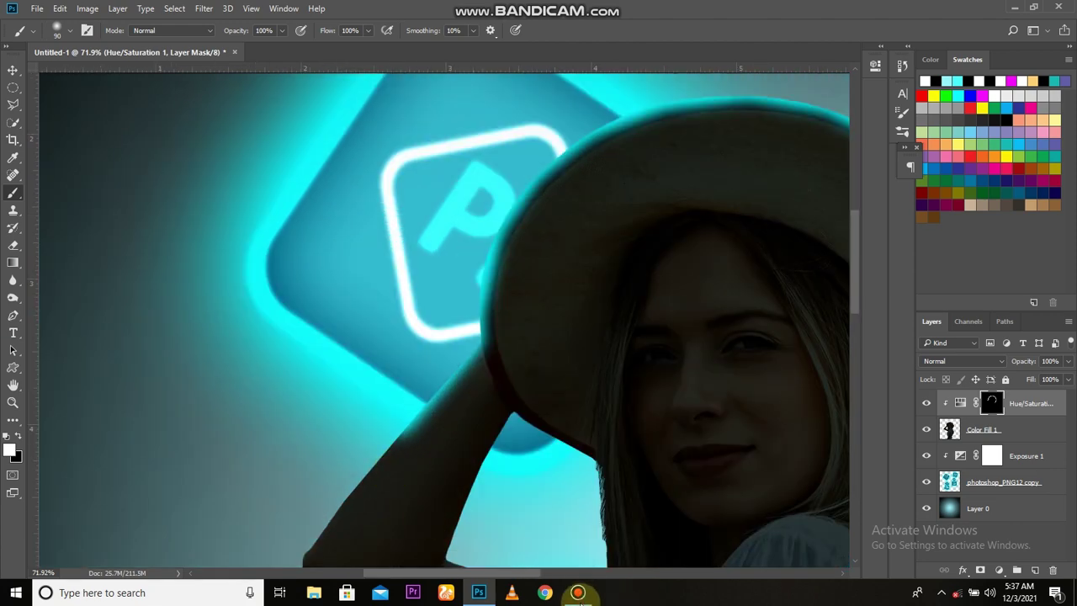
{"action": "left_click", "coordinate": [577, 592]}
{"action": "left_click_drag", "start_coordinate": [372, 522], "coordinate": [462, 466]}
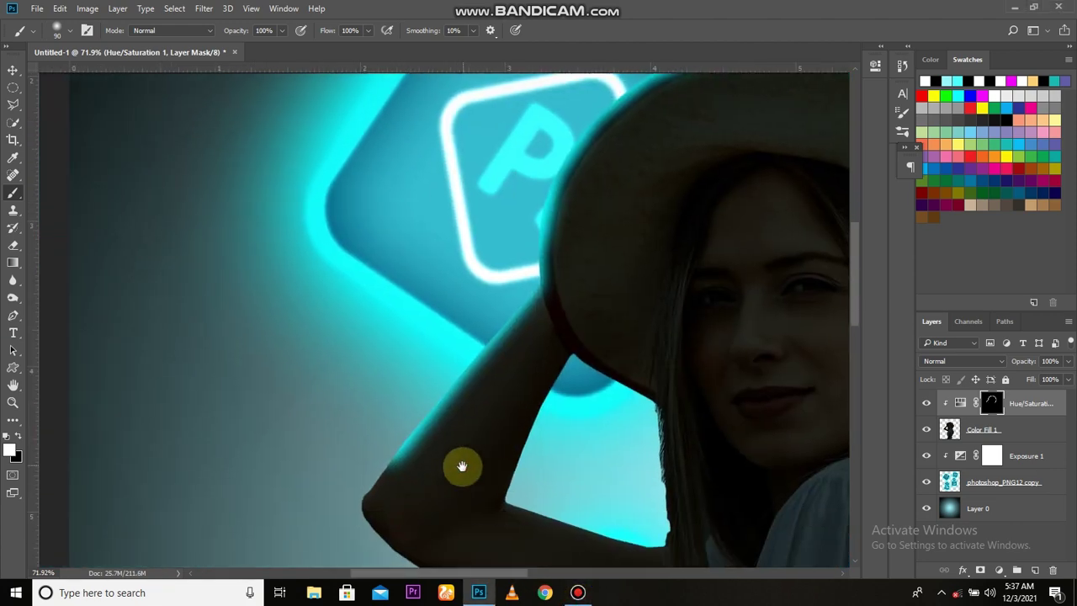
{"action": "scroll", "coordinate": [476, 490], "scroll_direction": "down", "scroll_amount": 2}
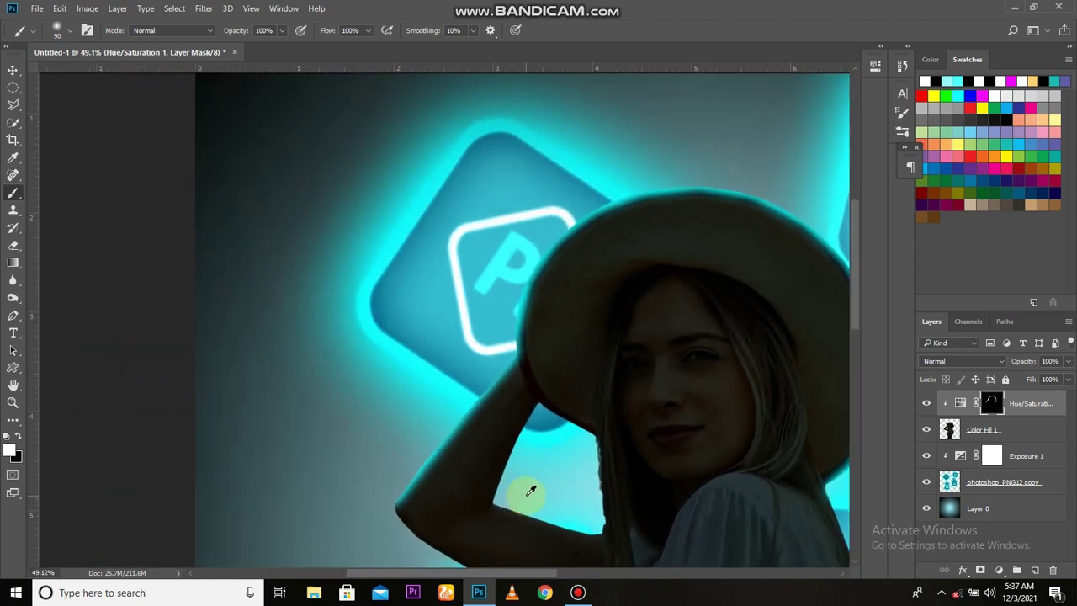
{"action": "scroll", "coordinate": [574, 436], "scroll_direction": "up", "scroll_amount": 2}
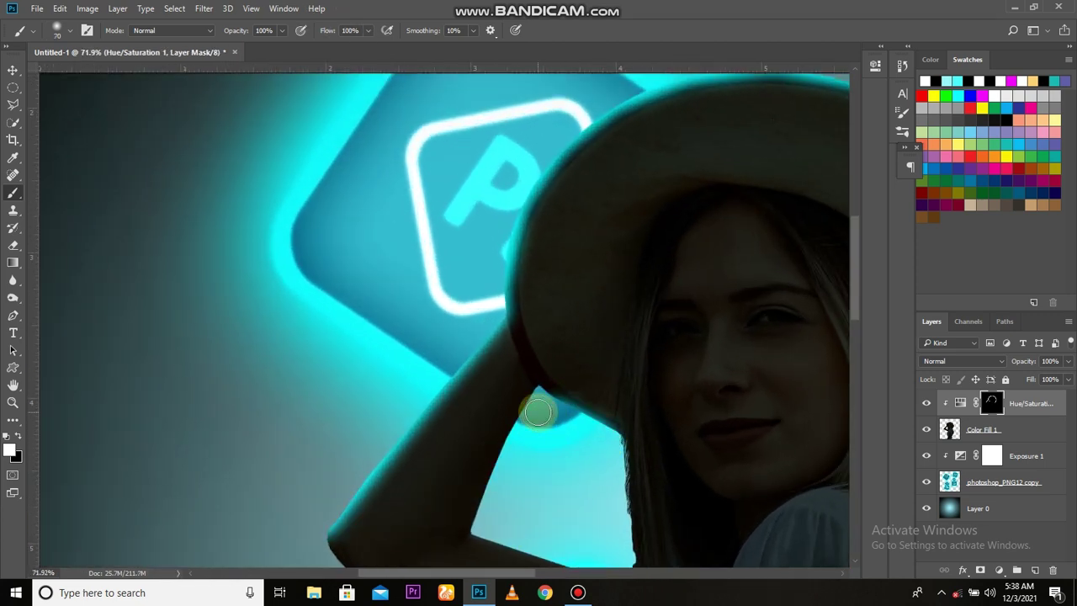
{"action": "scroll", "coordinate": [538, 411], "scroll_direction": "up", "scroll_amount": 2}
{"action": "scroll", "coordinate": [542, 423], "scroll_direction": "down", "scroll_amount": 1}
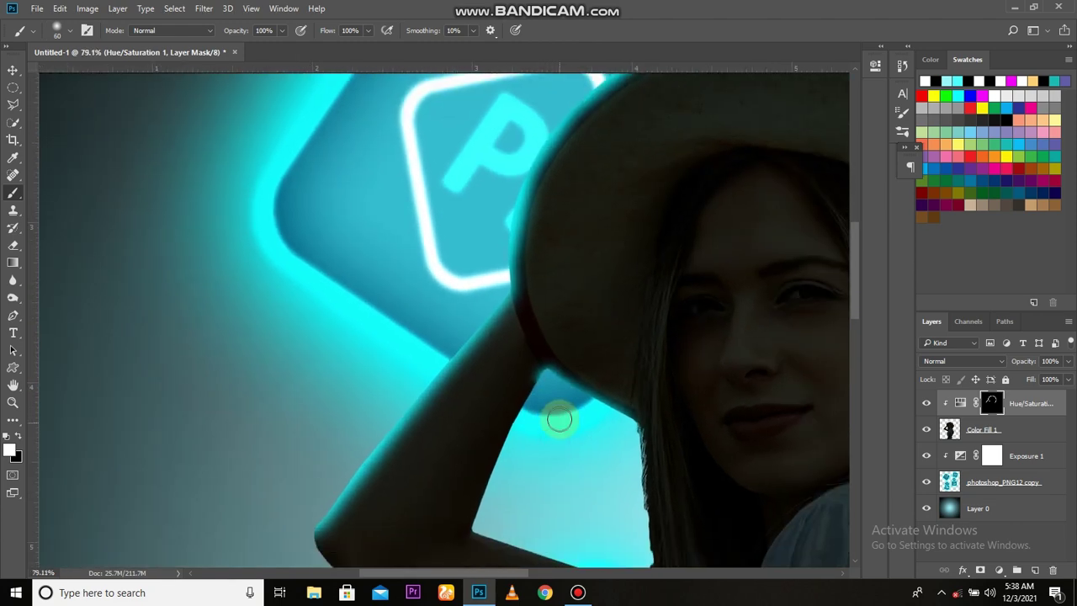
{"action": "mouse_move", "coordinate": [488, 508]}
{"action": "left_mouse_down"}
{"action": "mouse_move", "coordinate": [555, 520]}
{"action": "mouse_move", "coordinate": [511, 429]}
{"action": "left_mouse_up"}
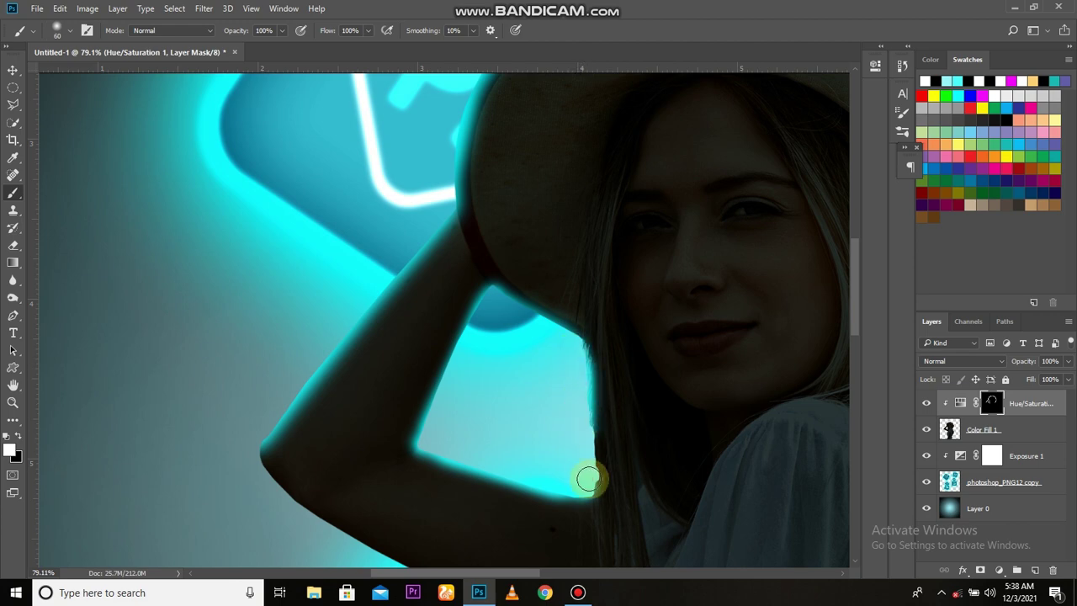
Step: Paint cyan rim glow along the underside of the raised arm
{"action": "scroll", "coordinate": [569, 434], "scroll_direction": "down", "scroll_amount": 2}
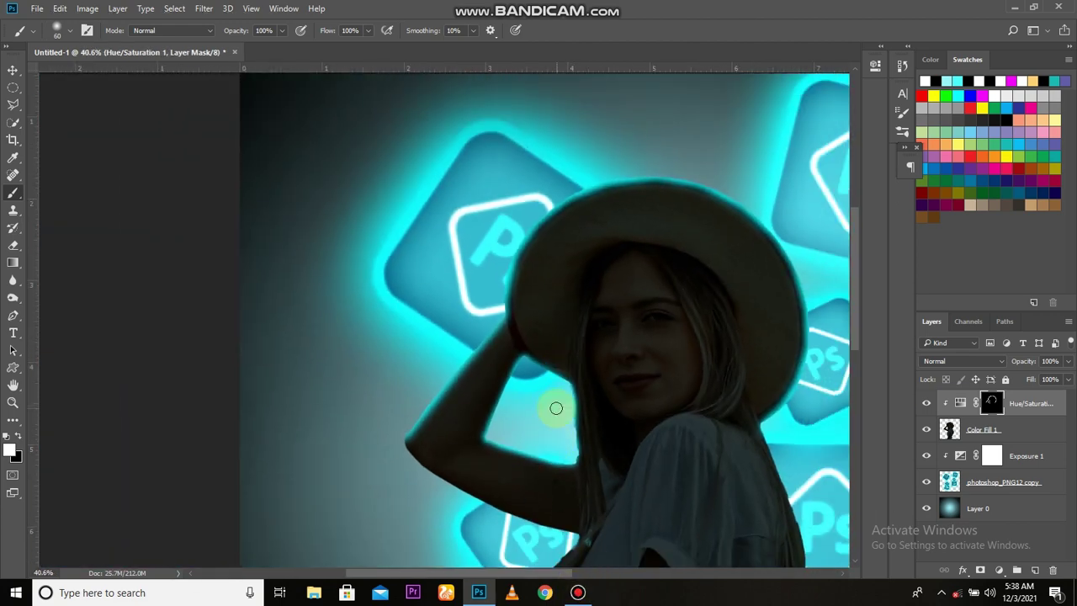
{"action": "scroll", "coordinate": [556, 408], "scroll_direction": "up", "scroll_amount": 2}
{"action": "scroll", "coordinate": [564, 421], "scroll_direction": "up", "scroll_amount": 1}
{"action": "scroll", "coordinate": [560, 392], "scroll_direction": "up", "scroll_amount": 1}
{"action": "scroll", "coordinate": [553, 440], "scroll_direction": "up", "scroll_amount": 1}
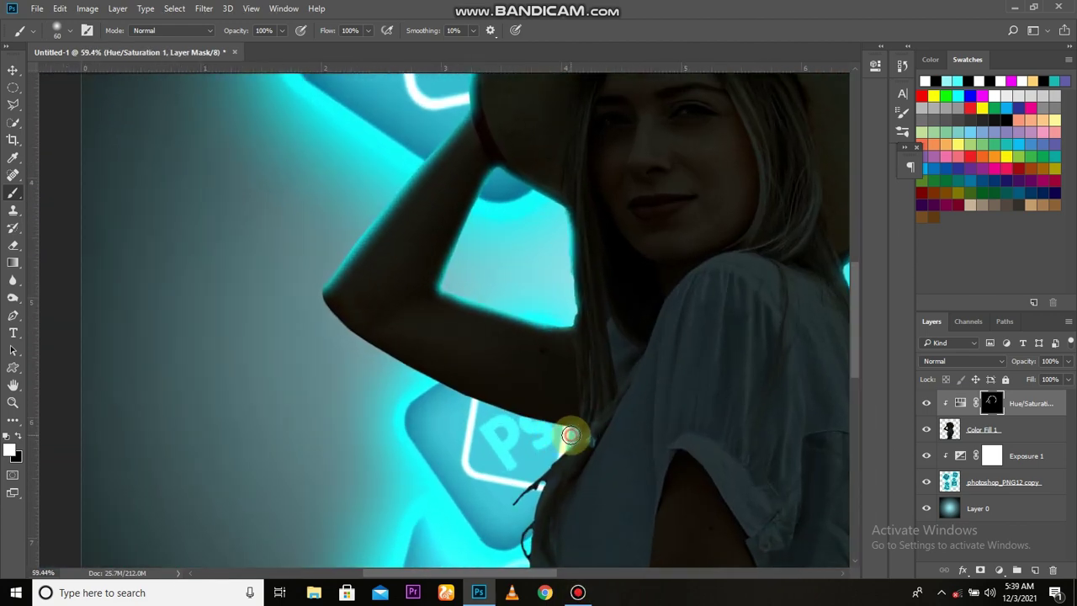
{"action": "left_click_drag", "start_coordinate": [437, 391], "coordinate": [366, 365]}
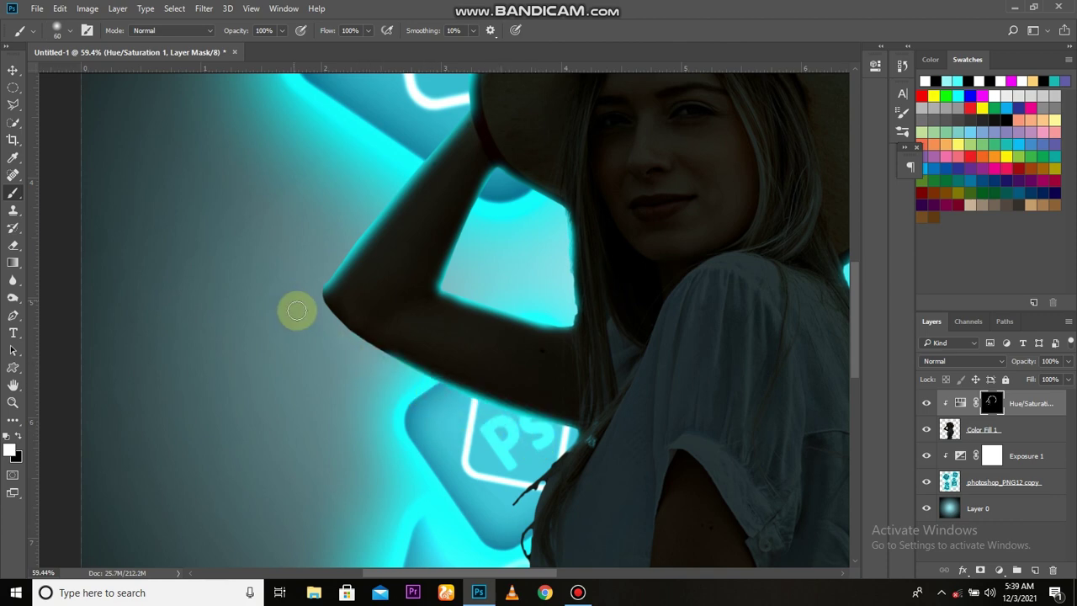
Step: Paint cyan glow along the hair and shoulder edges
{"action": "scroll", "coordinate": [426, 418], "scroll_direction": "down", "scroll_amount": 2}
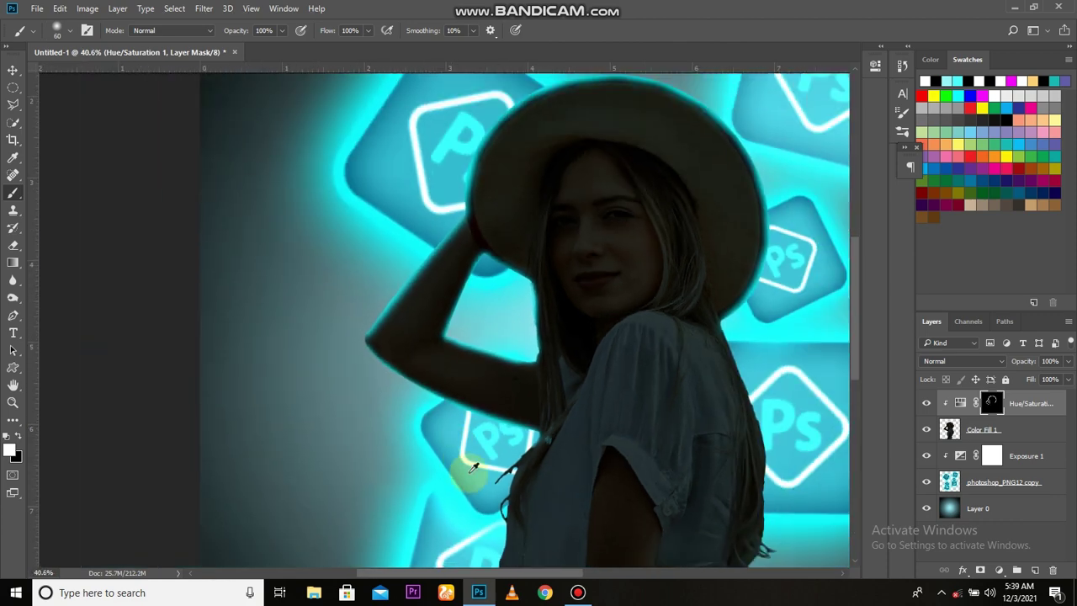
{"action": "scroll", "coordinate": [472, 519], "scroll_direction": "up", "scroll_amount": 2}
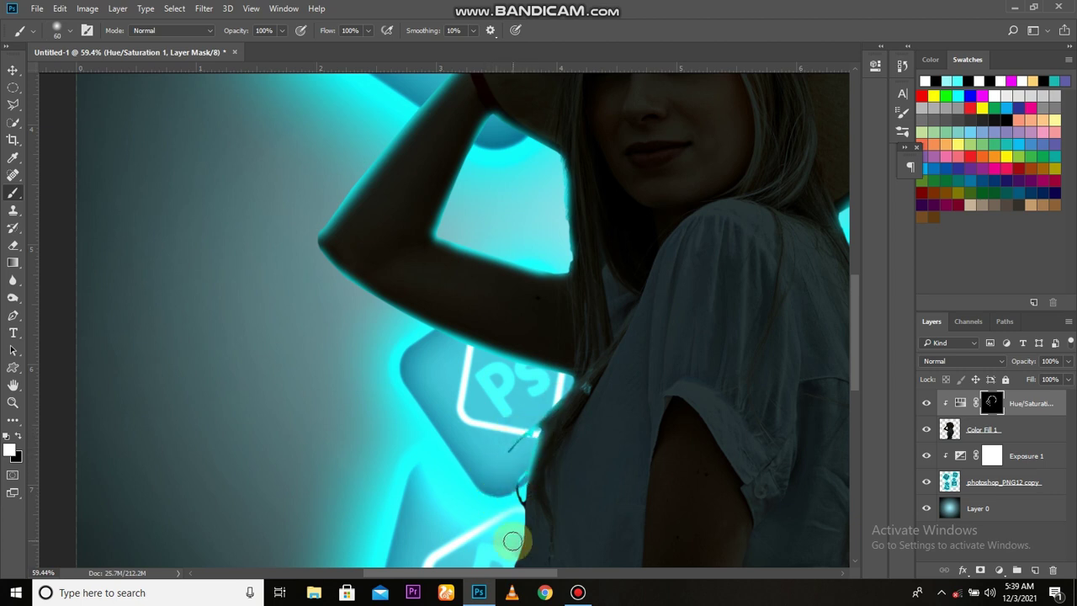
{"action": "scroll", "coordinate": [550, 512], "scroll_direction": "down", "scroll_amount": 2}
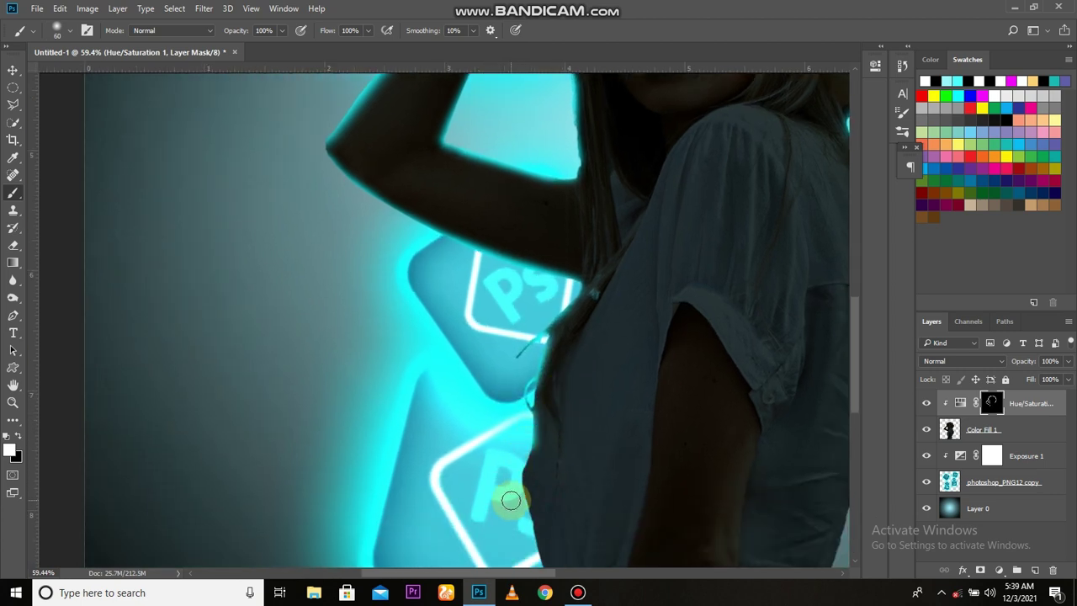
{"action": "scroll", "coordinate": [557, 522], "scroll_direction": "down", "scroll_amount": 2}
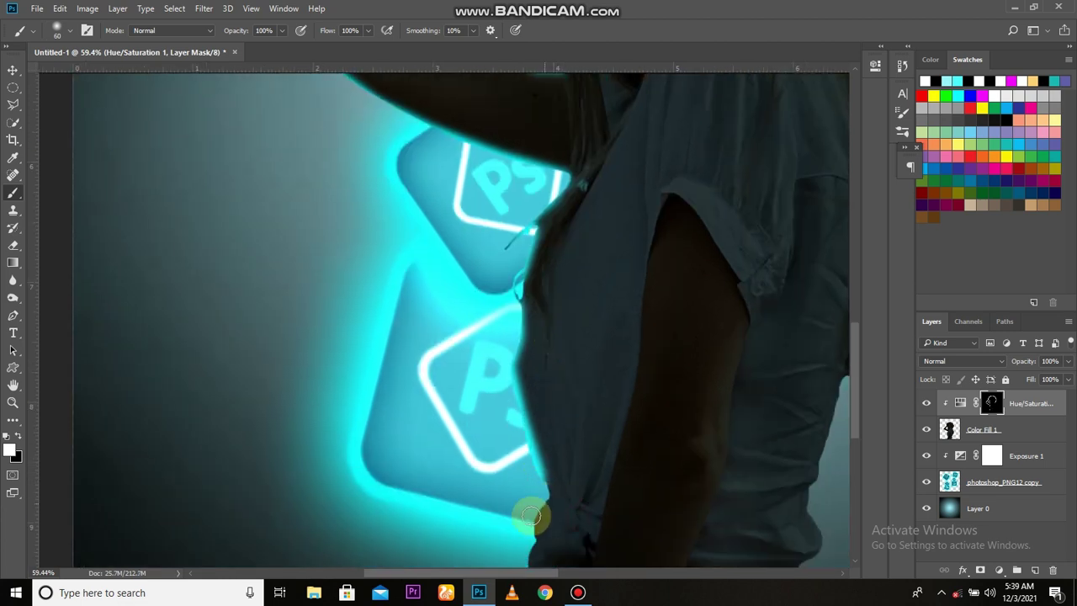
{"action": "scroll", "coordinate": [528, 542], "scroll_direction": "down", "scroll_amount": 2}
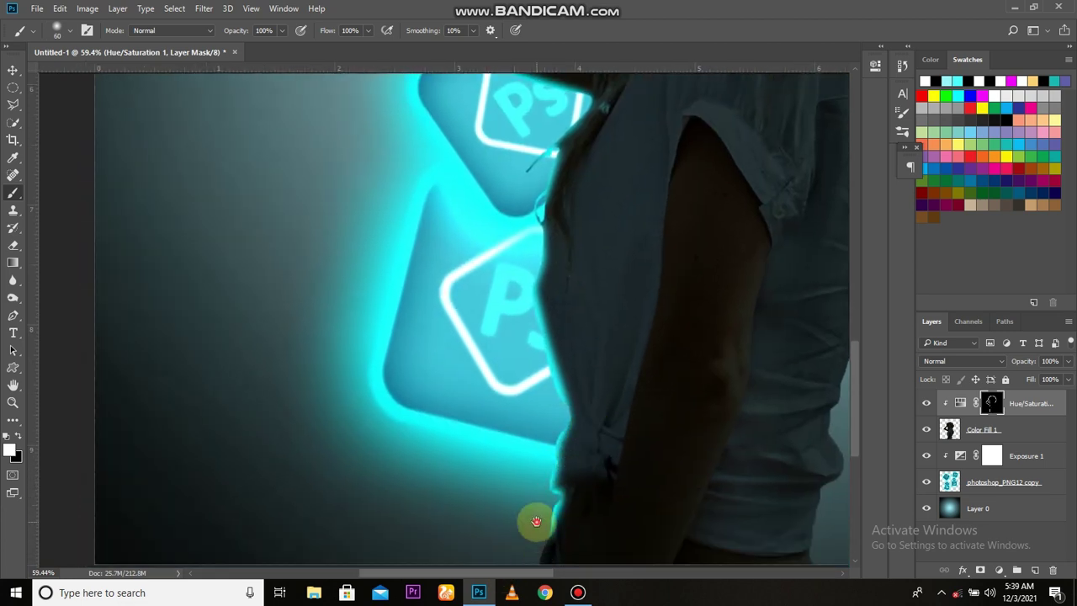
{"action": "scroll", "coordinate": [536, 522], "scroll_direction": "down", "scroll_amount": 1}
{"action": "left_click_drag", "start_coordinate": [484, 453], "coordinate": [533, 493]}
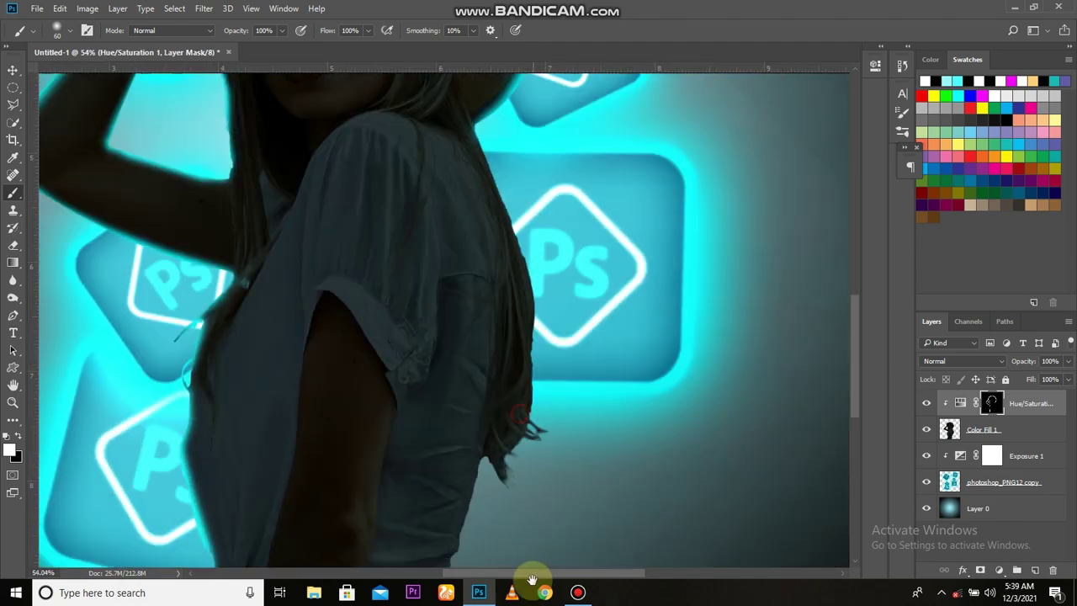
{"action": "left_click_drag", "start_coordinate": [532, 579], "coordinate": [523, 255]}
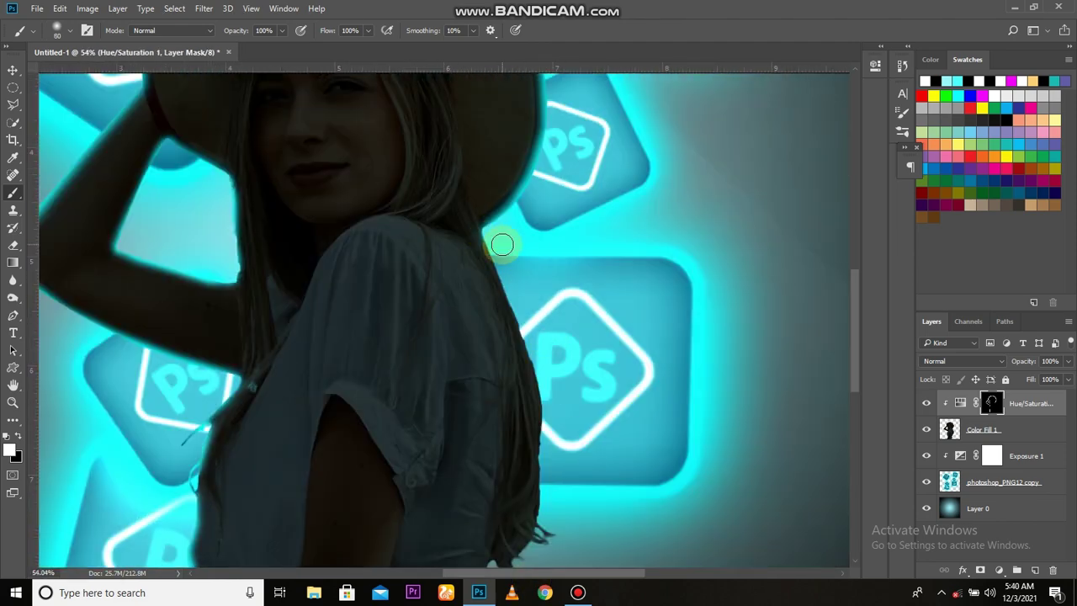
{"action": "mouse_move", "coordinate": [528, 338]}
{"action": "left_mouse_down"}
{"action": "mouse_move", "coordinate": [566, 401]}
{"action": "mouse_move", "coordinate": [561, 316]}
{"action": "left_mouse_up"}
{"action": "left_click_drag", "start_coordinate": [562, 391], "coordinate": [555, 412]}
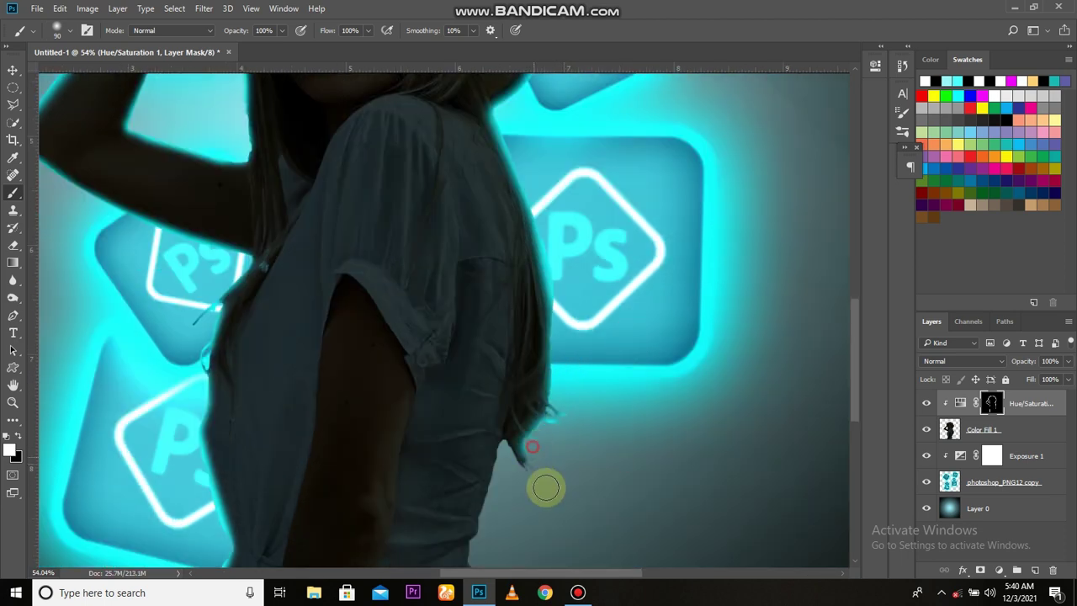
Step: Pan down over the lower torso and zoom out to check the rim glow
{"action": "left_click_drag", "start_coordinate": [587, 501], "coordinate": [600, 375]}
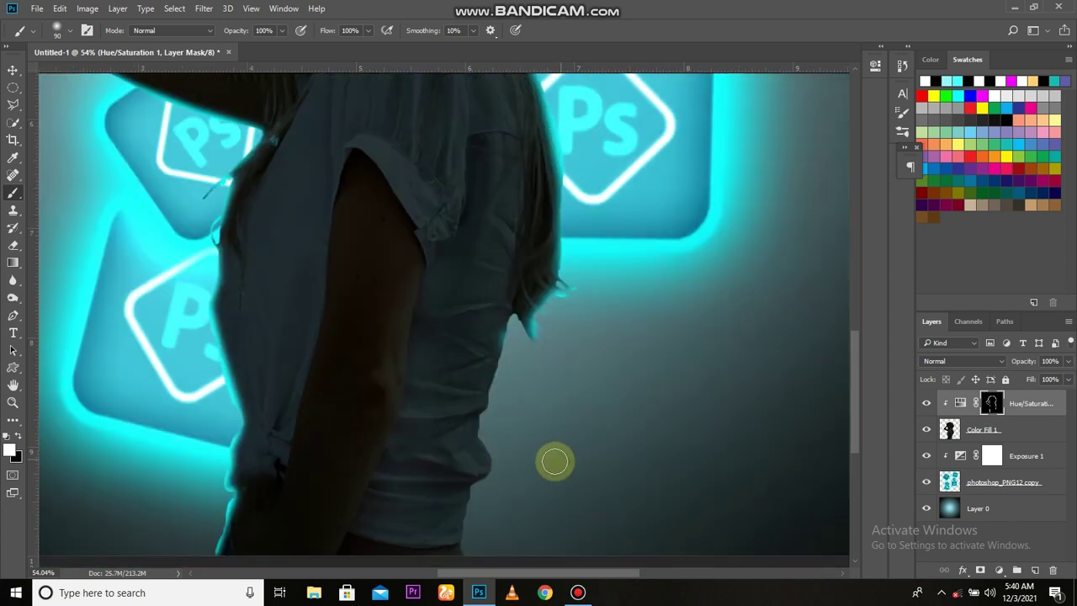
{"action": "left_click_drag", "start_coordinate": [508, 407], "coordinate": [498, 395]}
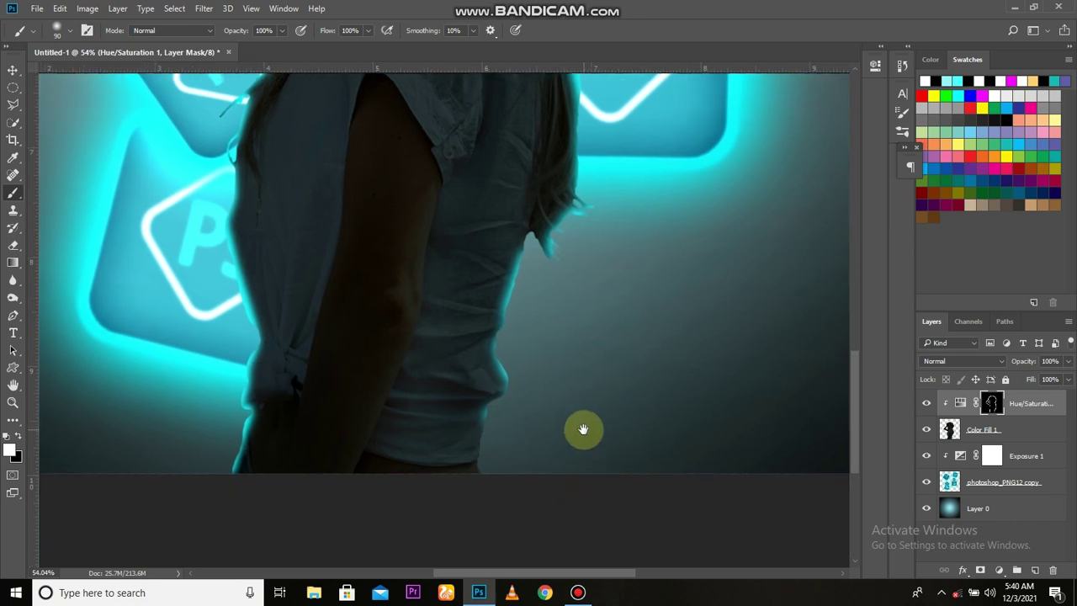
{"action": "left_click_drag", "start_coordinate": [493, 512], "coordinate": [580, 428]}
{"action": "scroll", "coordinate": [620, 421], "scroll_direction": "down", "scroll_amount": 4}
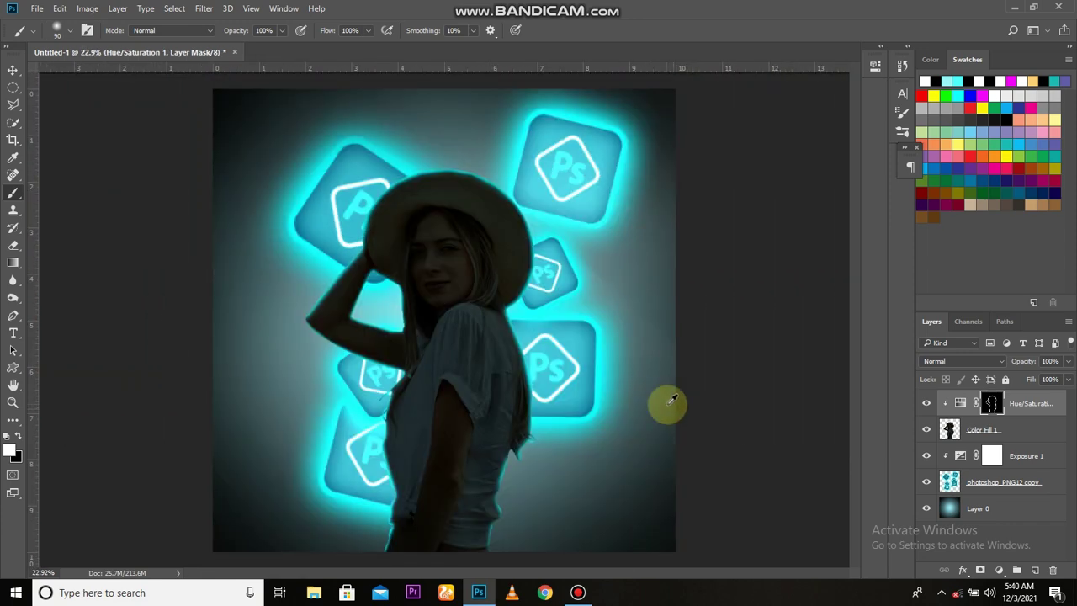
{"action": "scroll", "coordinate": [666, 404], "scroll_direction": "down", "scroll_amount": 1}
{"action": "scroll", "coordinate": [505, 372], "scroll_direction": "down", "scroll_amount": 1}
{"action": "scroll", "coordinate": [434, 336], "scroll_direction": "down", "scroll_amount": 2}
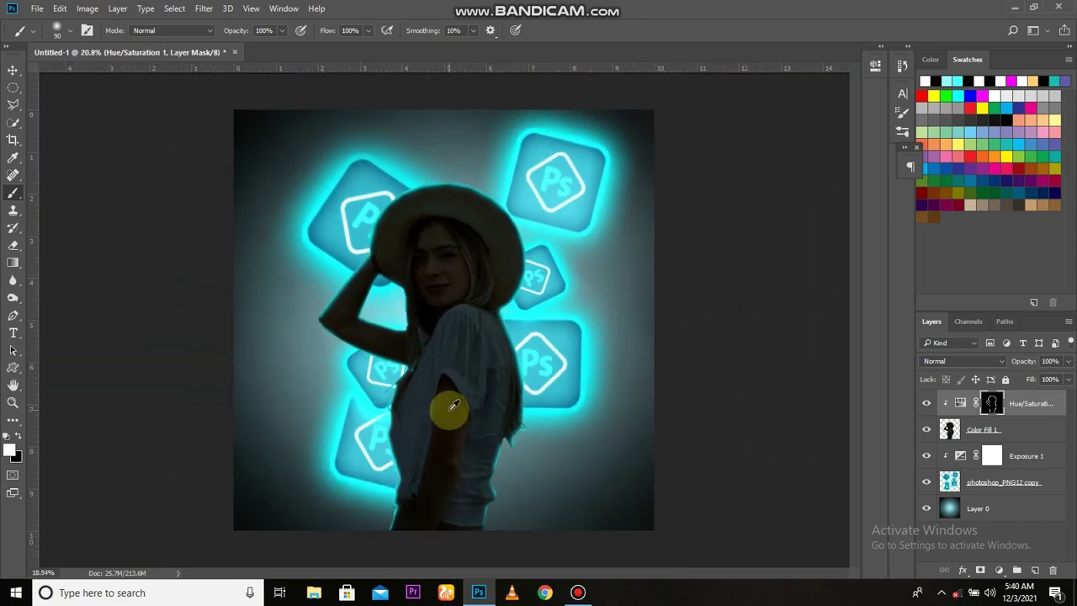
Step: Set the tint layer's opacity to 95%, duplicate it, and fill the copy's mask black
{"action": "key", "text": "v"}
{"action": "left_click_drag", "start_coordinate": [1020, 367], "coordinate": [1028, 364]}
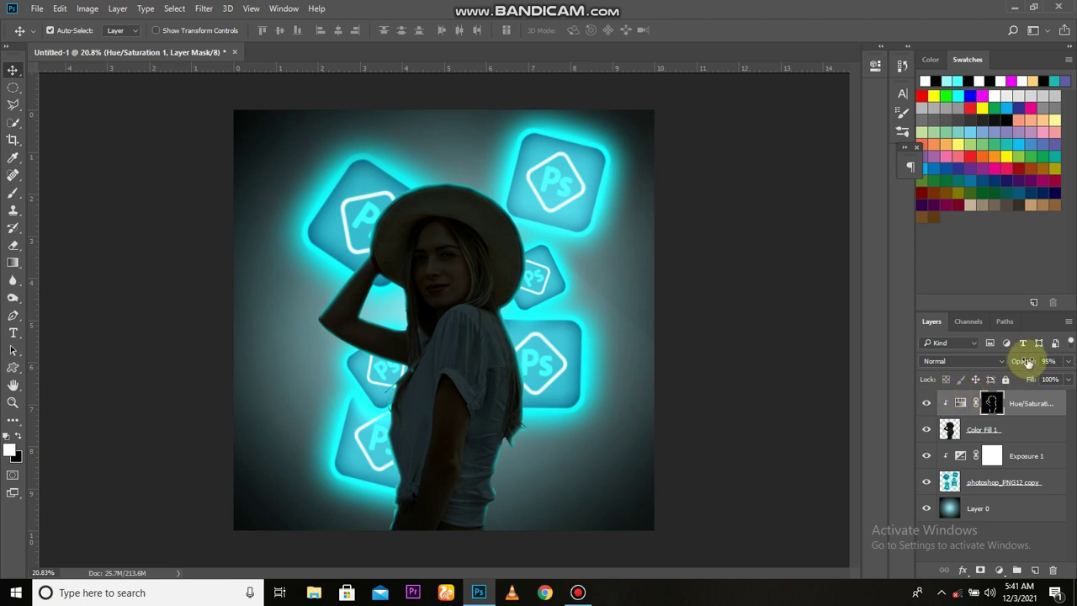
{"action": "key", "text": "ctrl+j"}
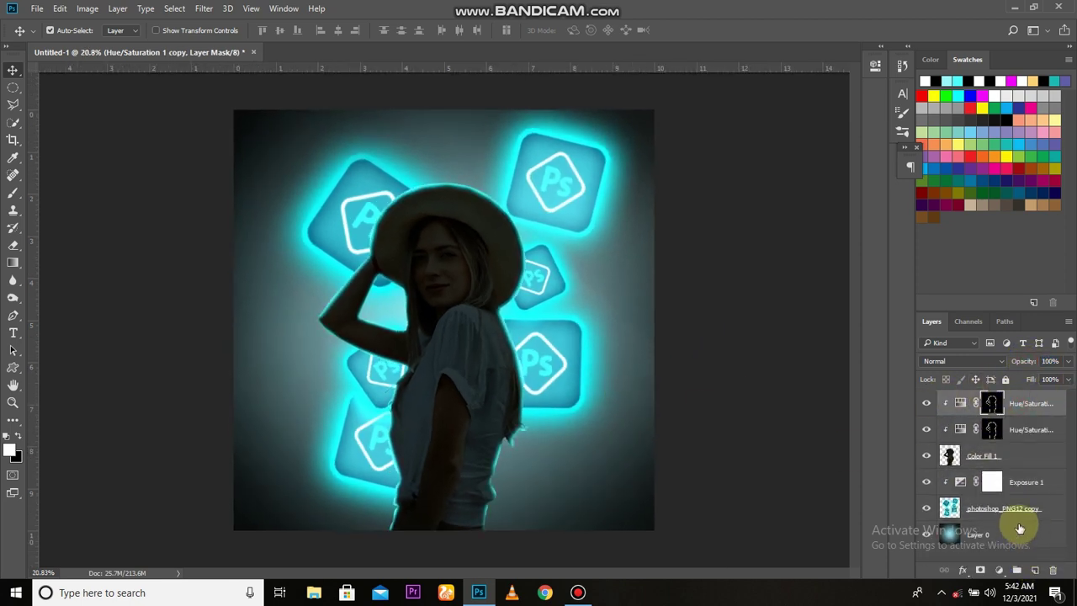
{"action": "left_click", "coordinate": [926, 406]}
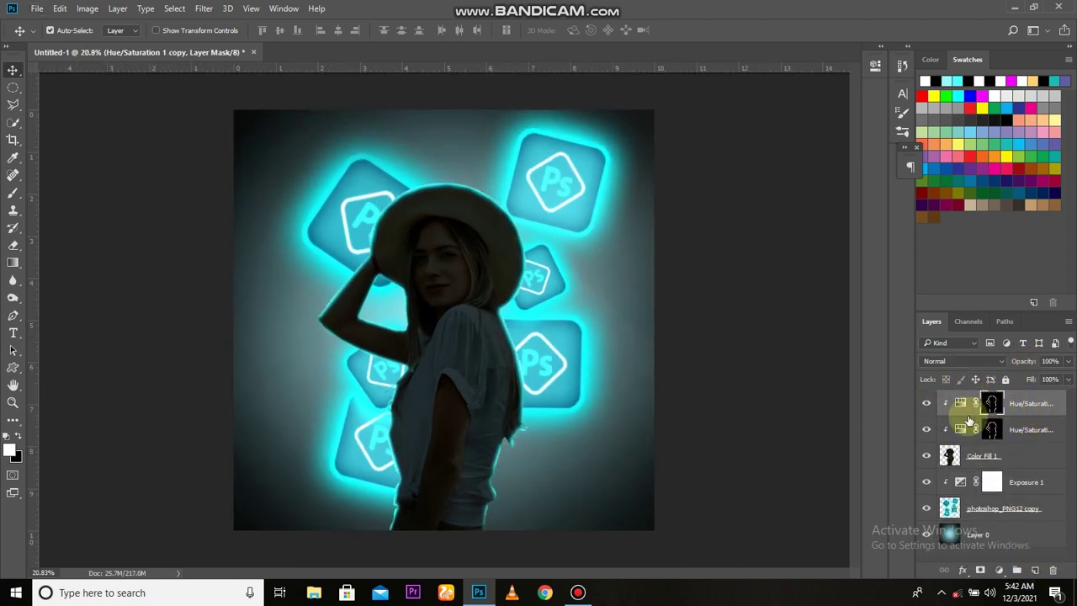
{"action": "key", "text": "x"}
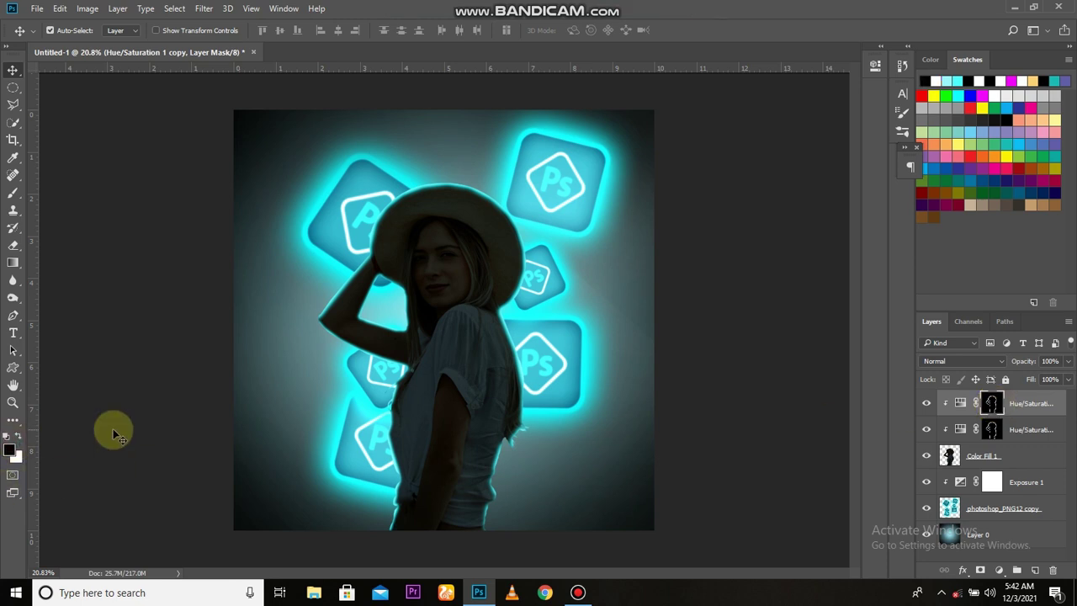
{"action": "key", "text": "alt+BackSpace"}
Step: Restrict the copy's tint to brighter underlying tones with the Blend If slider
{"action": "left_click", "coordinate": [988, 406], "text": "shift"}
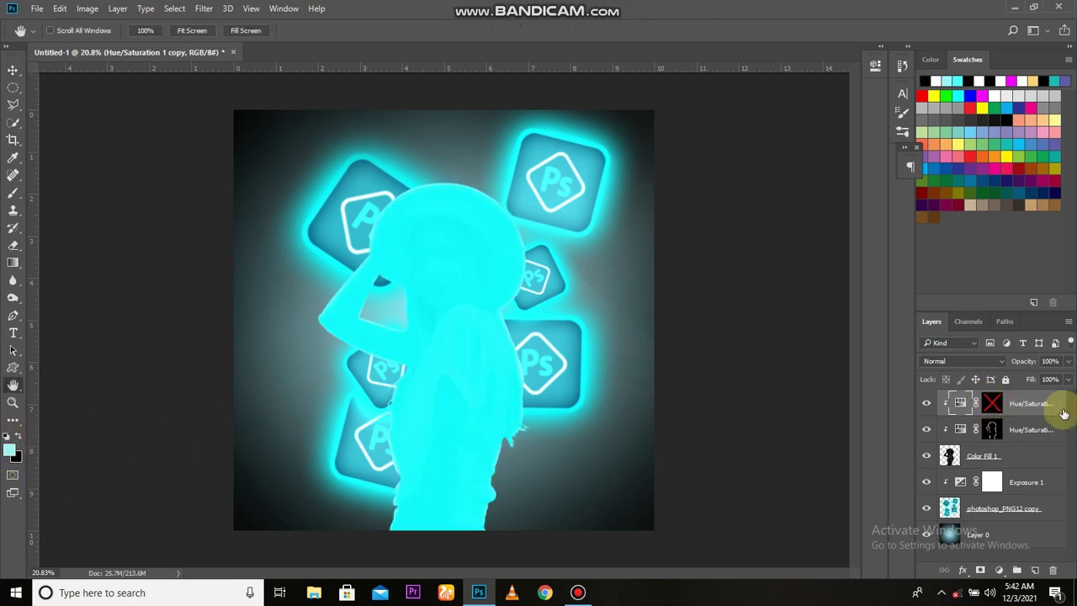
{"action": "double_click", "coordinate": [1055, 406]}
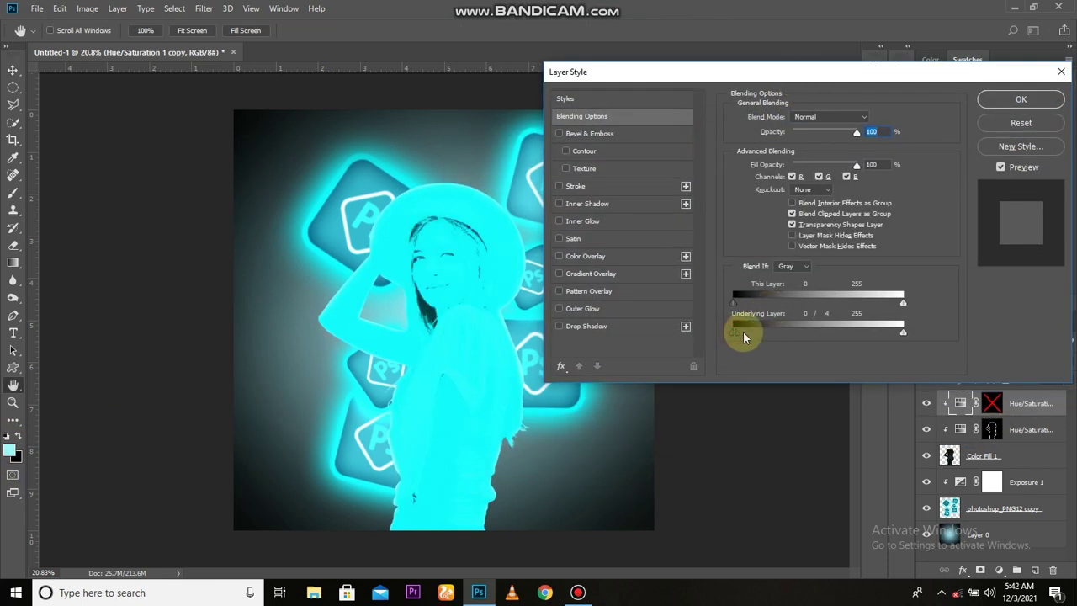
{"action": "left_click_drag", "start_coordinate": [744, 336], "coordinate": [814, 339]}
{"action": "left_click", "coordinate": [1021, 99]}
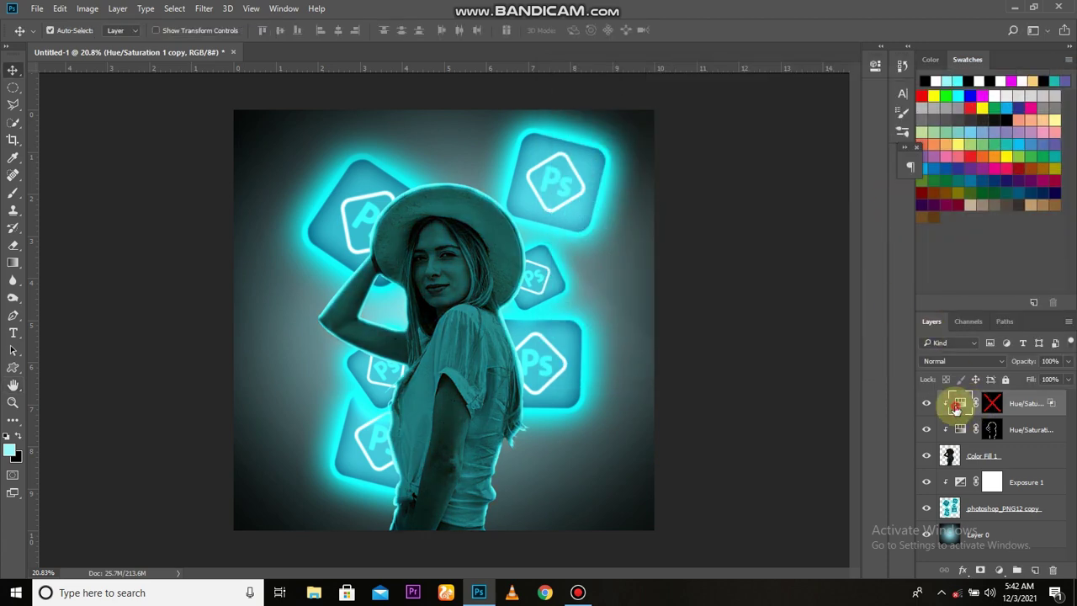
Step: Set the copy's lightness to +35 and saturation to 100, then re-enable its mask
{"action": "double_click", "coordinate": [955, 406]}
{"action": "left_click_drag", "start_coordinate": [800, 207], "coordinate": [788, 202]}
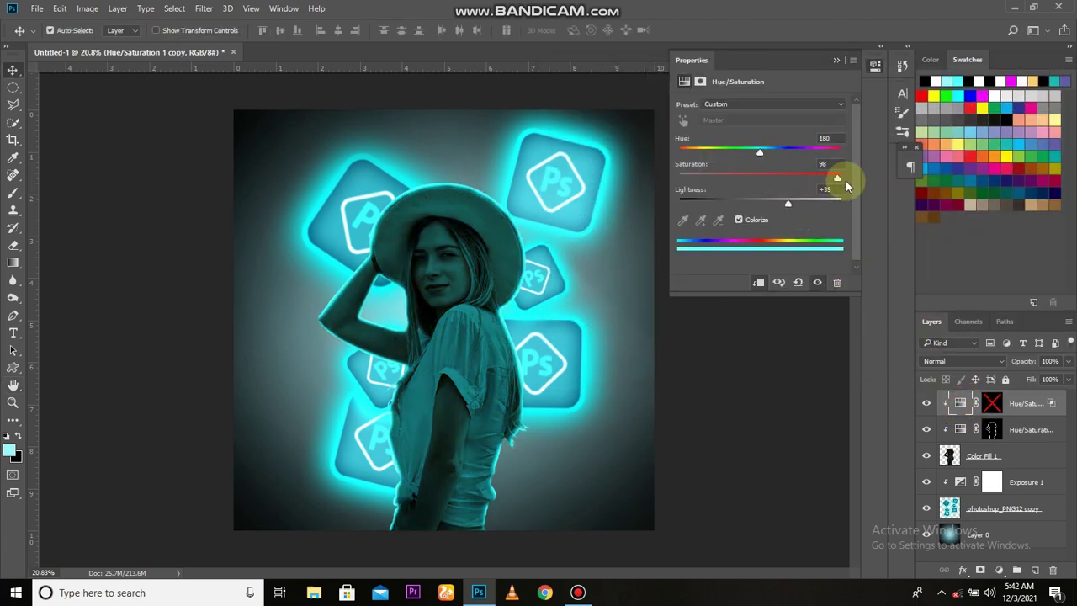
{"action": "left_click_drag", "start_coordinate": [837, 178], "coordinate": [841, 177]}
{"action": "left_click", "coordinate": [835, 61]}
{"action": "left_click", "coordinate": [990, 403], "text": "shift"}
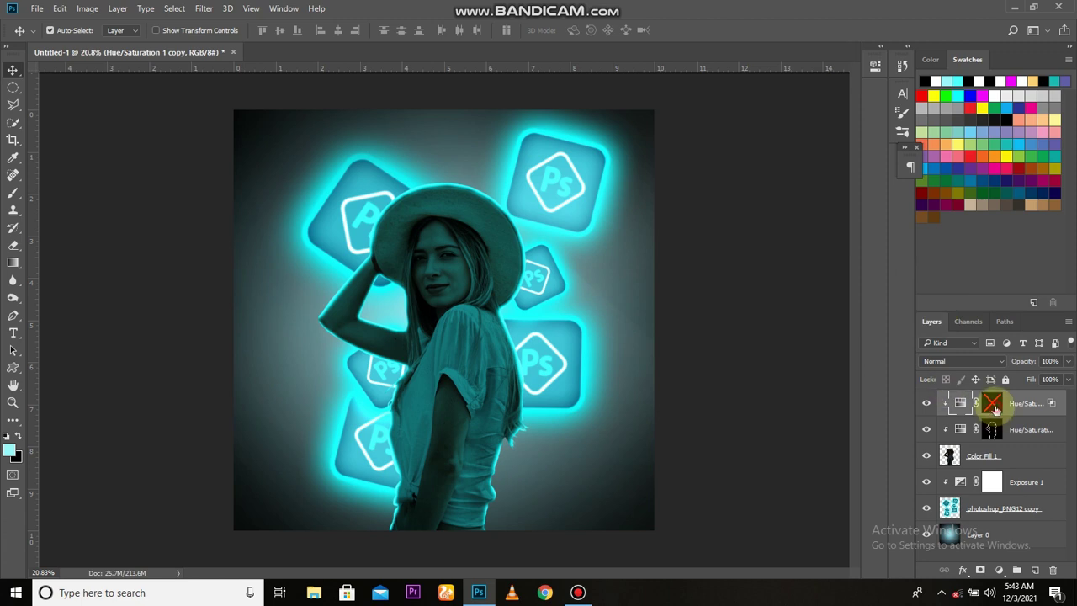
{"action": "key", "text": "b"}
{"action": "left_click", "coordinate": [989, 404]}
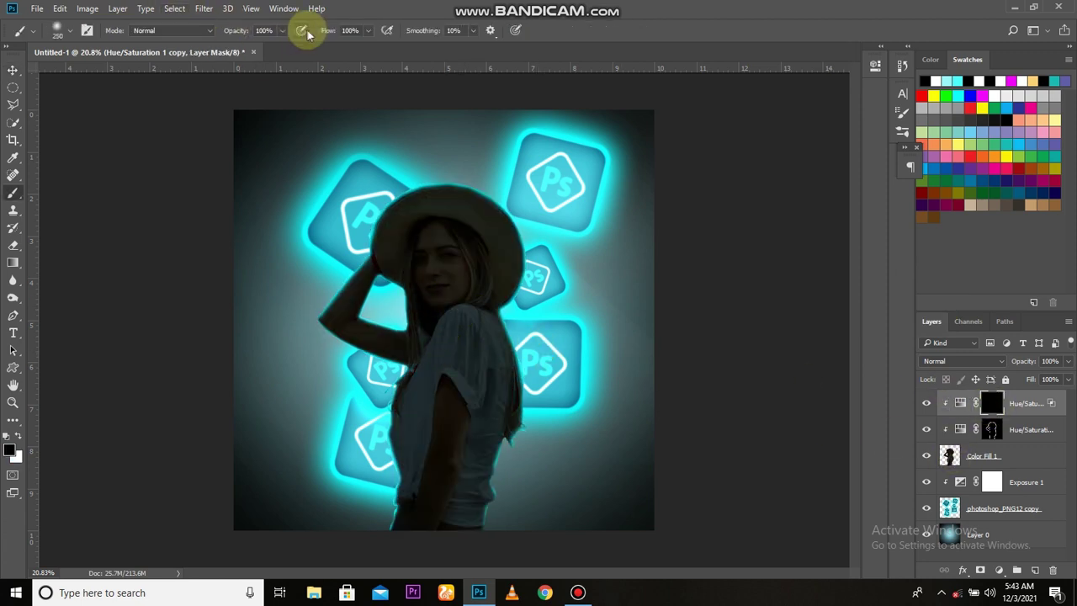
Step: Move the black-masked layer below the other Hue/Saturation layer and set a white 400 brush
{"action": "key", "text": "x"}
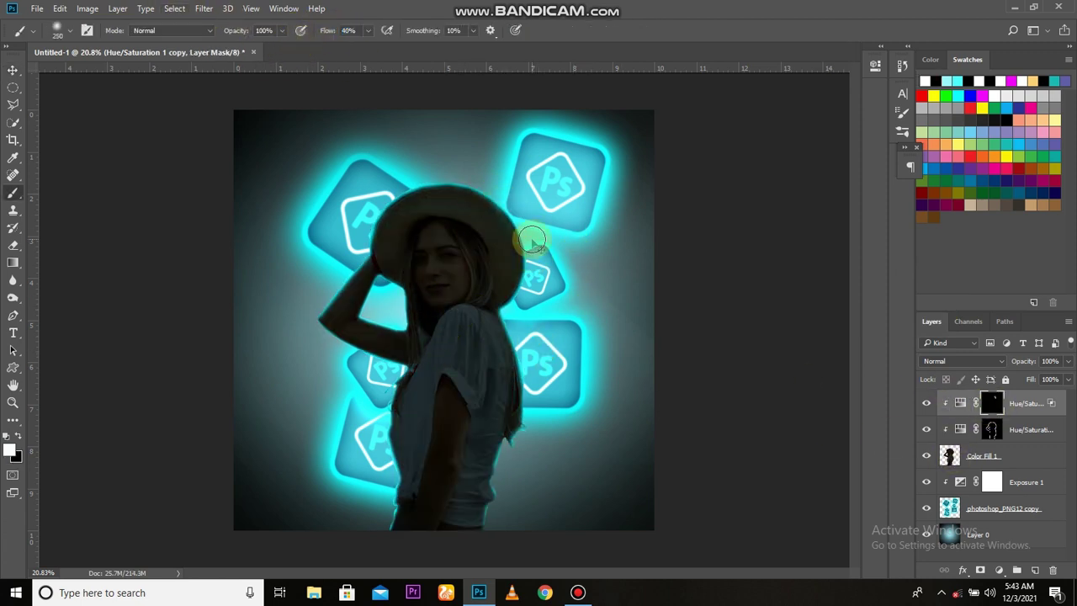
{"action": "scroll", "coordinate": [530, 244], "scroll_direction": "up", "scroll_amount": 2}
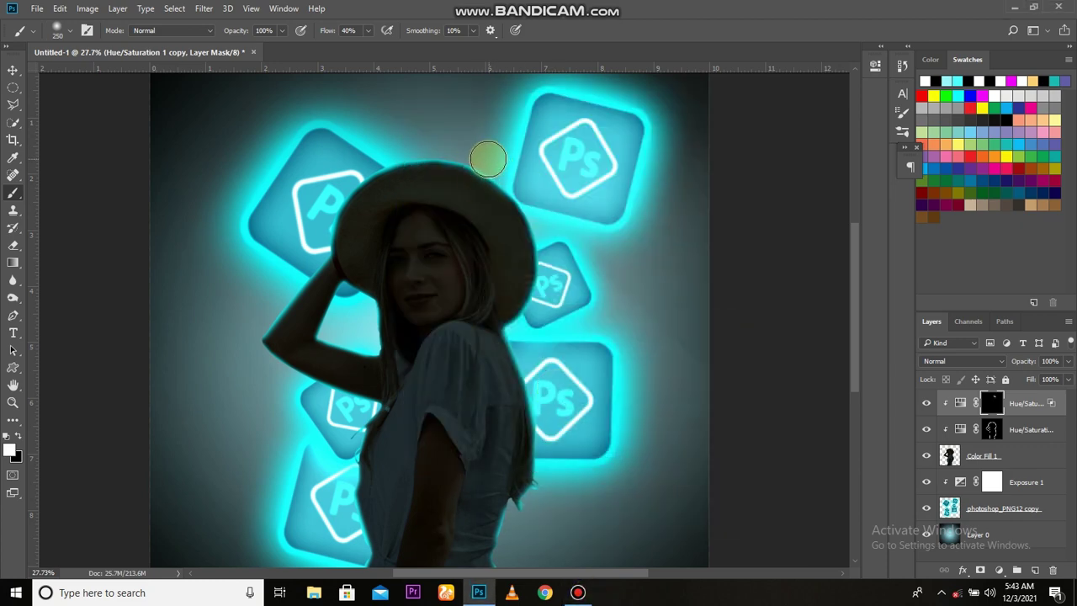
{"action": "left_click_drag", "start_coordinate": [1026, 417], "coordinate": [978, 421]}
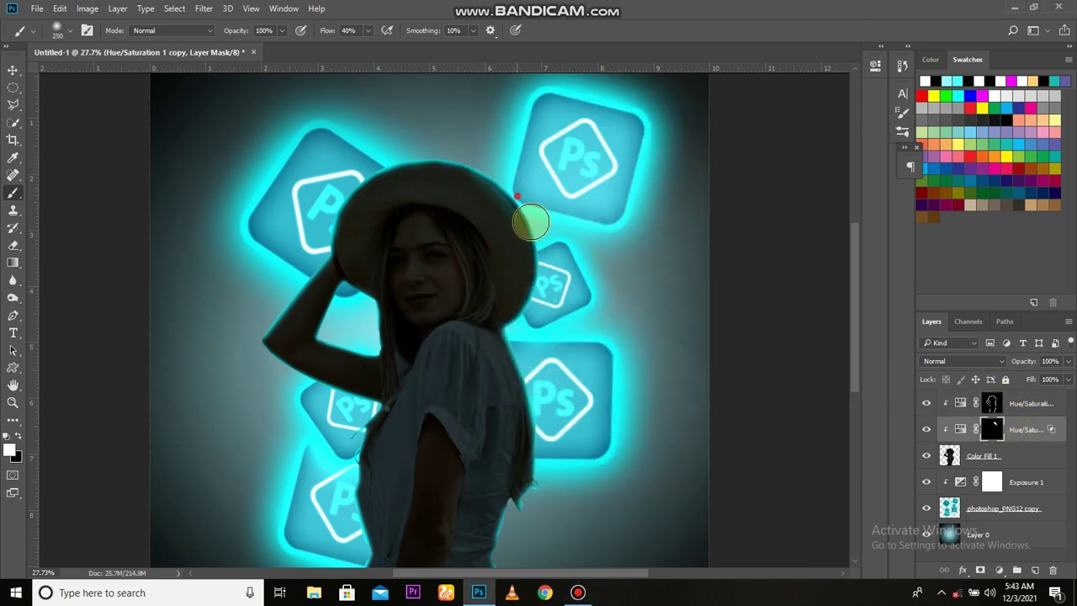
{"action": "key", "text": "bracketright"}
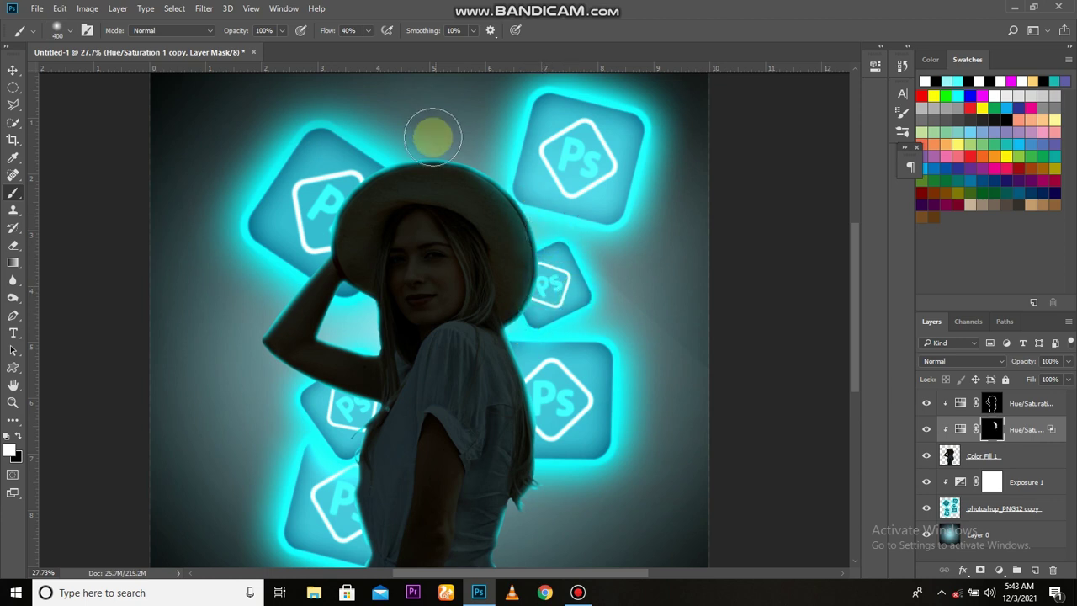
{"action": "key", "text": "bracketright"}
Step: Paint rim glow along the hat's right, top and upper-left edges
{"action": "left_click_drag", "start_coordinate": [509, 160], "coordinate": [551, 217]}
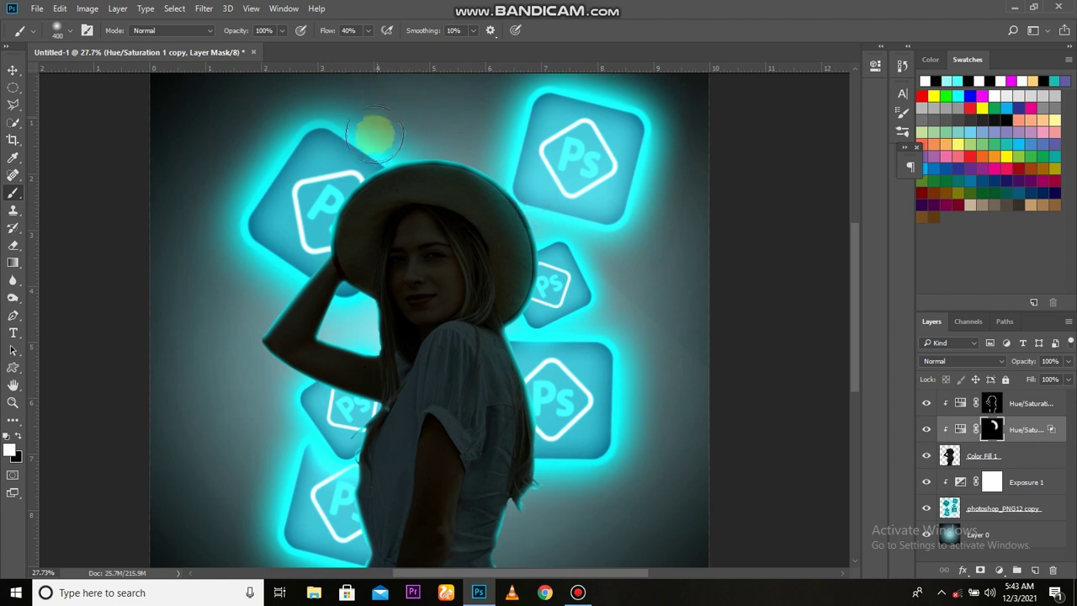
{"action": "left_click_drag", "start_coordinate": [375, 133], "coordinate": [355, 168]}
{"action": "left_click_drag", "start_coordinate": [316, 217], "coordinate": [333, 179]}
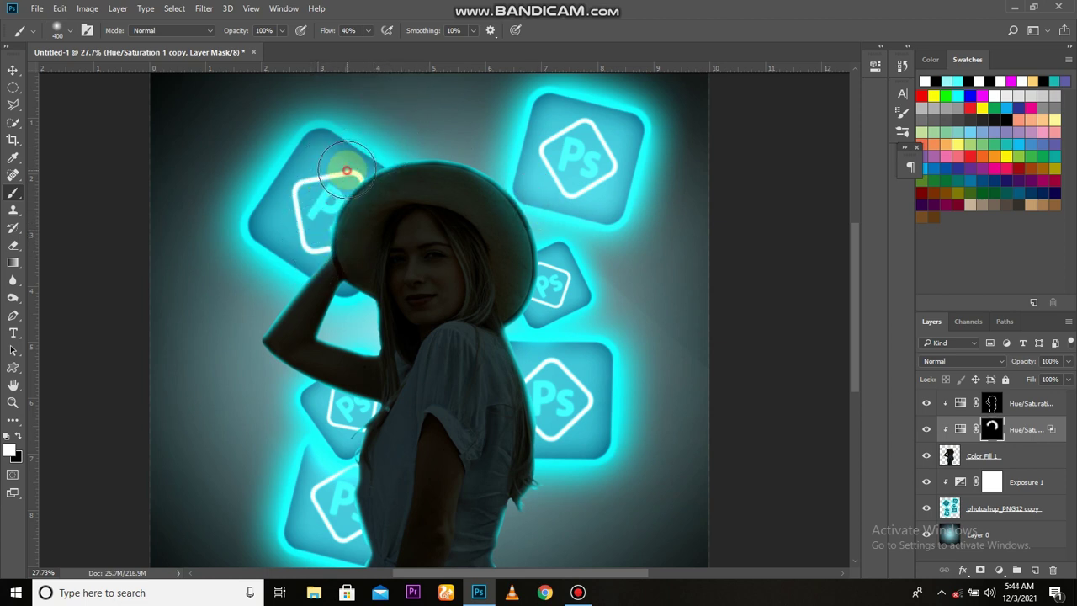
{"action": "left_click", "coordinate": [330, 222]}
{"action": "scroll", "coordinate": [307, 280], "scroll_direction": "up", "scroll_amount": 2}
{"action": "key", "text": "bracketleft"}
{"action": "key", "text": "bracketleft"}
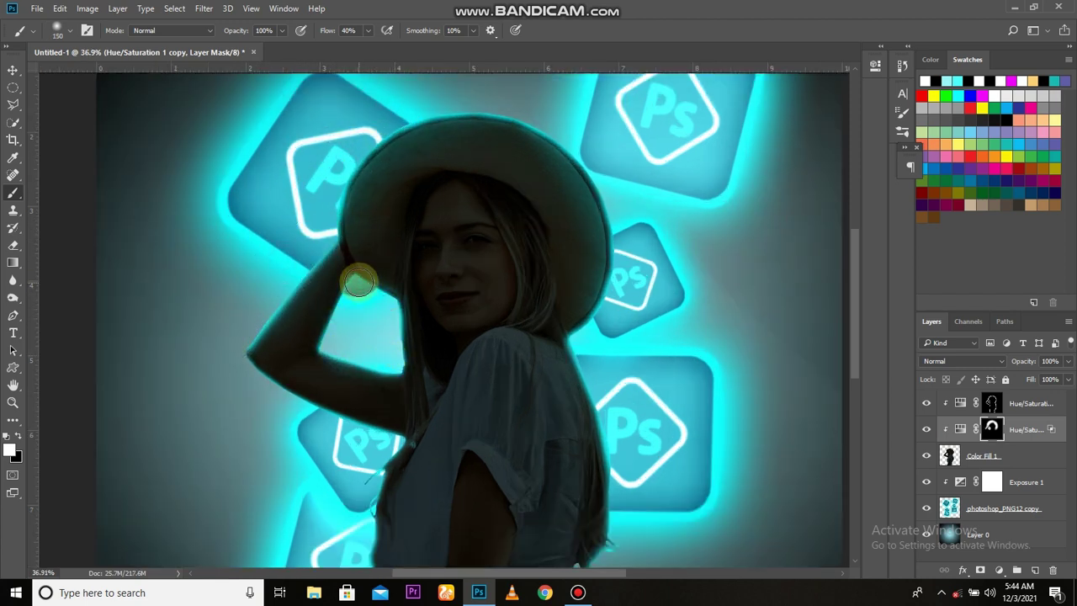
Step: Paint rim glow down the woman's back edge with a size 300 brush
{"action": "left_click", "coordinate": [927, 429]}
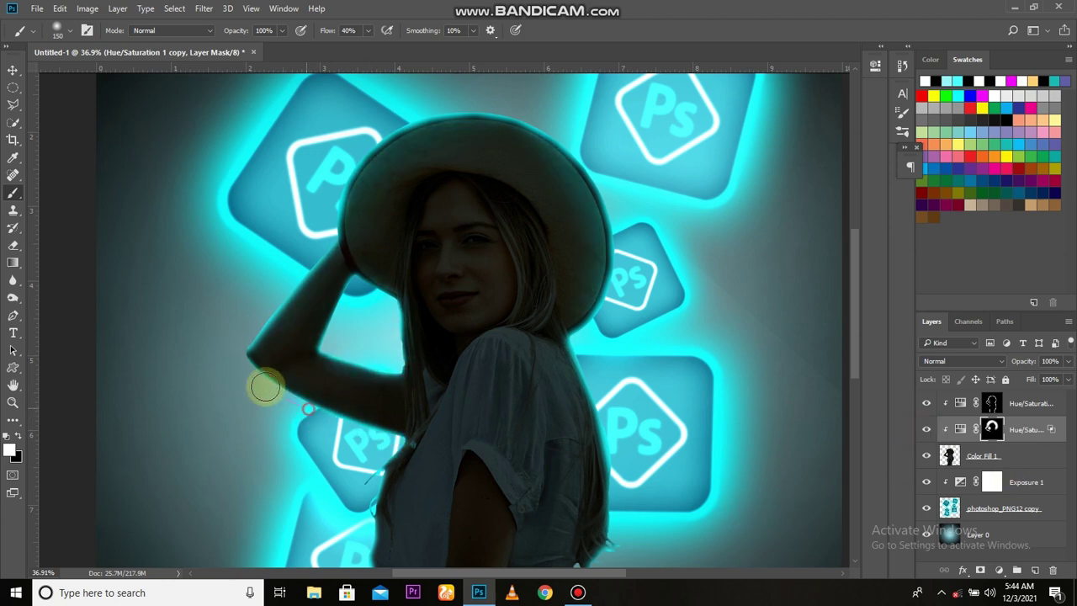
{"action": "scroll", "coordinate": [383, 463], "scroll_direction": "up", "scroll_amount": 1}
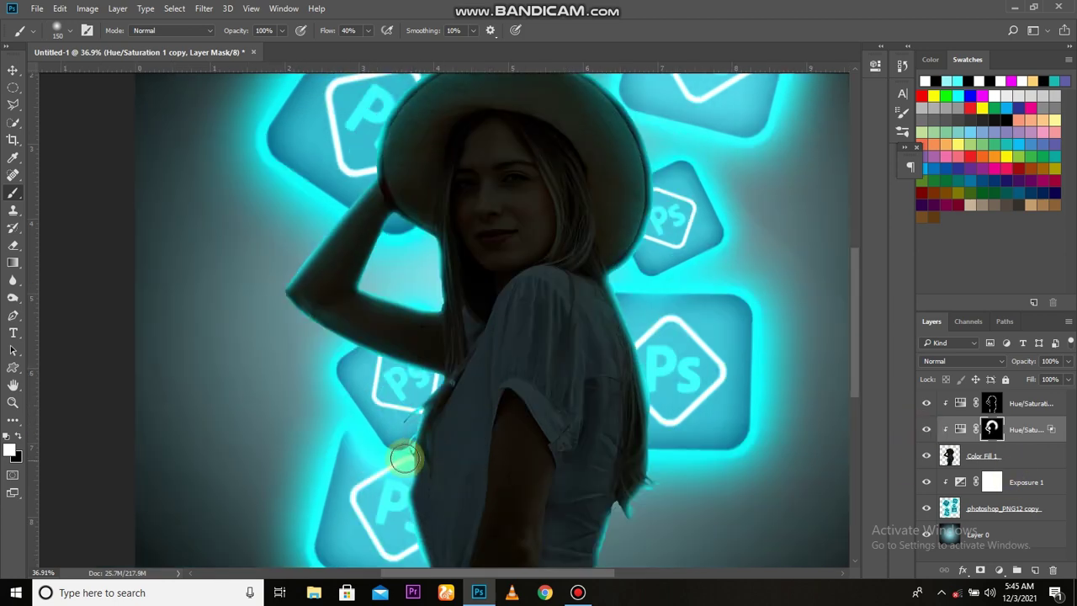
{"action": "scroll", "coordinate": [385, 454], "scroll_direction": "down", "scroll_amount": 3}
{"action": "key", "text": "bracketright"}
{"action": "key", "text": "bracketright"}
{"action": "key", "text": "bracketright"}
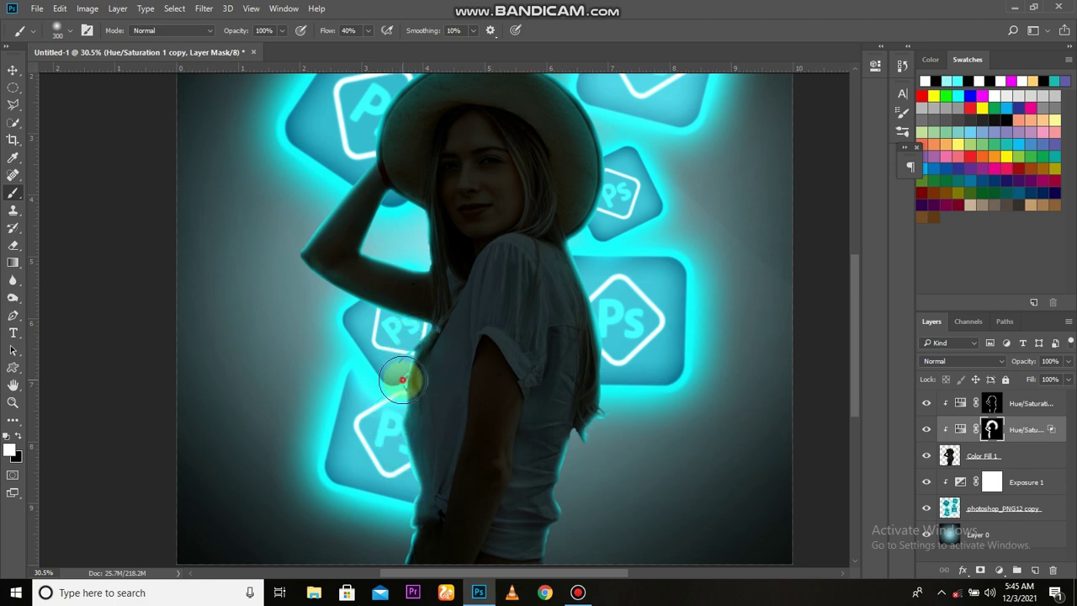
{"action": "scroll", "coordinate": [408, 387], "scroll_direction": "down", "scroll_amount": 1}
{"action": "scroll", "coordinate": [420, 444], "scroll_direction": "down", "scroll_amount": 1}
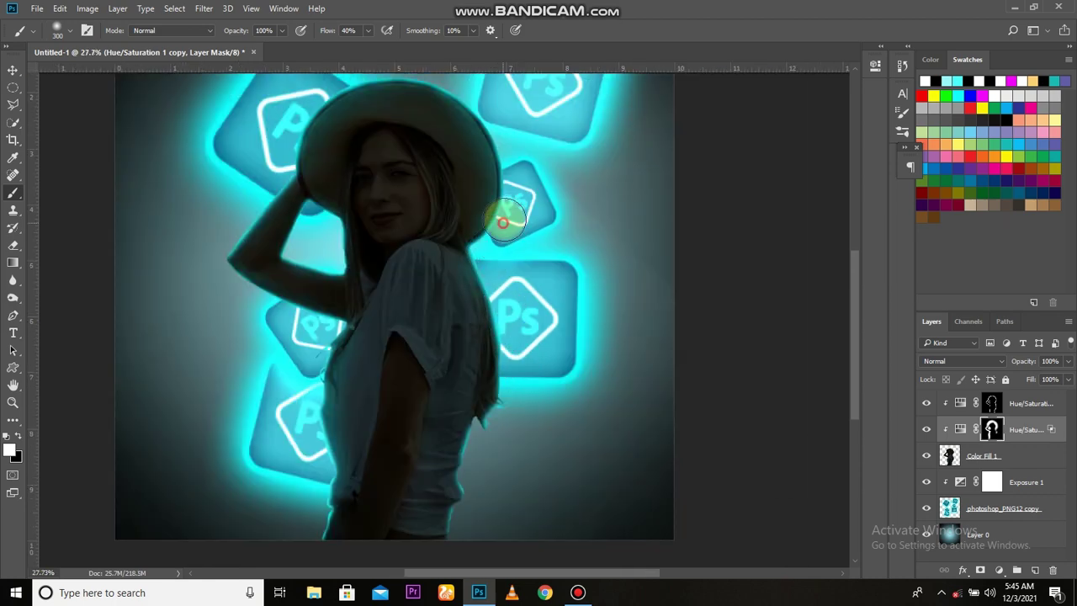
{"action": "left_click_drag", "start_coordinate": [500, 299], "coordinate": [523, 385]}
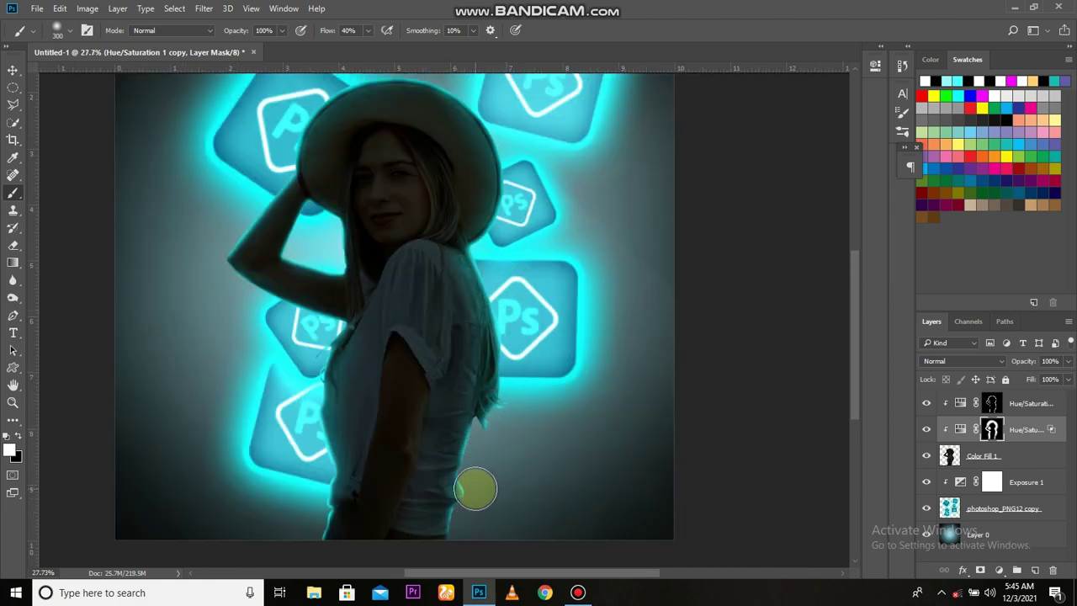
{"action": "scroll", "coordinate": [523, 385], "scroll_direction": "up", "scroll_amount": 5}
{"action": "mouse_move", "coordinate": [497, 295]}
{"action": "left_mouse_down"}
{"action": "mouse_move", "coordinate": [502, 422]}
{"action": "mouse_move", "coordinate": [524, 413]}
{"action": "left_mouse_up"}
{"action": "scroll", "coordinate": [524, 413], "scroll_direction": "down", "scroll_amount": 3}
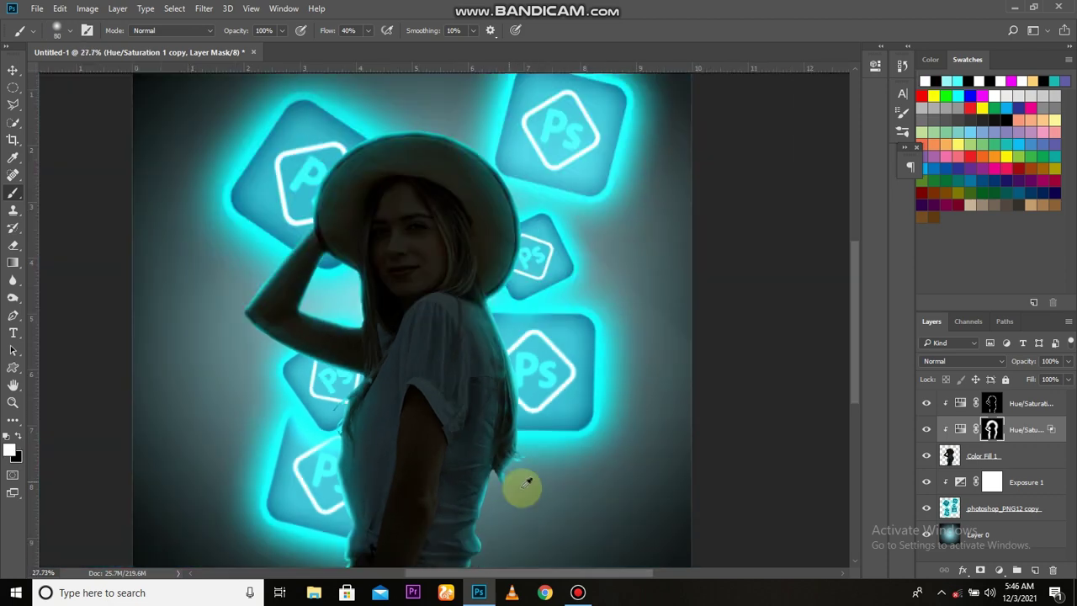
{"action": "scroll", "coordinate": [524, 488], "scroll_direction": "up", "scroll_amount": 1}
Step: Trace a closed Pen path around the bare upper arm below the sleeve
{"action": "left_click", "coordinate": [14, 315]}
{"action": "scroll", "coordinate": [493, 408], "scroll_direction": "up", "scroll_amount": 2}
{"action": "left_click", "coordinate": [467, 454]}
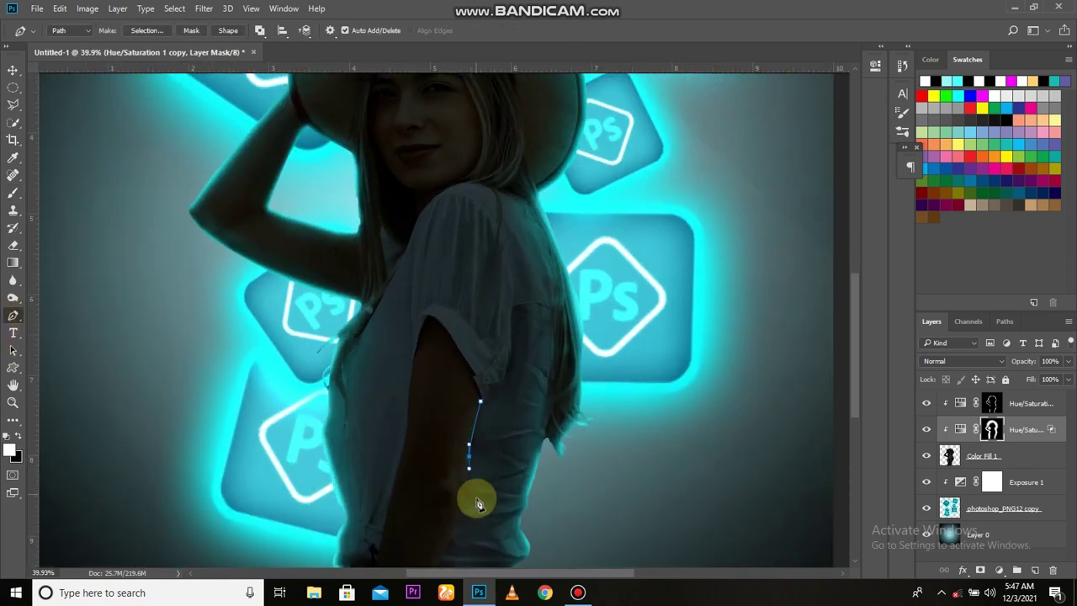
{"action": "scroll", "coordinate": [473, 497], "scroll_direction": "down", "scroll_amount": 1}
{"action": "left_click", "coordinate": [461, 488]}
{"action": "left_click", "coordinate": [410, 488]}
{"action": "left_click", "coordinate": [427, 421]}
{"action": "left_click", "coordinate": [434, 358]}
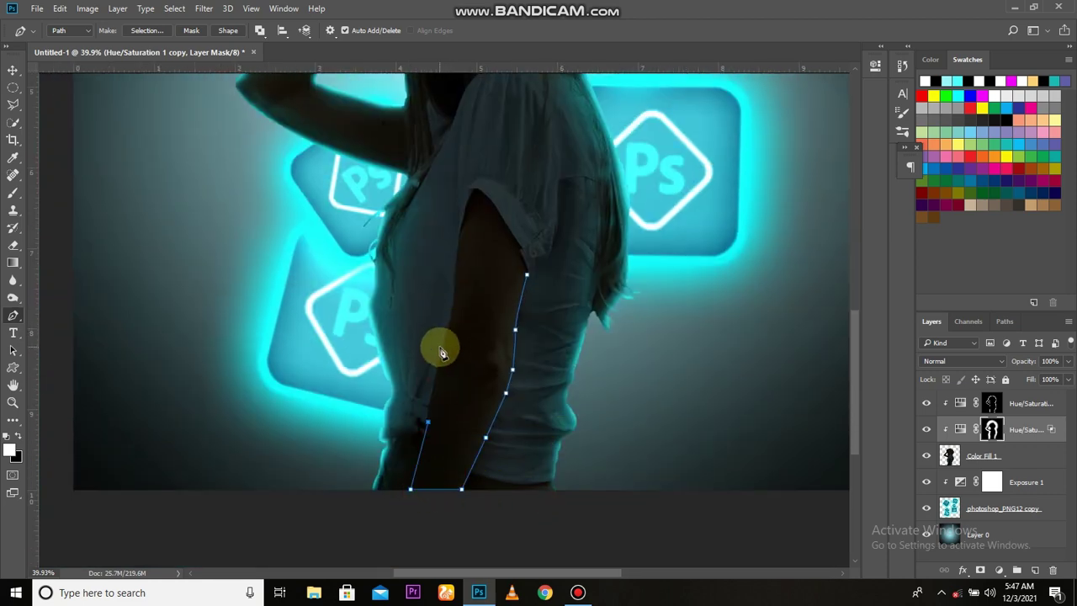
{"action": "left_click", "coordinate": [445, 343]}
{"action": "left_click", "coordinate": [453, 318]}
{"action": "left_click", "coordinate": [455, 294]}
{"action": "left_click", "coordinate": [460, 231]}
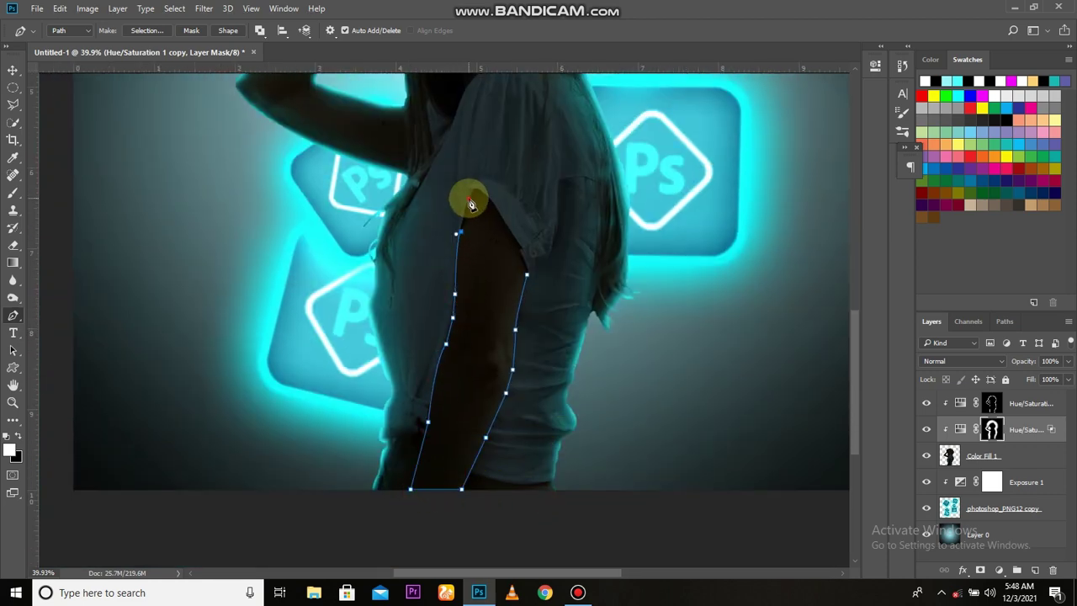
{"action": "left_click", "coordinate": [469, 196]}
{"action": "left_click", "coordinate": [477, 189]}
{"action": "left_click", "coordinate": [497, 210]}
Step: Convert the arm path into a selection with 0 feather
{"action": "right_click", "coordinate": [522, 284]}
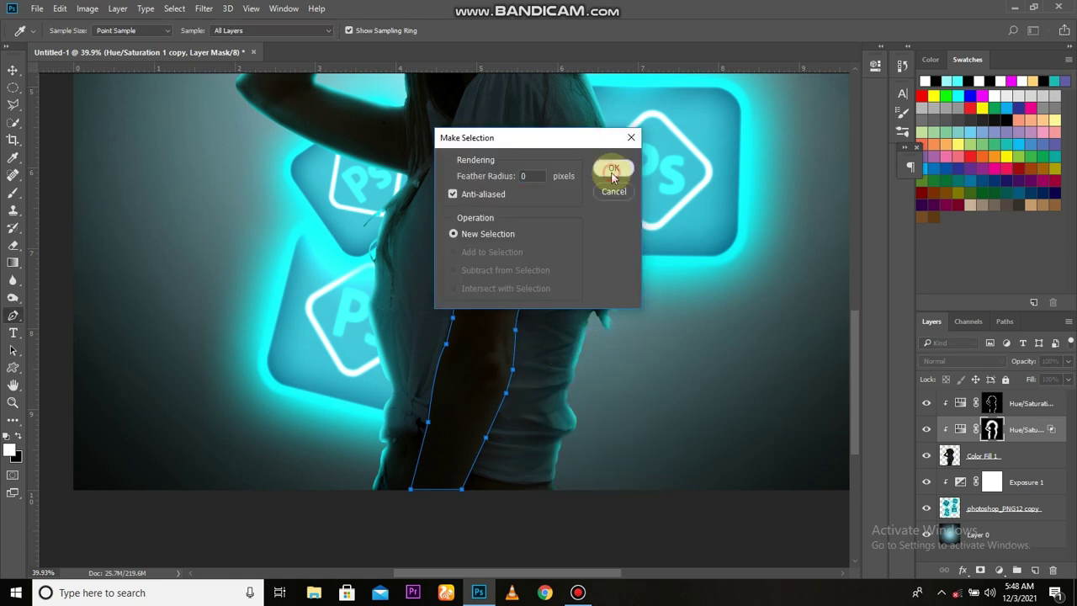
{"action": "left_click", "coordinate": [620, 202]}
{"action": "key", "text": "b"}
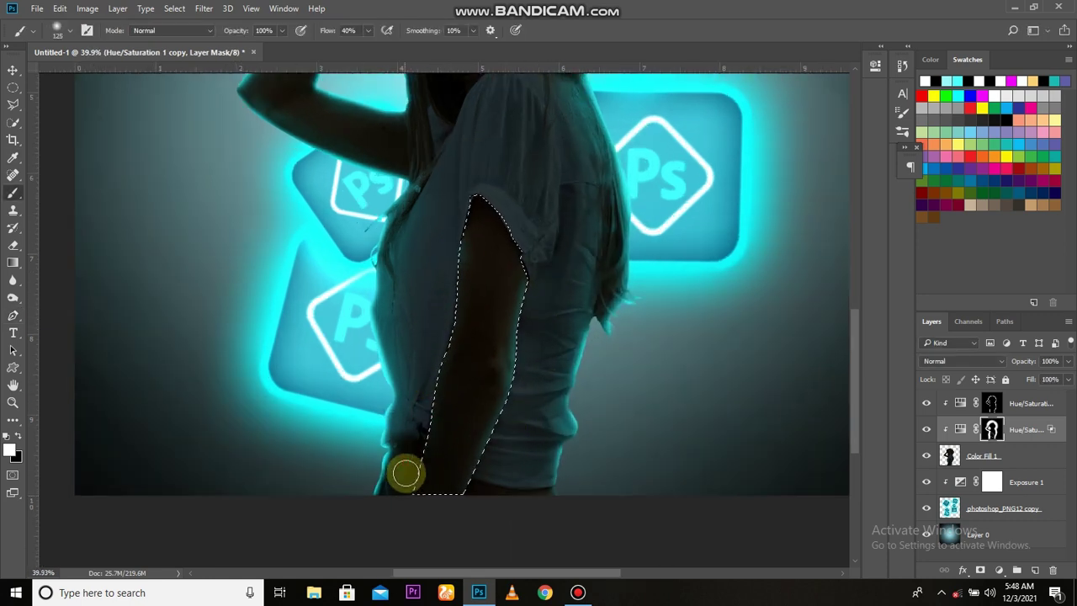
{"action": "key", "text": "ctrl+d"}
{"action": "scroll", "coordinate": [567, 375], "scroll_direction": "down", "scroll_amount": 3}
{"action": "scroll", "coordinate": [513, 482], "scroll_direction": "up", "scroll_amount": 4}
{"action": "left_click_drag", "start_coordinate": [513, 482], "coordinate": [481, 431]}
{"action": "scroll", "coordinate": [496, 429], "scroll_direction": "up", "scroll_amount": 2}
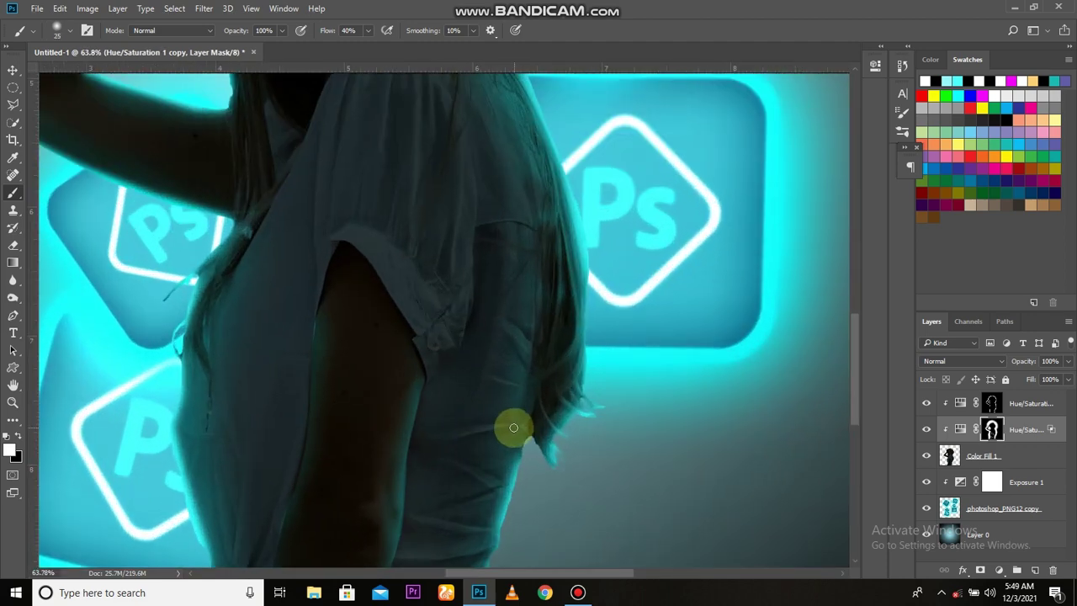
{"action": "scroll", "coordinate": [483, 435], "scroll_direction": "up", "scroll_amount": 2}
{"action": "key", "text": "shift+1"}
{"action": "key", "text": "shift+9"}
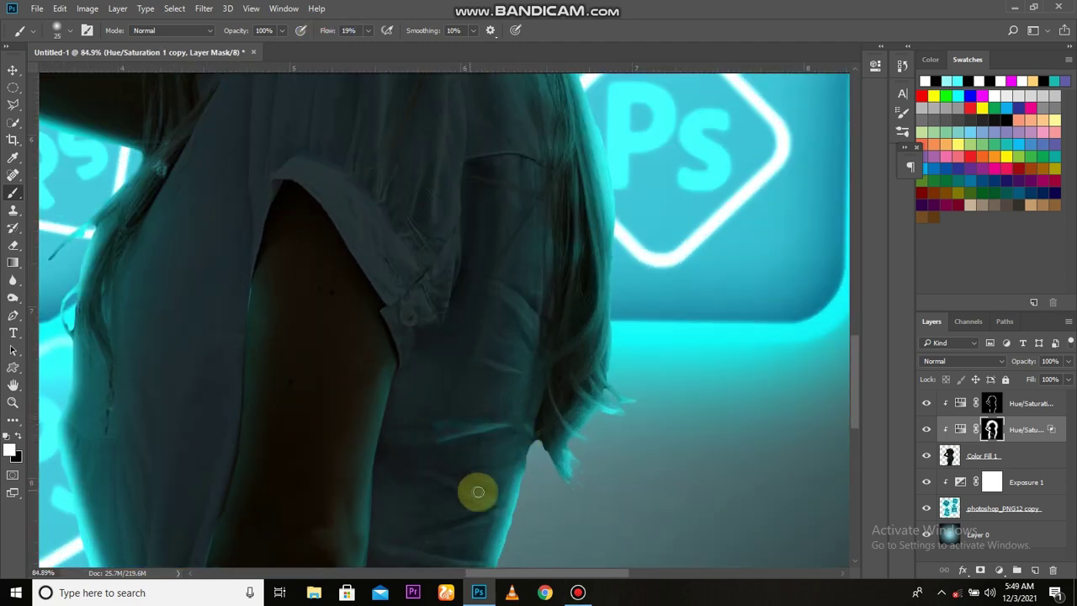
{"action": "scroll", "coordinate": [589, 408], "scroll_direction": "down", "scroll_amount": 1}
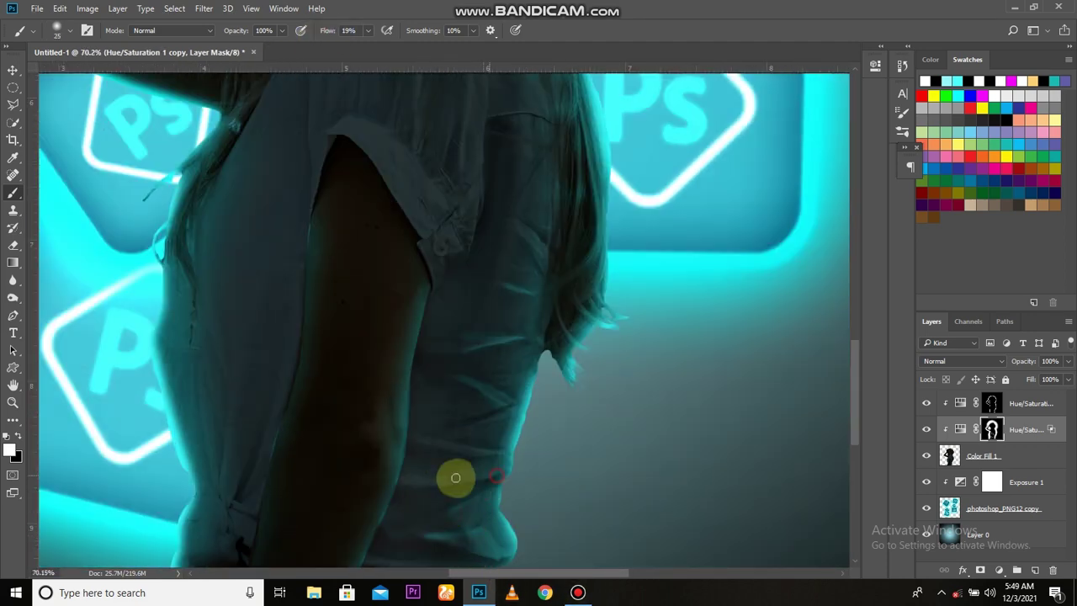
{"action": "scroll", "coordinate": [522, 458], "scroll_direction": "down", "scroll_amount": 1}
{"action": "scroll", "coordinate": [505, 471], "scroll_direction": "up", "scroll_amount": 1}
{"action": "scroll", "coordinate": [568, 455], "scroll_direction": "up", "scroll_amount": 1}
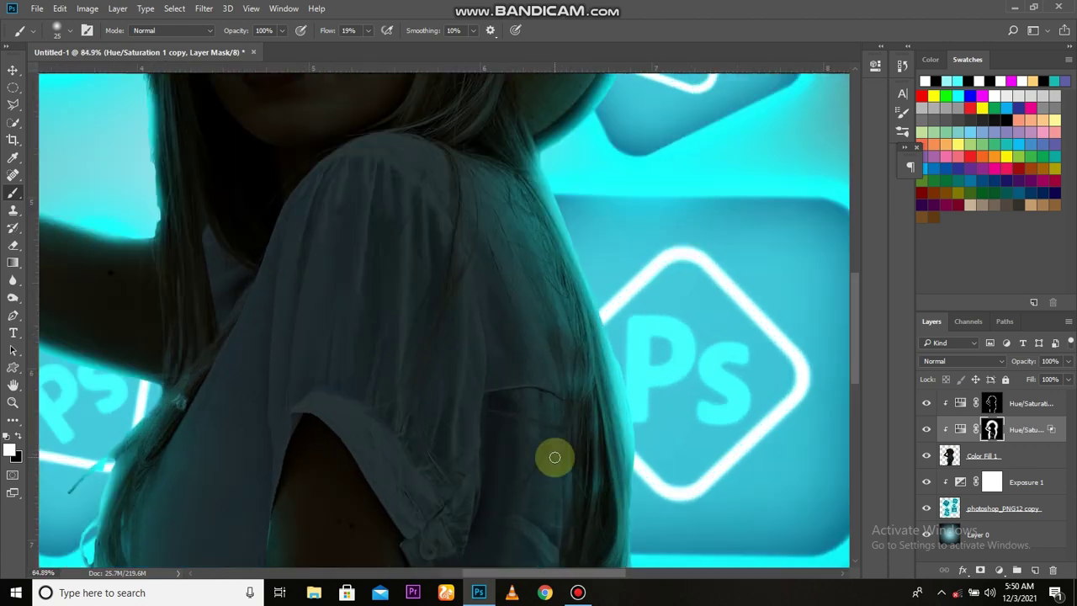
{"action": "scroll", "coordinate": [539, 421], "scroll_direction": "up", "scroll_amount": 1}
{"action": "scroll", "coordinate": [577, 488], "scroll_direction": "up", "scroll_amount": 1}
{"action": "key", "text": "bracketleft"}
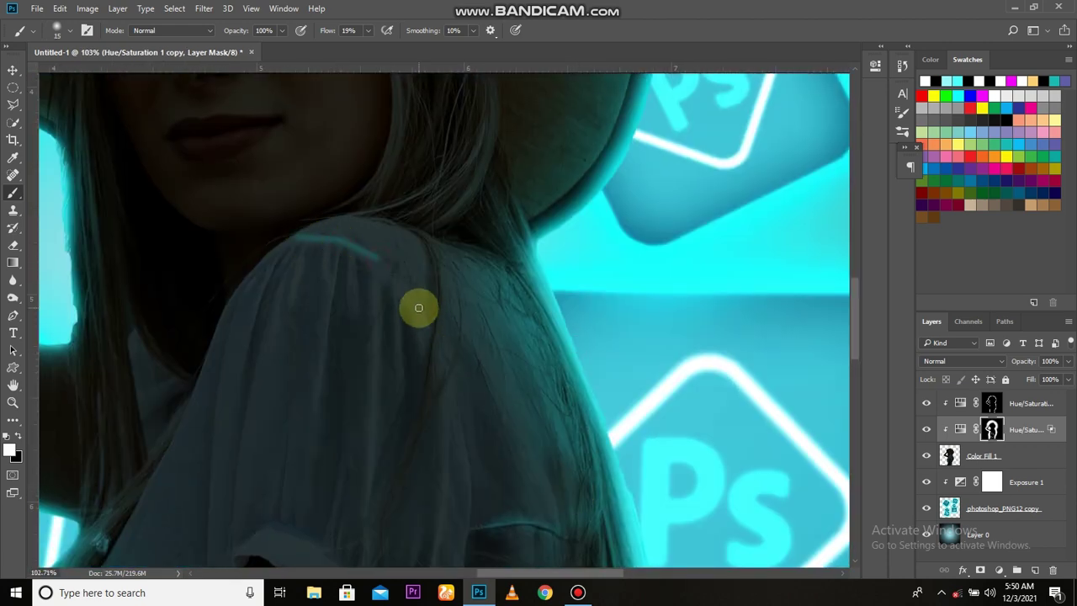
{"action": "scroll", "coordinate": [497, 454], "scroll_direction": "down", "scroll_amount": 1}
{"action": "scroll", "coordinate": [471, 382], "scroll_direction": "down", "scroll_amount": 1}
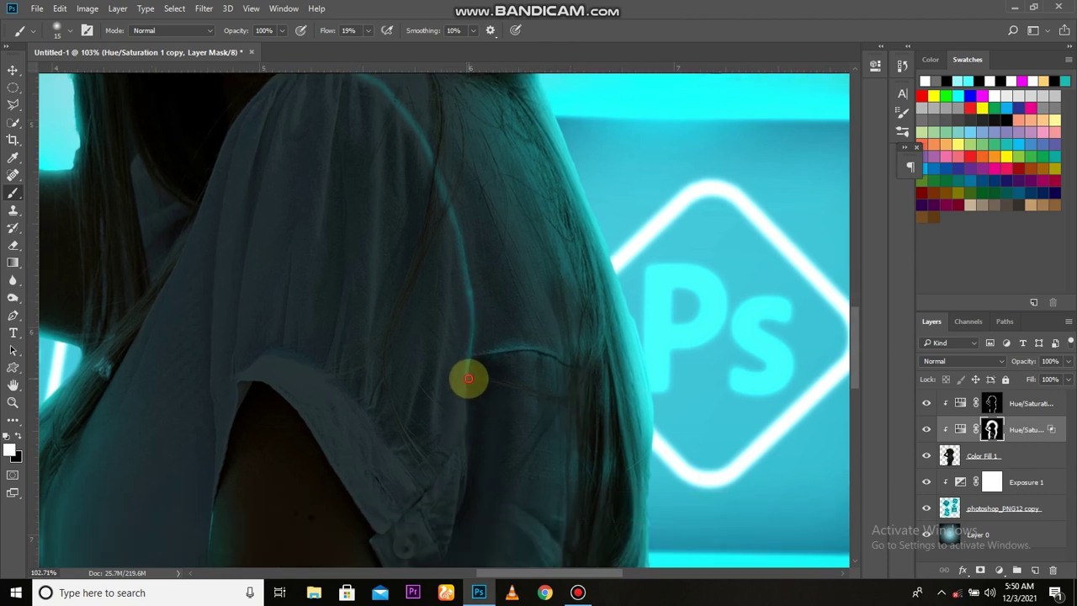
{"action": "scroll", "coordinate": [589, 471], "scroll_direction": "down", "scroll_amount": 1}
{"action": "scroll", "coordinate": [473, 511], "scroll_direction": "up", "scroll_amount": 1}
{"action": "scroll", "coordinate": [526, 430], "scroll_direction": "down", "scroll_amount": 1}
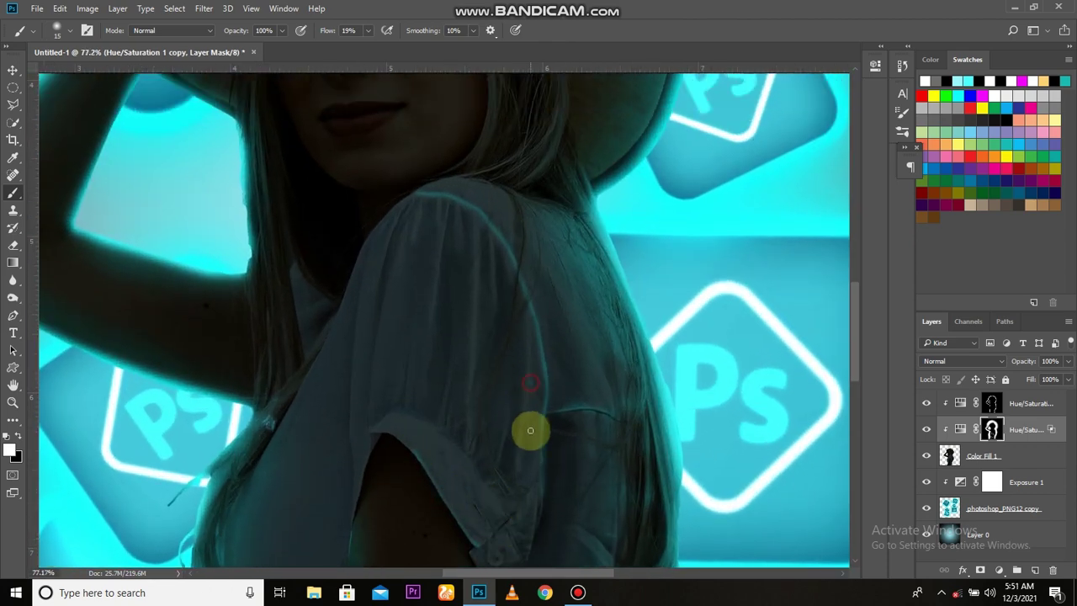
{"action": "scroll", "coordinate": [596, 455], "scroll_direction": "down", "scroll_amount": 6}
{"action": "scroll", "coordinate": [504, 373], "scroll_direction": "up", "scroll_amount": 5}
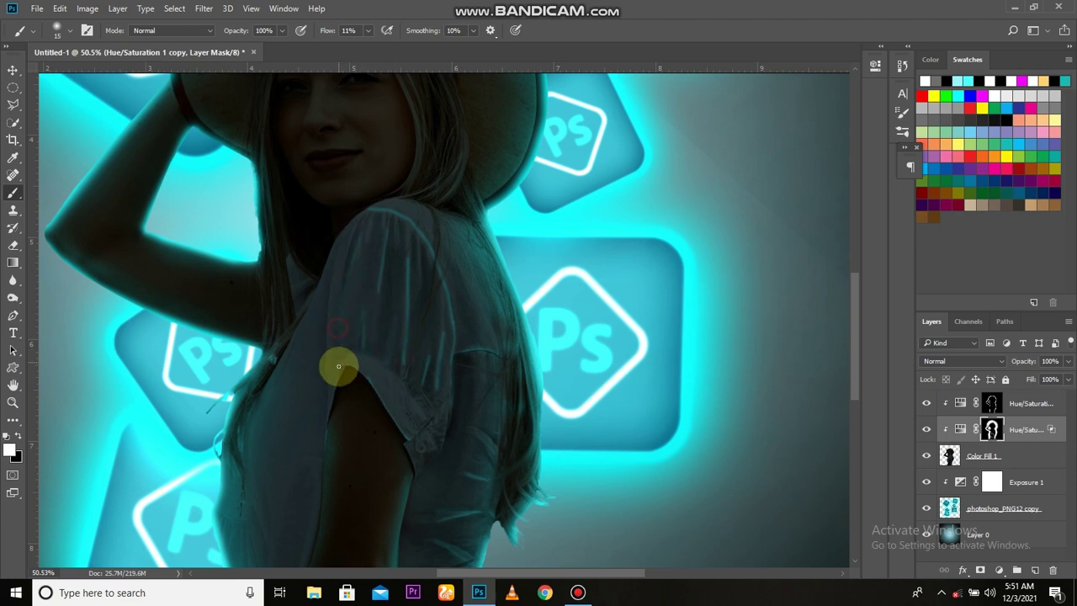
{"action": "scroll", "coordinate": [313, 336], "scroll_direction": "up", "scroll_amount": 3}
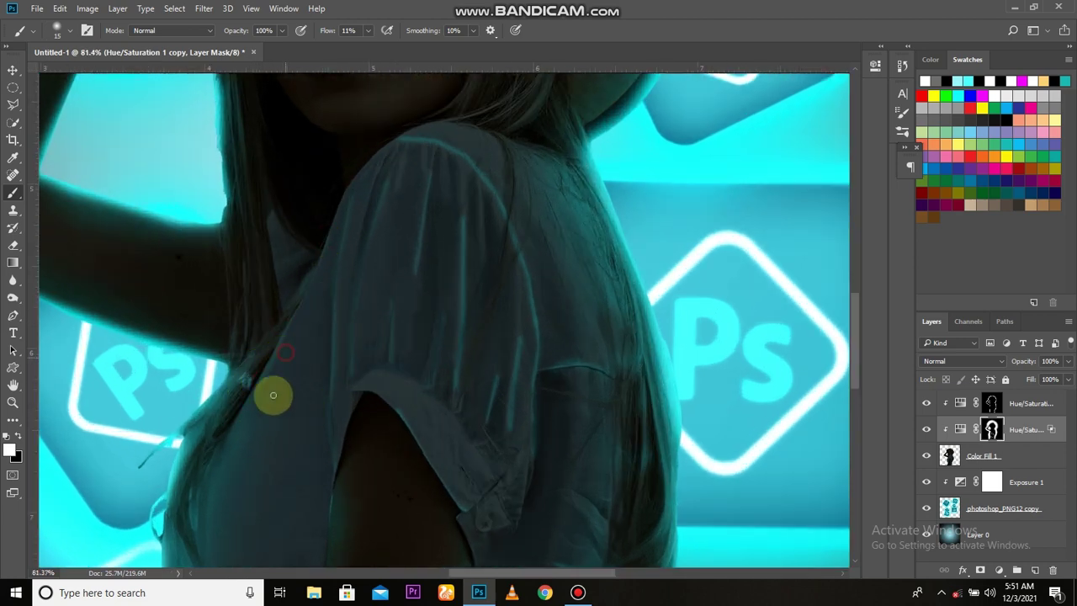
{"action": "scroll", "coordinate": [308, 295], "scroll_direction": "down", "scroll_amount": 1}
{"action": "left_click_drag", "start_coordinate": [443, 301], "coordinate": [445, 477]}
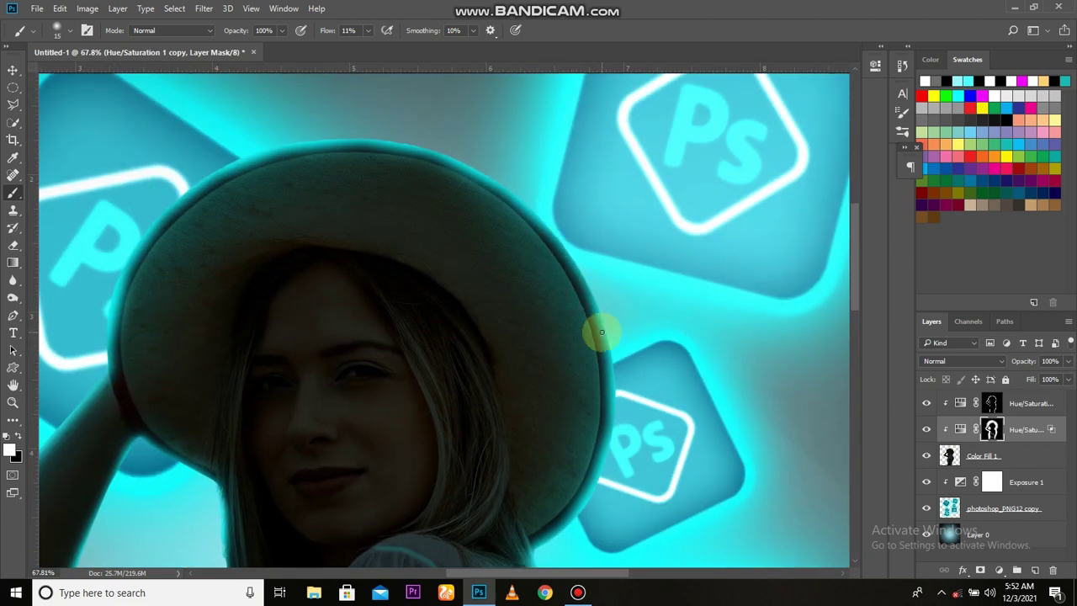
Step: Lower the brush flow to 9% at brush size 200
{"action": "scroll", "coordinate": [440, 430], "scroll_direction": "up", "scroll_amount": 1}
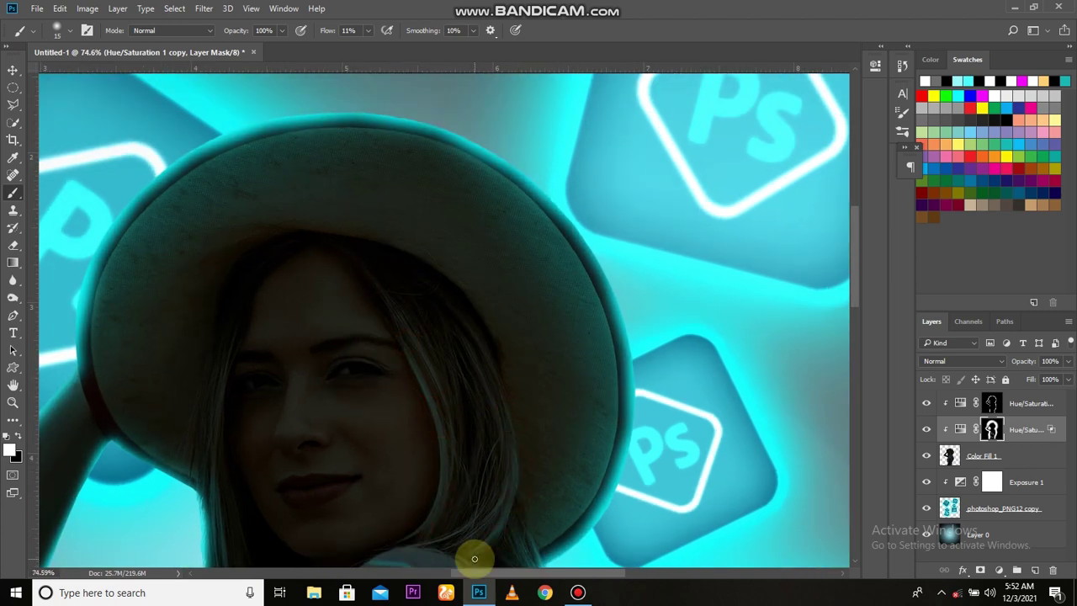
{"action": "scroll", "coordinate": [488, 471], "scroll_direction": "down", "scroll_amount": 1}
{"action": "scroll", "coordinate": [322, 459], "scroll_direction": "up", "scroll_amount": 2}
{"action": "scroll", "coordinate": [309, 475], "scroll_direction": "down", "scroll_amount": 1}
{"action": "scroll", "coordinate": [305, 471], "scroll_direction": "down", "scroll_amount": 2}
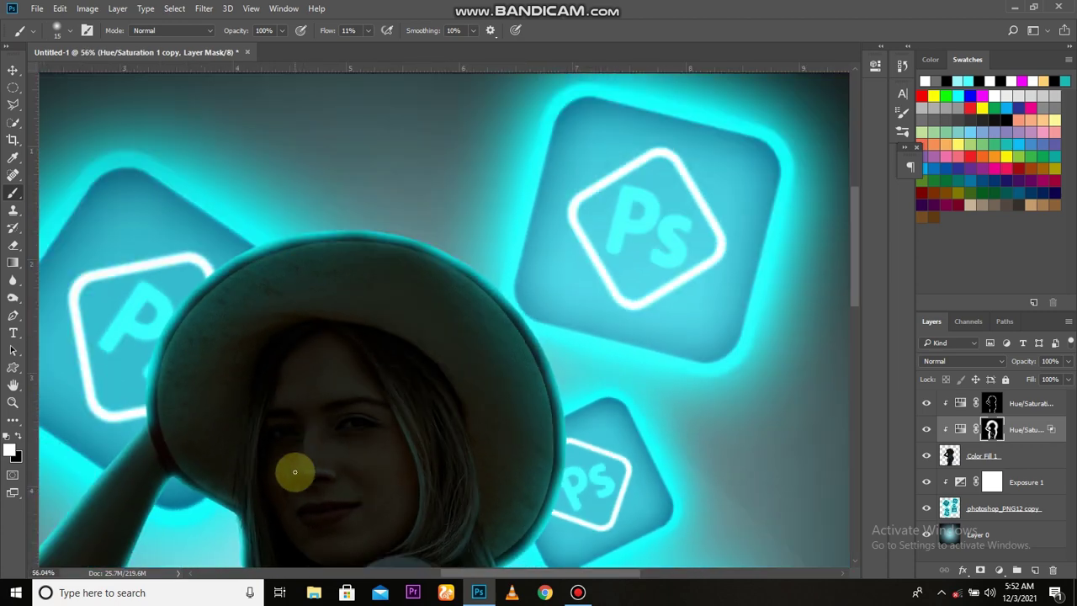
{"action": "scroll", "coordinate": [432, 289], "scroll_direction": "down", "scroll_amount": 1}
{"action": "scroll", "coordinate": [451, 288], "scroll_direction": "up", "scroll_amount": 2}
{"action": "scroll", "coordinate": [407, 273], "scroll_direction": "up", "scroll_amount": 1}
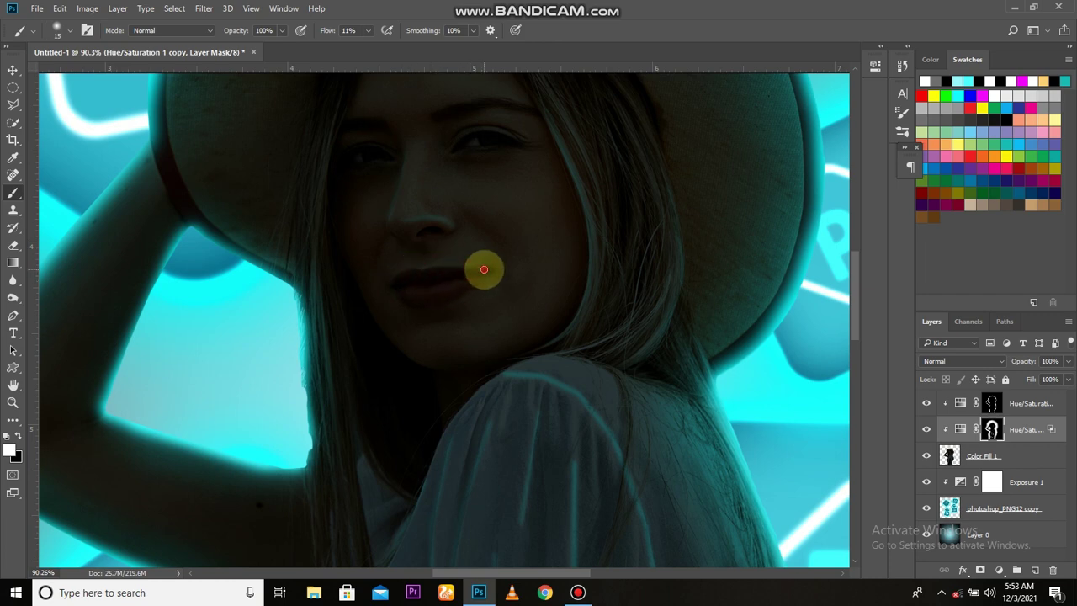
{"action": "scroll", "coordinate": [454, 303], "scroll_direction": "down", "scroll_amount": 1}
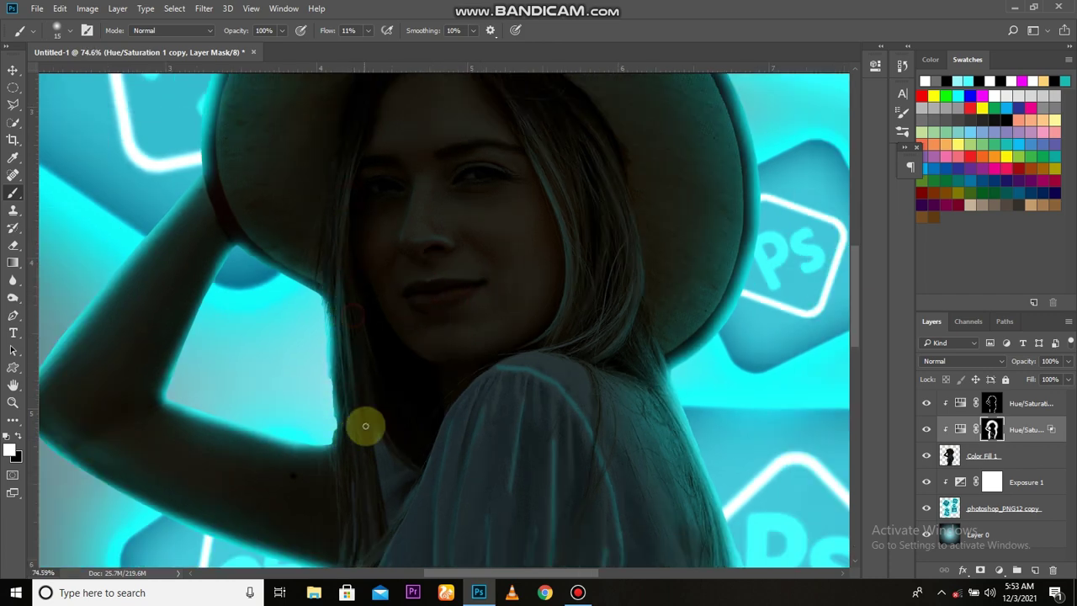
{"action": "scroll", "coordinate": [362, 416], "scroll_direction": "down", "scroll_amount": 2}
{"action": "scroll", "coordinate": [413, 367], "scroll_direction": "up", "scroll_amount": 4}
{"action": "scroll", "coordinate": [469, 382], "scroll_direction": "right", "scroll_amount": 1}
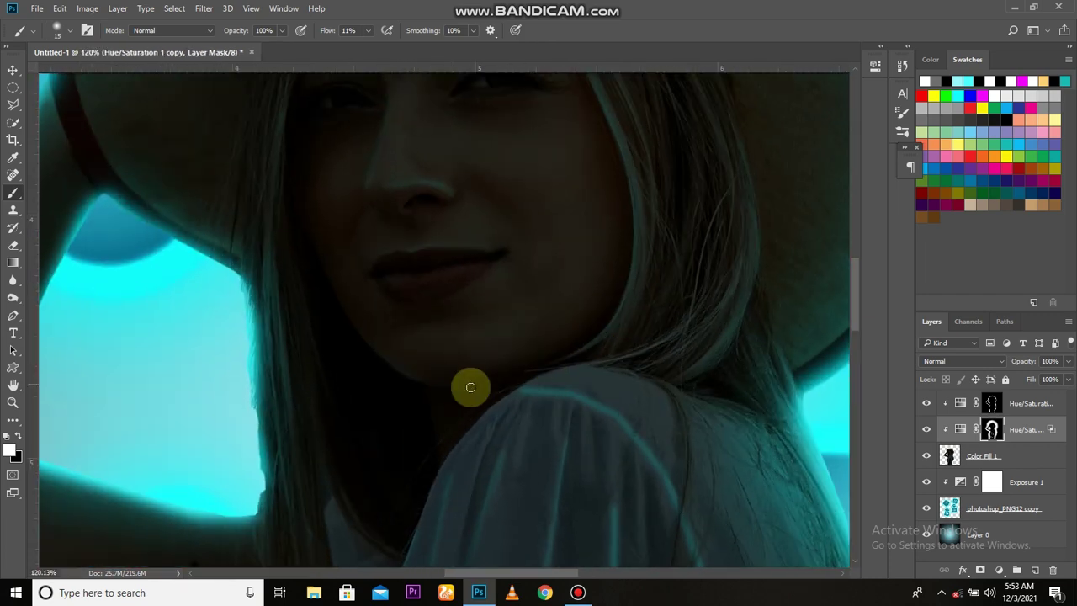
{"action": "scroll", "coordinate": [421, 252], "scroll_direction": "down", "scroll_amount": 2}
{"action": "scroll", "coordinate": [408, 505], "scroll_direction": "down", "scroll_amount": 2}
{"action": "scroll", "coordinate": [363, 478], "scroll_direction": "up", "scroll_amount": 3}
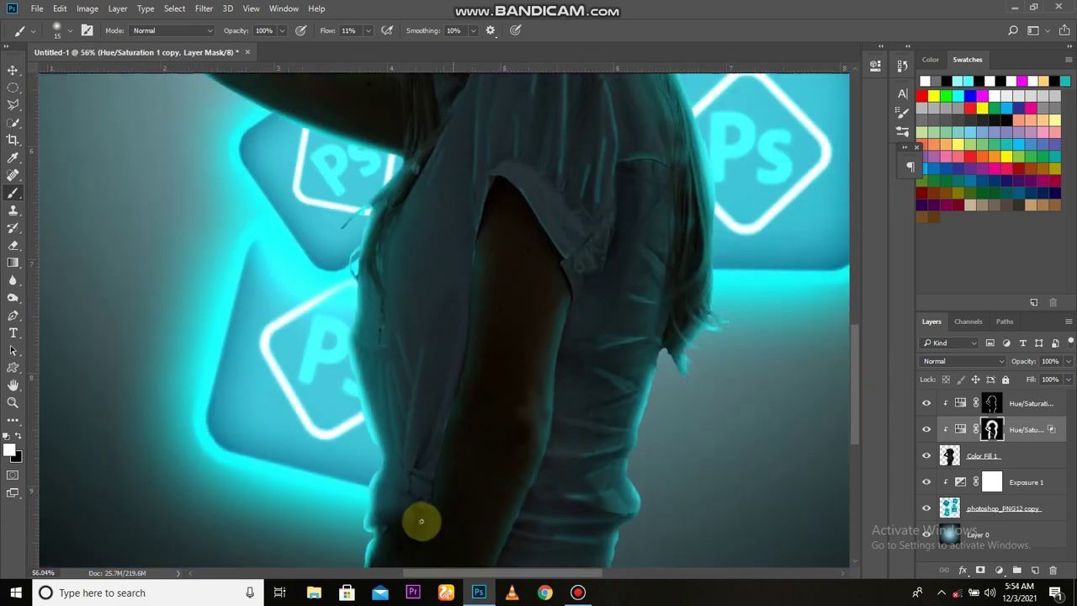
{"action": "scroll", "coordinate": [395, 488], "scroll_direction": "down", "scroll_amount": 2}
{"action": "scroll", "coordinate": [440, 450], "scroll_direction": "up", "scroll_amount": 2}
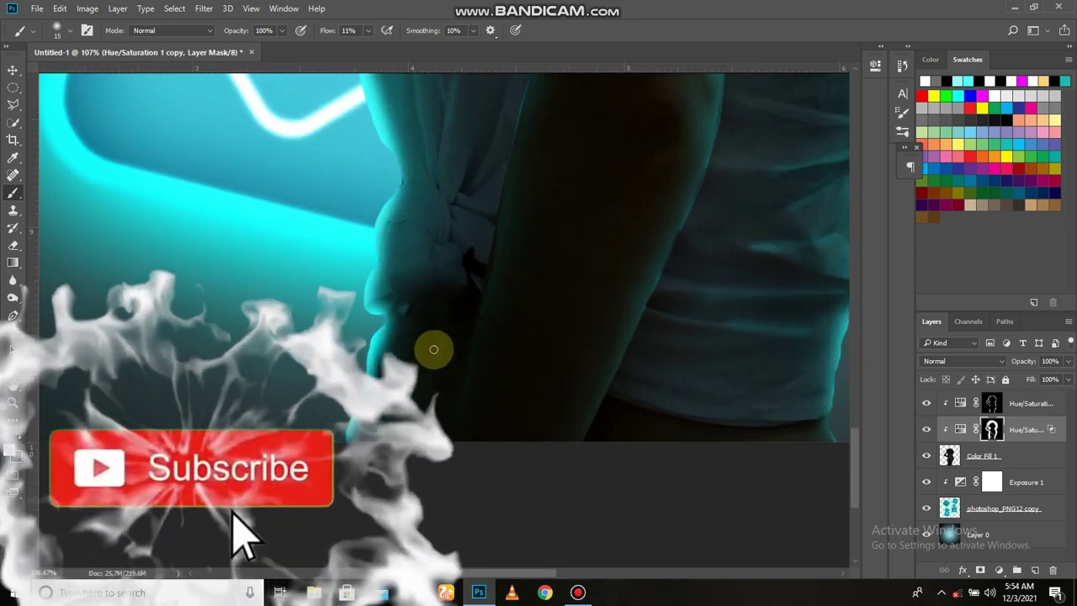
{"action": "scroll", "coordinate": [505, 336], "scroll_direction": "down", "scroll_amount": 5}
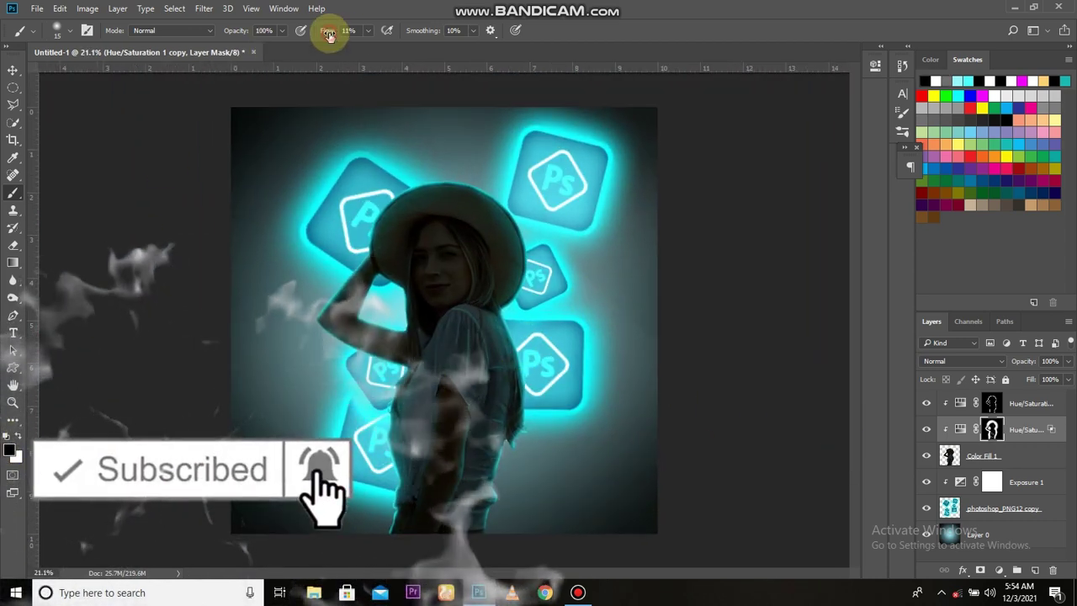
{"action": "left_click_drag", "start_coordinate": [330, 30], "coordinate": [324, 30]}
Step: Target the mask of the top Hue/Saturation adjustment layer
{"action": "scroll", "coordinate": [448, 329], "scroll_direction": "up", "scroll_amount": 2}
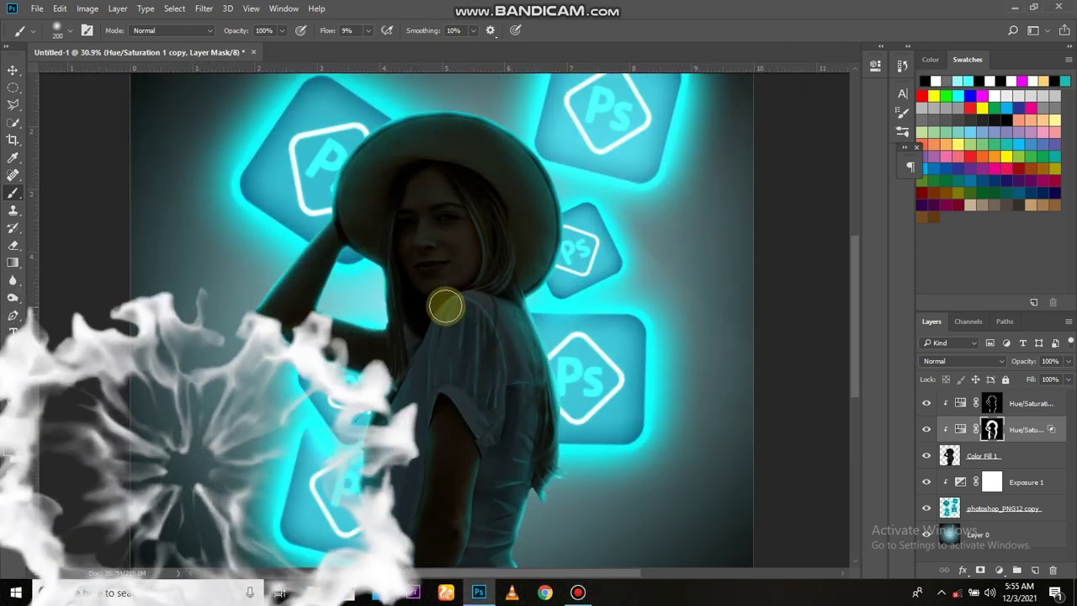
{"action": "scroll", "coordinate": [499, 389], "scroll_direction": "down", "scroll_amount": 2}
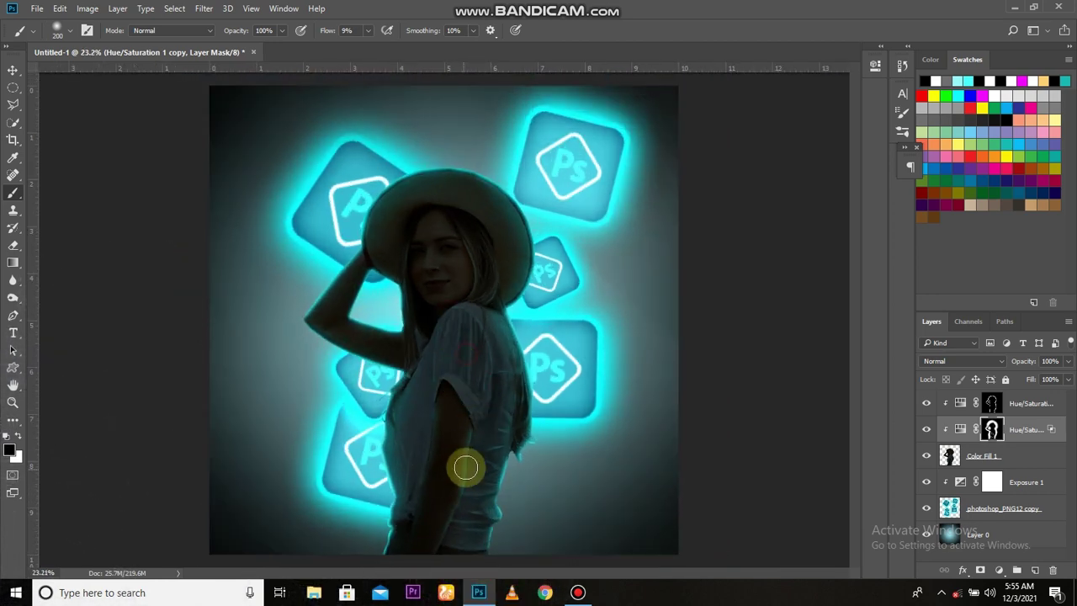
{"action": "left_click", "coordinate": [989, 403]}
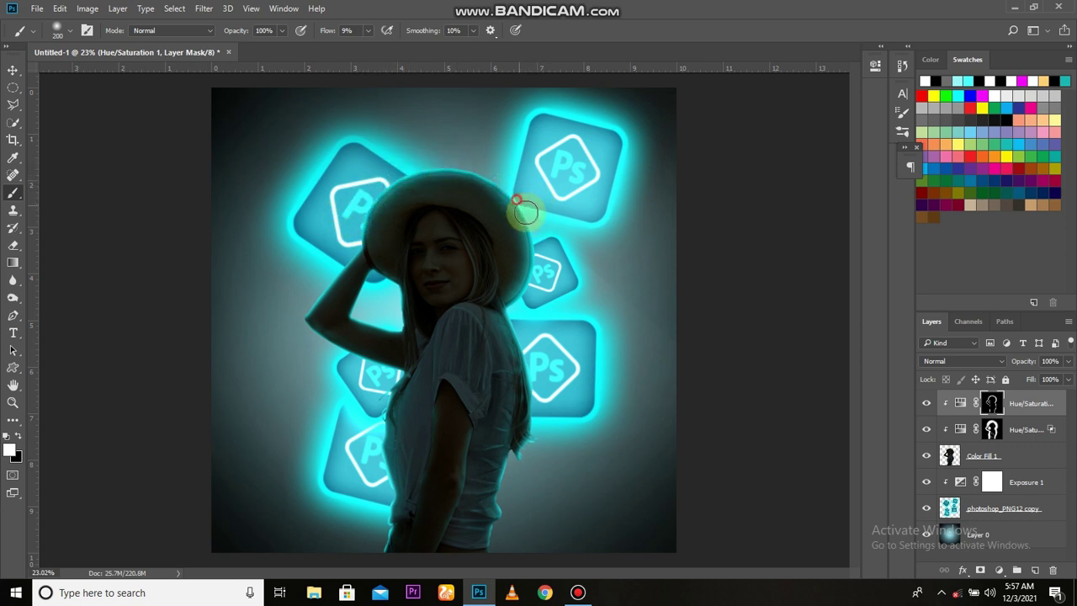
Step: Switch to black and paint the Levels mask over the face at 77% flow
{"action": "key", "text": "x"}
{"action": "left_click", "coordinate": [504, 227]}
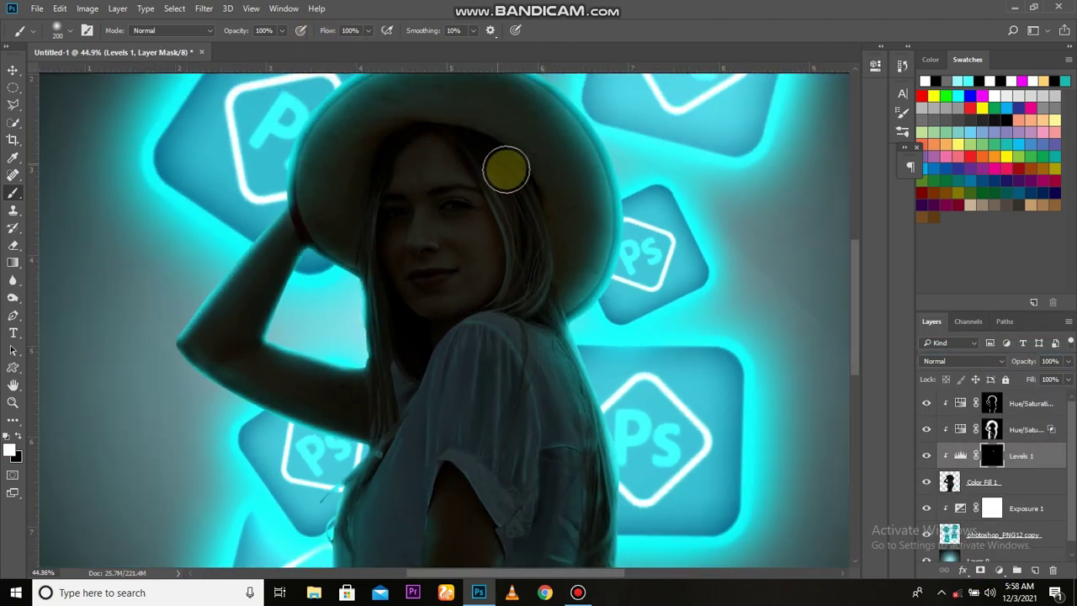
{"action": "key", "text": "shift+7"}
{"action": "key", "text": "shift+7"}
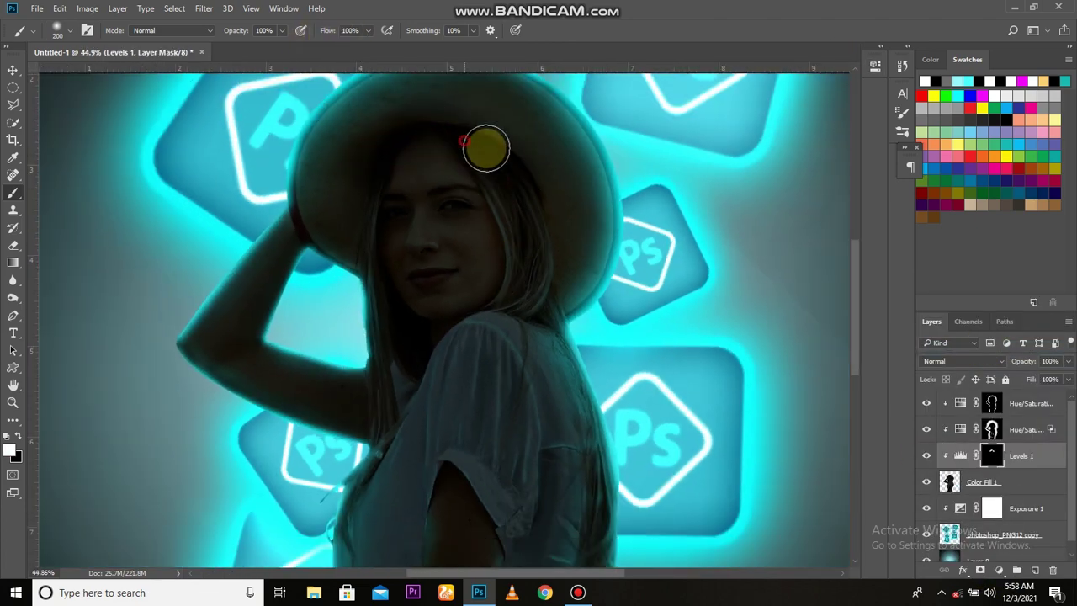
{"action": "left_click_drag", "start_coordinate": [324, 113], "coordinate": [535, 256]}
Step: Paint the Levels mask around the head, shoulder and sleeve with a size 70 brush, then enlarge it to 125
{"action": "key", "text": "bracketleft"}
{"action": "key", "text": "bracketleft"}
{"action": "key", "text": "bracketleft"}
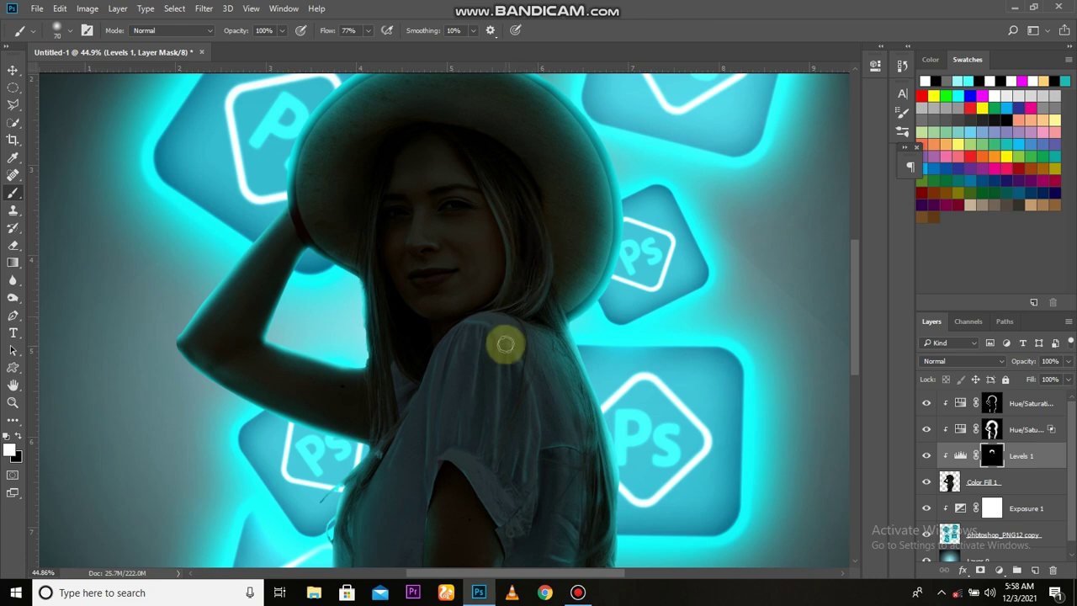
{"action": "left_click_drag", "start_coordinate": [505, 344], "coordinate": [351, 90]}
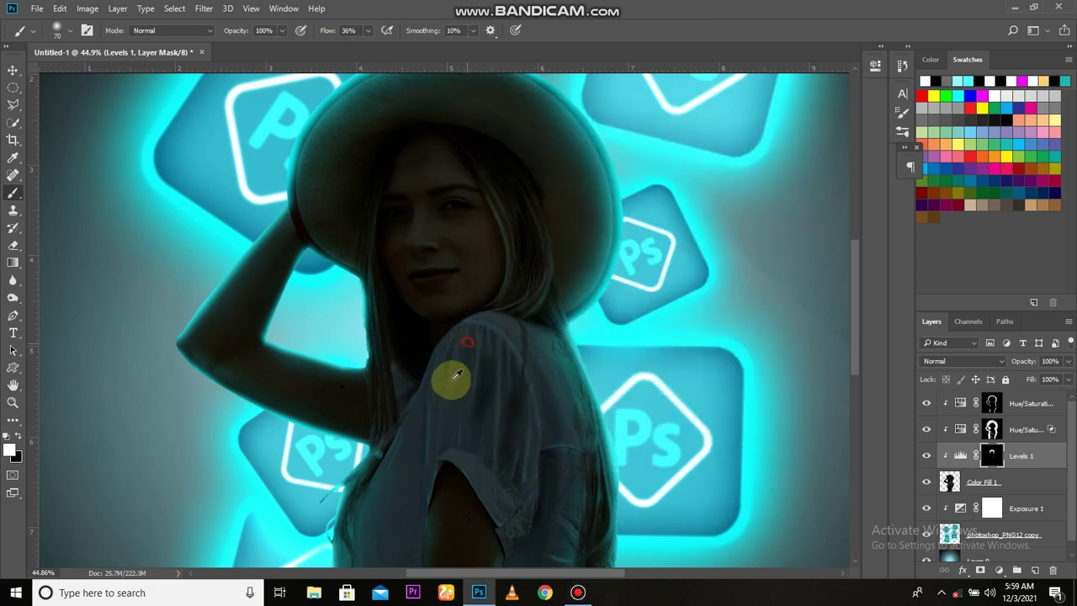
{"action": "left_click_drag", "start_coordinate": [450, 378], "coordinate": [507, 432]}
{"action": "scroll", "coordinate": [504, 360], "scroll_direction": "down", "scroll_amount": 2}
{"action": "scroll", "coordinate": [548, 365], "scroll_direction": "up", "scroll_amount": 4}
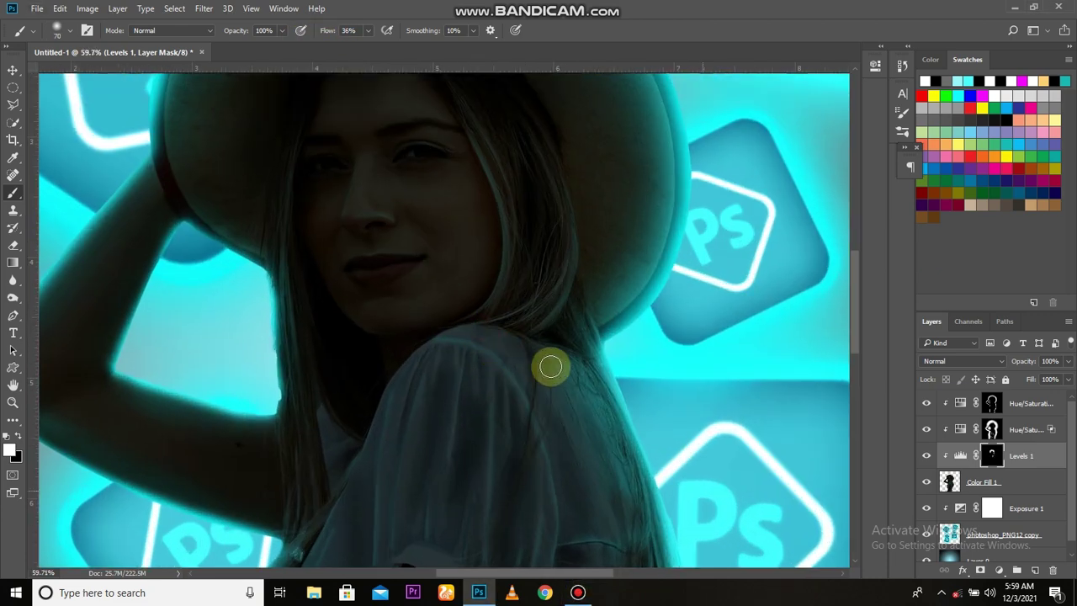
{"action": "scroll", "coordinate": [389, 367], "scroll_direction": "down", "scroll_amount": 1}
{"action": "key", "text": "bracketright"}
{"action": "key", "text": "bracketright"}
{"action": "key", "text": "bracketright"}
{"action": "scroll", "coordinate": [395, 303], "scroll_direction": "down", "scroll_amount": 2}
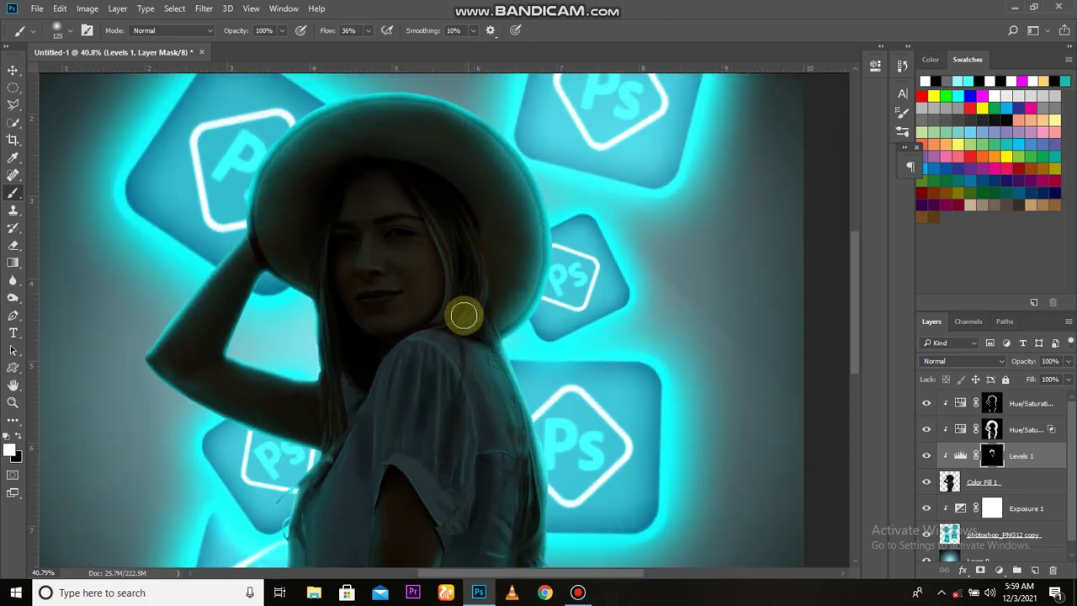
{"action": "scroll", "coordinate": [420, 378], "scroll_direction": "up", "scroll_amount": 1}
{"action": "scroll", "coordinate": [437, 397], "scroll_direction": "down", "scroll_amount": 2}
{"action": "scroll", "coordinate": [438, 397], "scroll_direction": "left", "scroll_amount": 1}
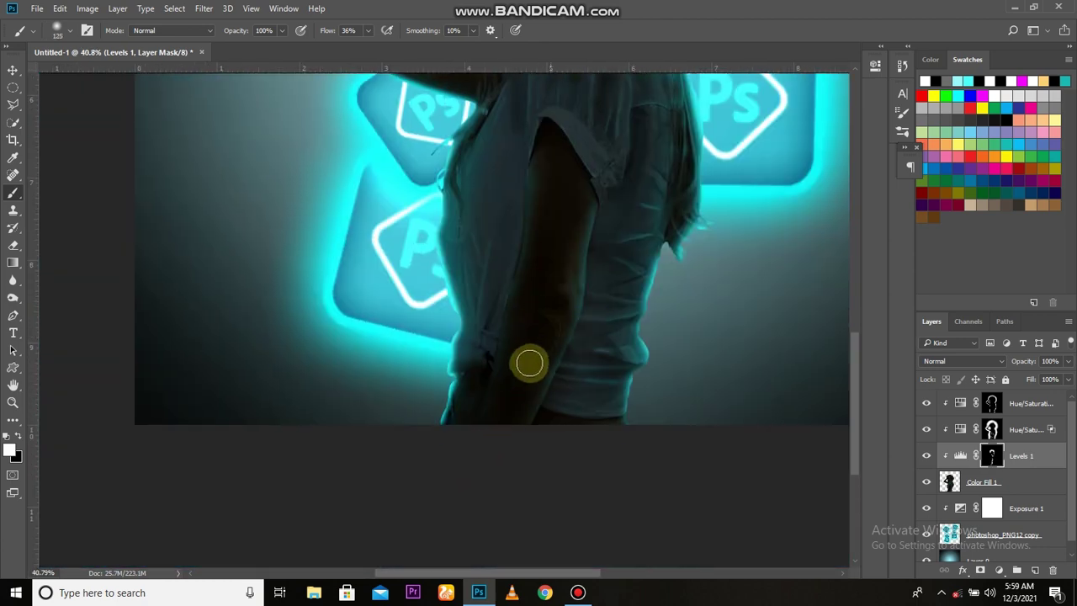
{"action": "scroll", "coordinate": [414, 334], "scroll_direction": "down", "scroll_amount": 2}
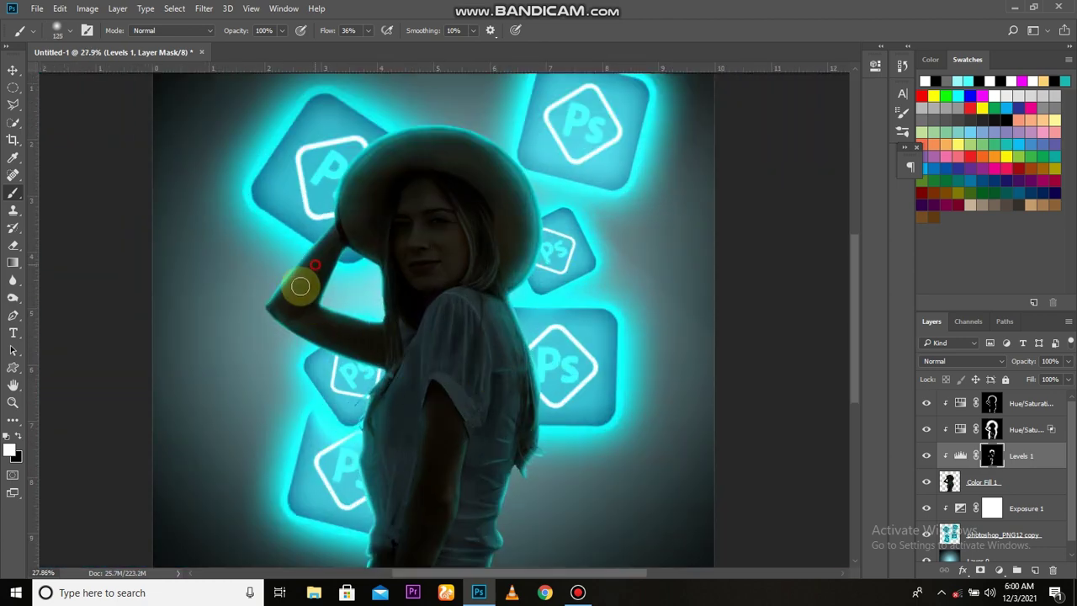
Step: Add an Exposure 2 adjustment at +0.44 above Color Fill 1, then toggle it to compare
{"action": "scroll", "coordinate": [404, 236], "scroll_direction": "down", "scroll_amount": 2}
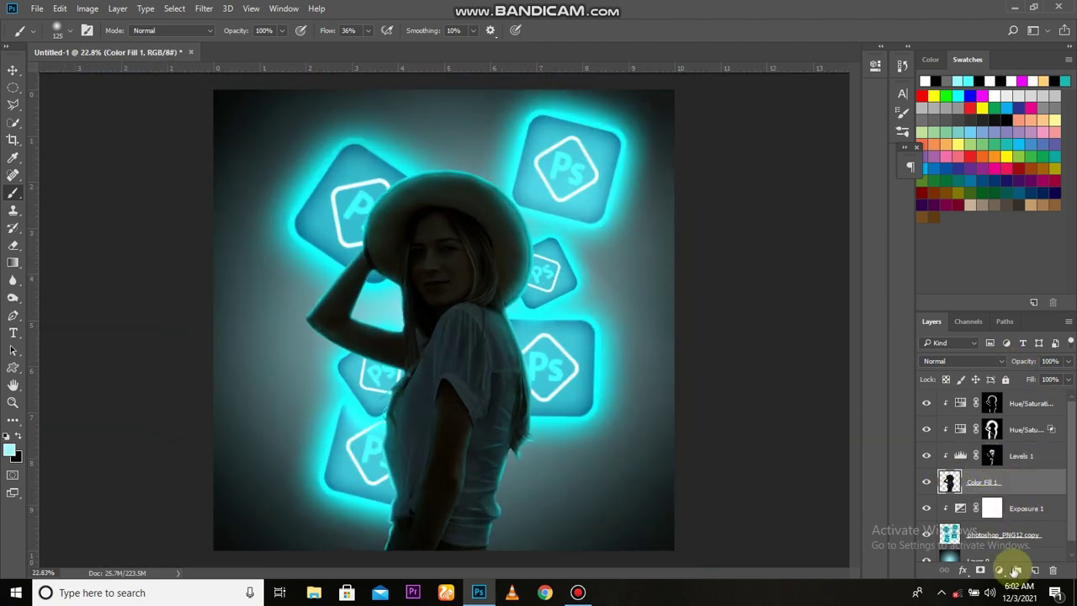
{"action": "left_click", "coordinate": [999, 570]}
{"action": "left_click", "coordinate": [985, 373]}
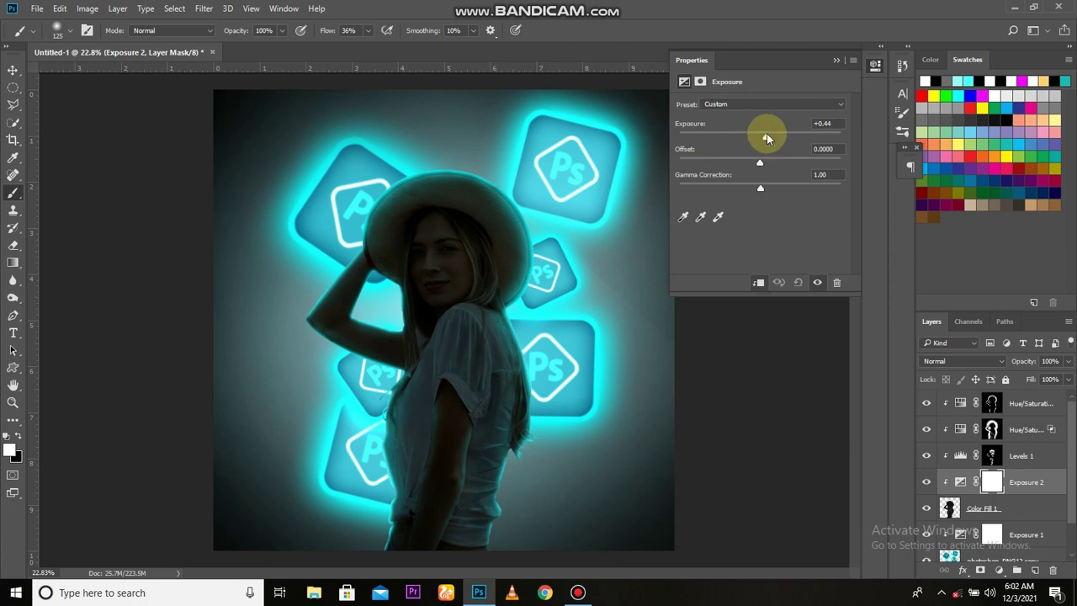
{"action": "left_click", "coordinate": [836, 59]}
{"action": "left_click", "coordinate": [925, 481]}
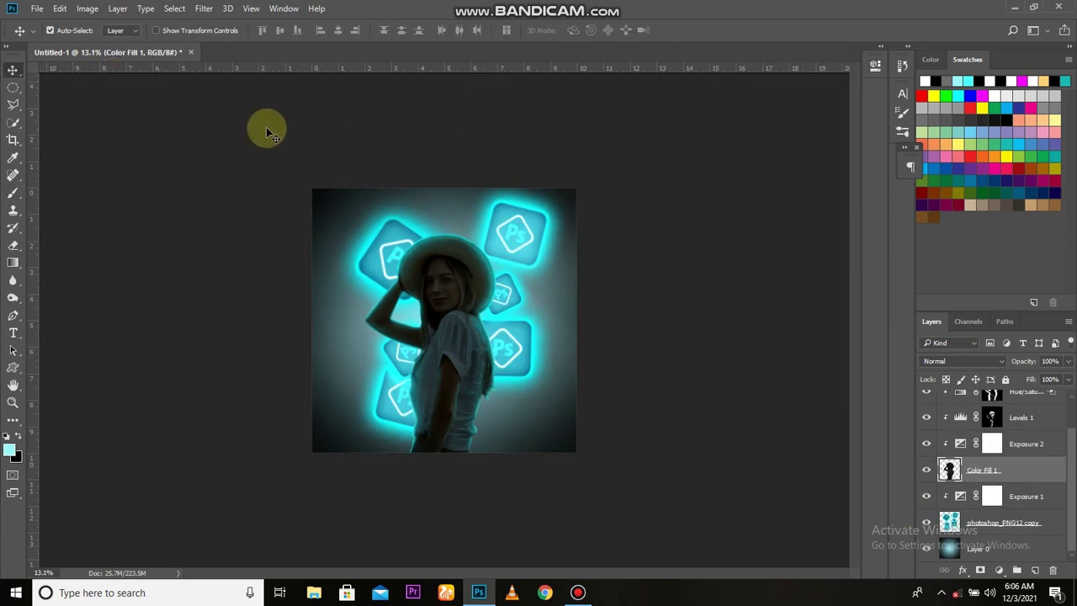
Step: Apply a 202.1-pixel Gaussian Blur to the background Layer 0
{"action": "left_click", "coordinate": [969, 545]}
{"action": "left_click", "coordinate": [203, 8]}
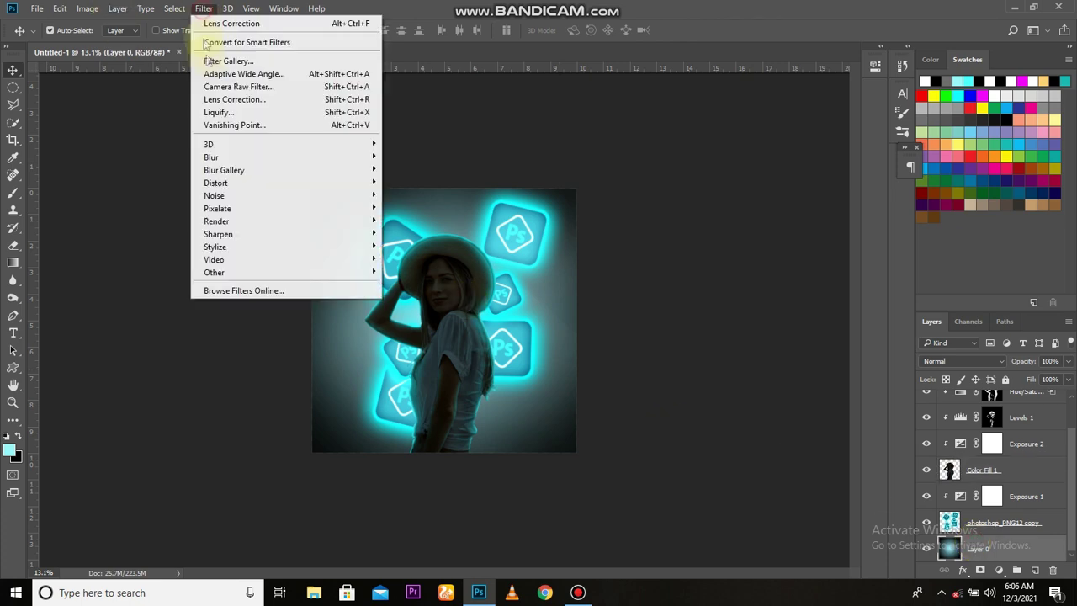
{"action": "mouse_move", "coordinate": [211, 158]}
{"action": "left_click", "coordinate": [429, 208]}
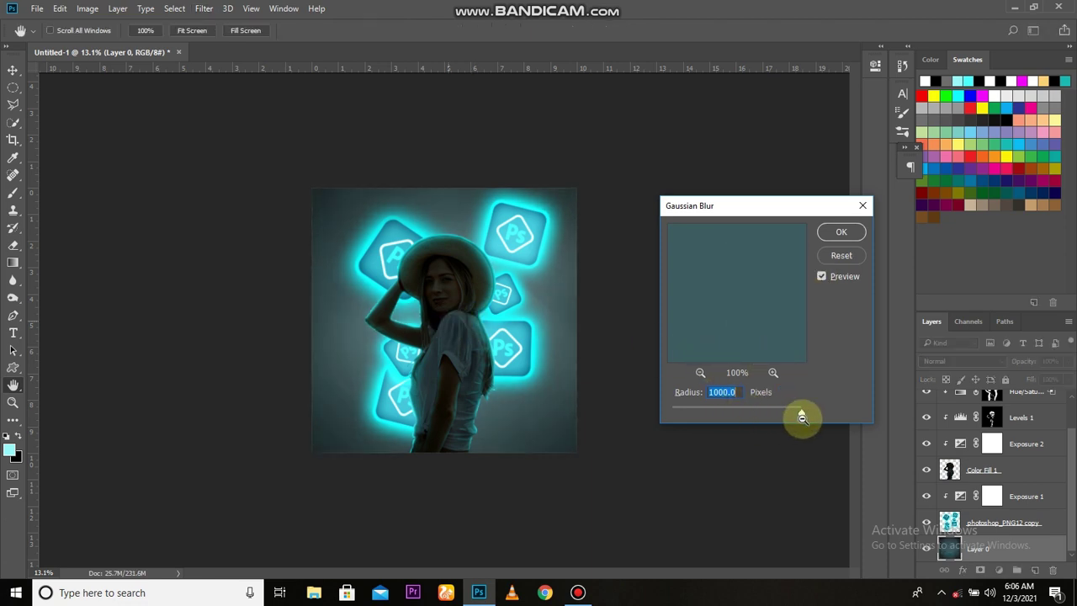
{"action": "left_click_drag", "start_coordinate": [797, 415], "coordinate": [779, 417]}
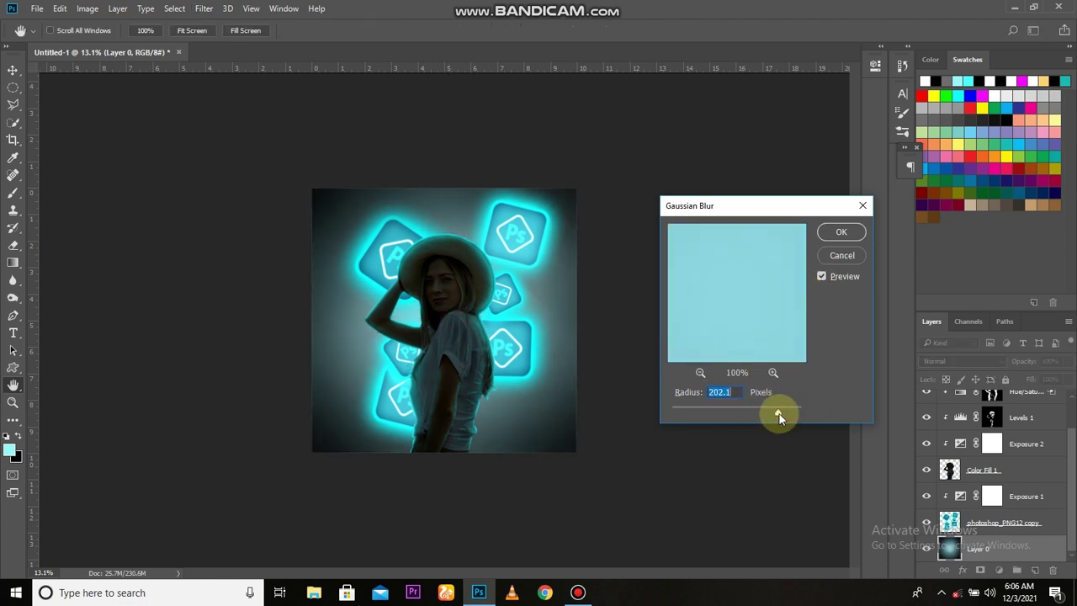
{"action": "left_click", "coordinate": [833, 235]}
{"action": "scroll", "coordinate": [463, 324], "scroll_direction": "up", "scroll_amount": 1}
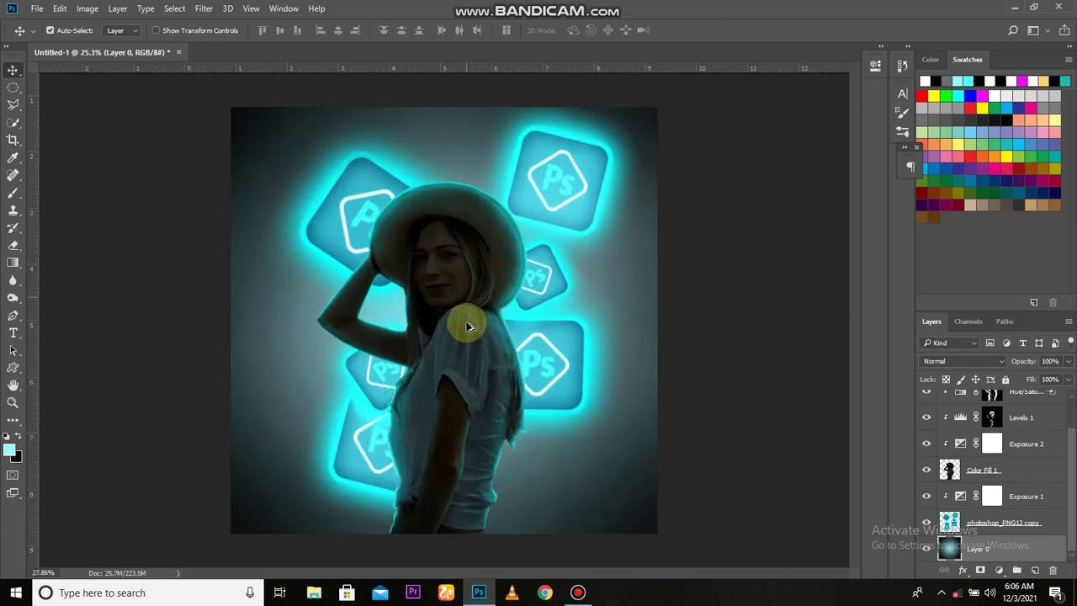
{"action": "scroll", "coordinate": [538, 345], "scroll_direction": "up", "scroll_amount": 2}
Step: Shift Color Fill 1's midtones slightly toward cyan with a Color Balance adjustment
{"action": "left_click", "coordinate": [994, 477]}
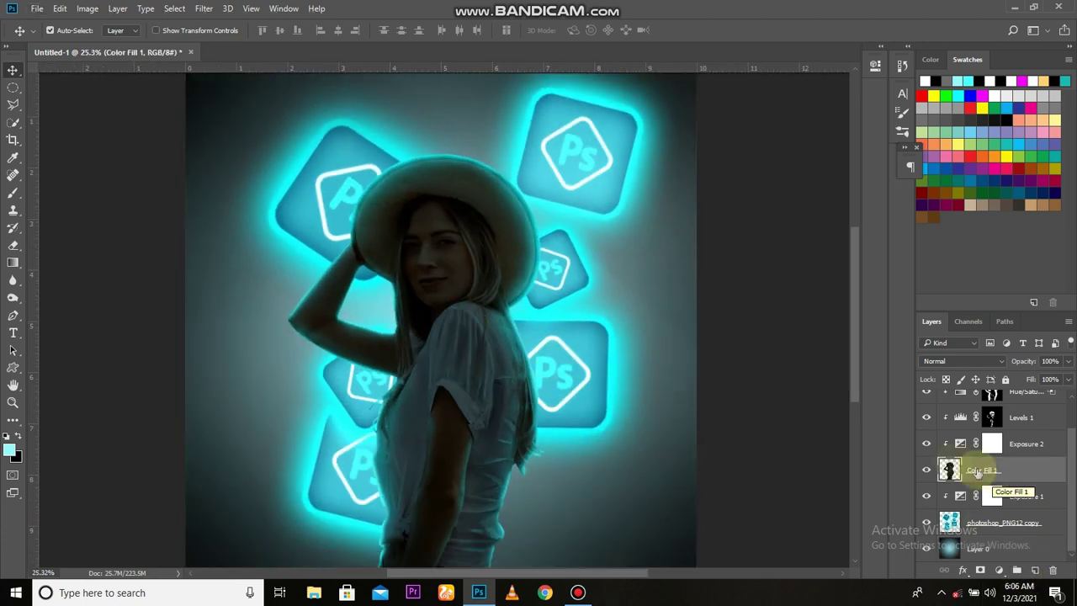
{"action": "left_click", "coordinate": [88, 8]}
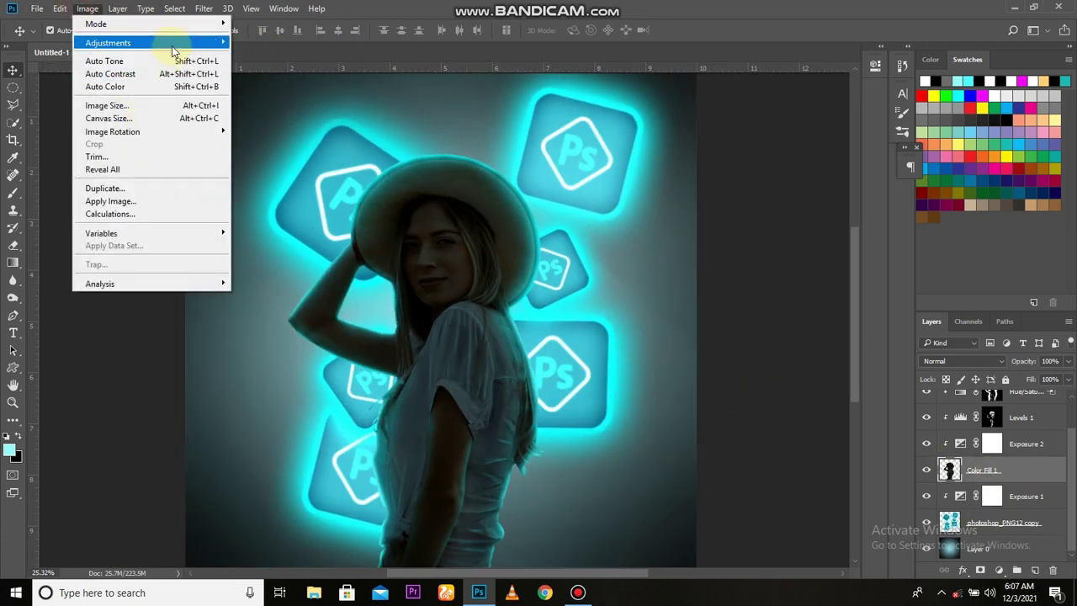
{"action": "mouse_move", "coordinate": [108, 42]}
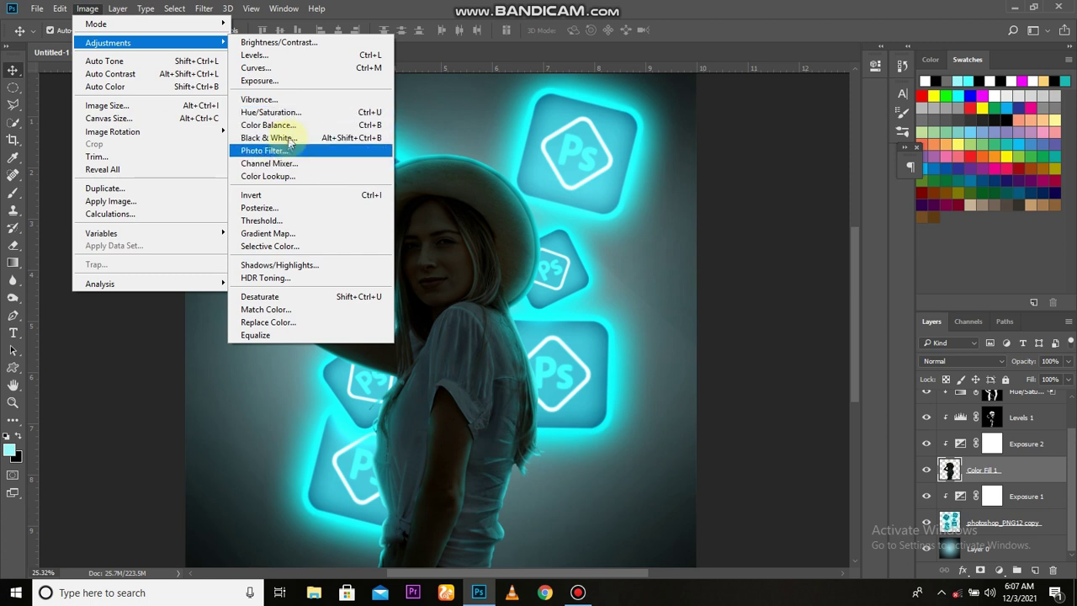
{"action": "left_click", "coordinate": [267, 124]}
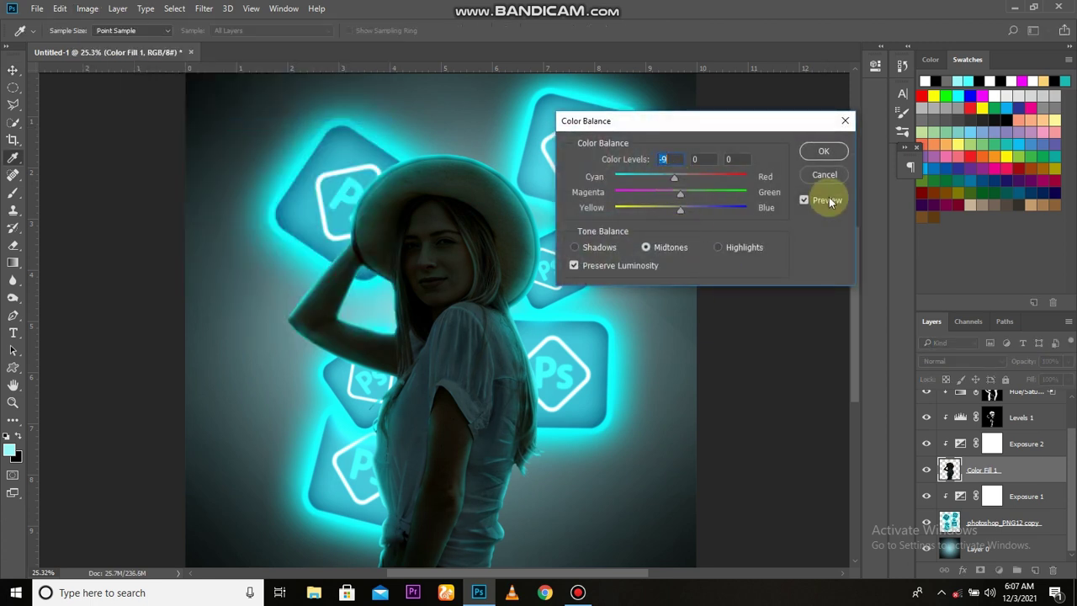
{"action": "left_click", "coordinate": [824, 150]}
Step: Hide and re-show the photoshop_PNG12 copy layer of glowing Ps logos to compare
{"action": "scroll", "coordinate": [639, 270], "scroll_direction": "down", "scroll_amount": 1}
{"action": "left_click_drag", "start_coordinate": [955, 474], "coordinate": [1002, 511]}
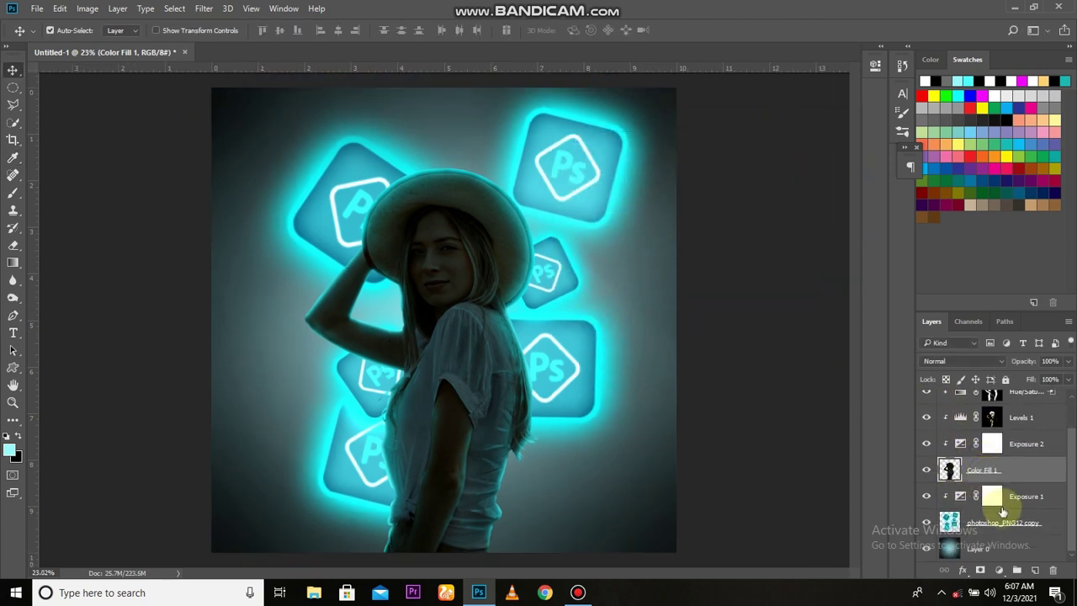
{"action": "left_click", "coordinate": [1001, 530]}
{"action": "left_click", "coordinate": [926, 523]}
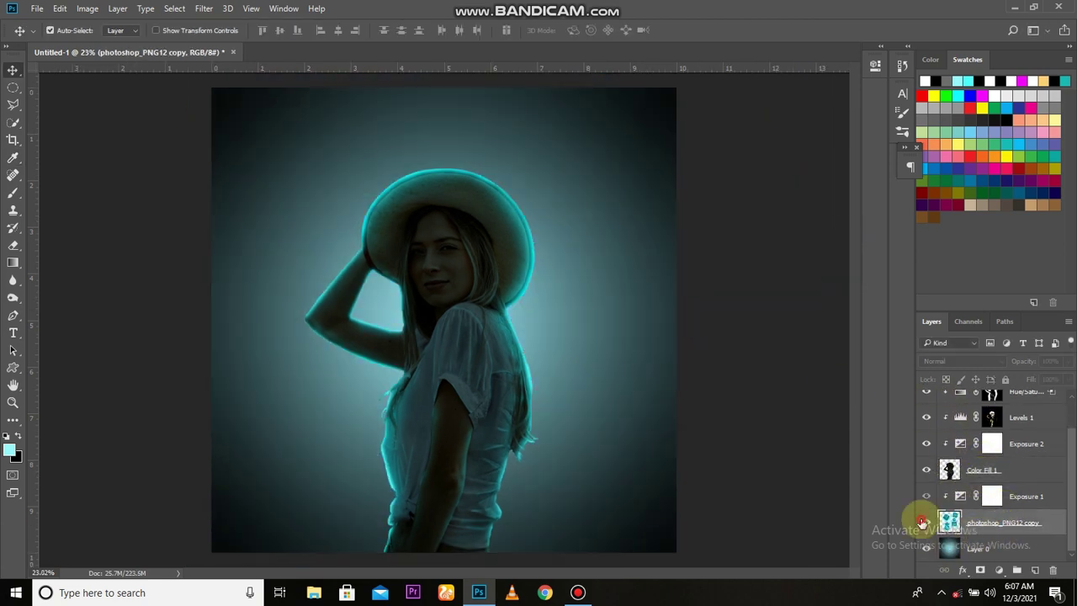
{"action": "left_click", "coordinate": [975, 548]}
{"action": "scroll", "coordinate": [992, 471], "scroll_direction": "up", "scroll_amount": 2}
Step: Add a light cyan #9af9f9 Solid Color fill at the top, in Soft Light at 20% opacity
{"action": "left_click", "coordinate": [992, 403]}
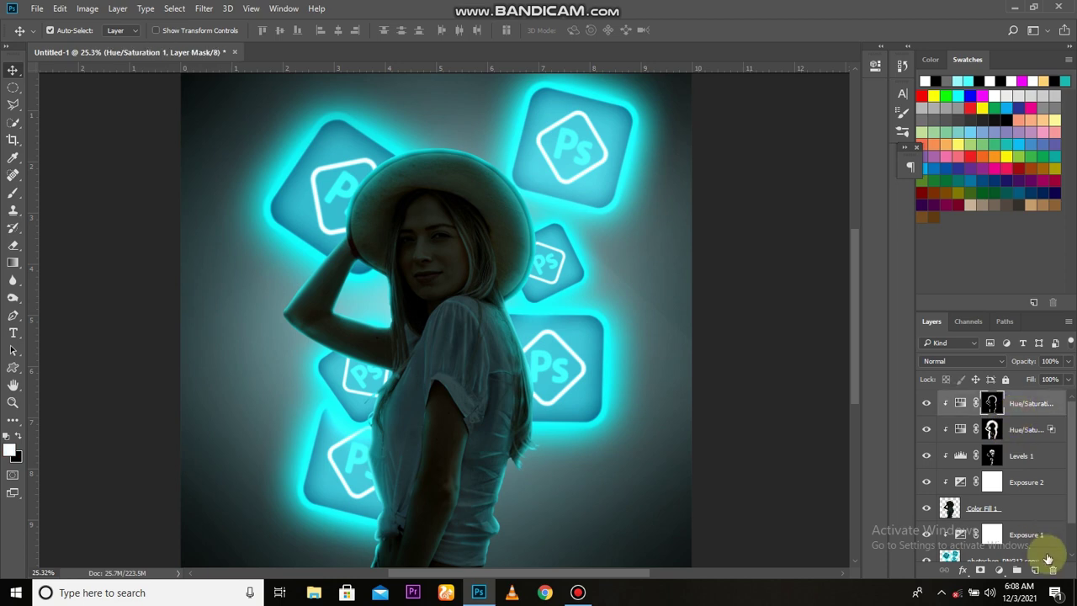
{"action": "left_click", "coordinate": [998, 571]}
{"action": "left_click", "coordinate": [959, 276]}
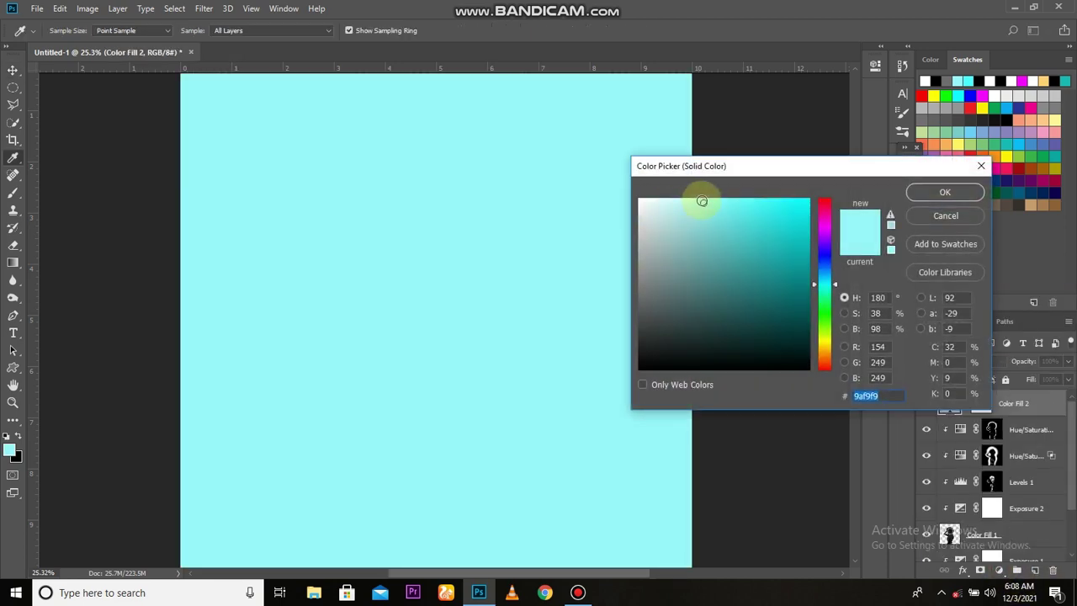
{"action": "left_click", "coordinate": [918, 195]}
{"action": "left_click", "coordinate": [963, 361]}
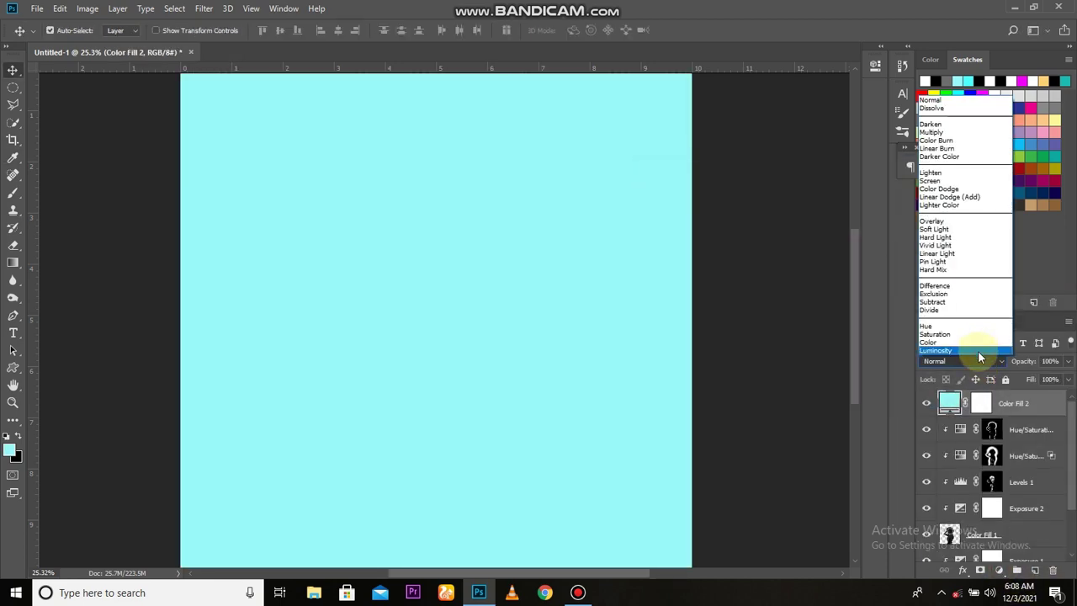
{"action": "left_click", "coordinate": [948, 228]}
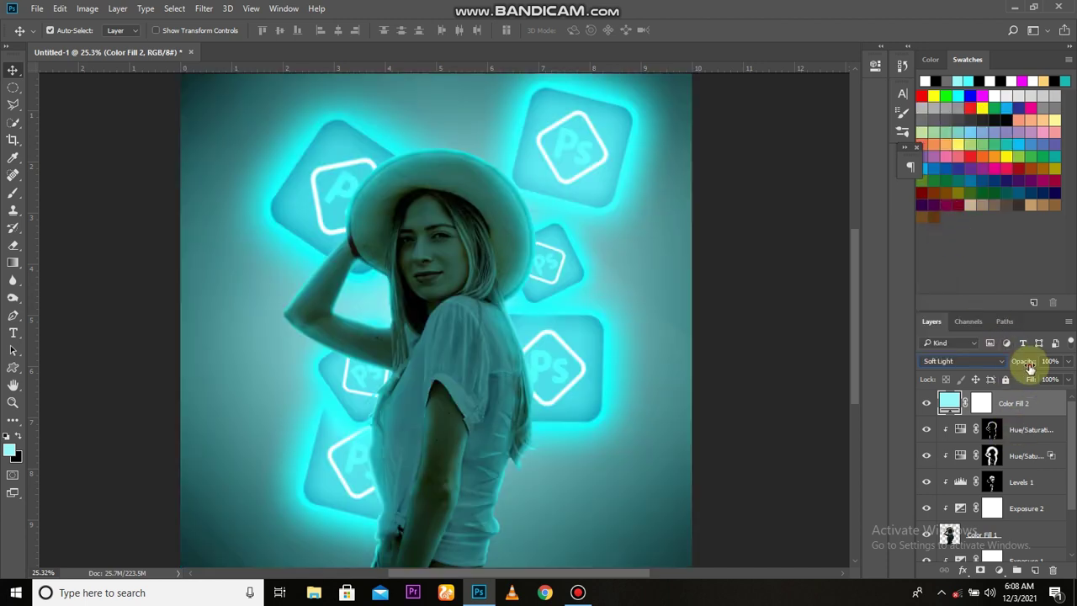
{"action": "left_click_drag", "start_coordinate": [1029, 368], "coordinate": [991, 379]}
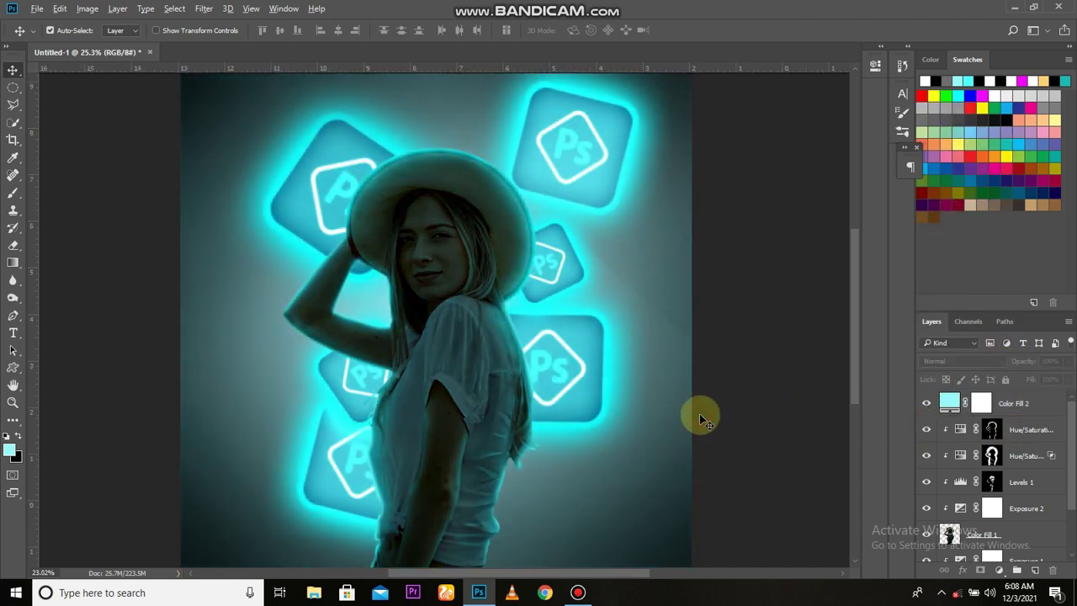
{"action": "scroll", "coordinate": [699, 413], "scroll_direction": "down", "scroll_amount": 1}
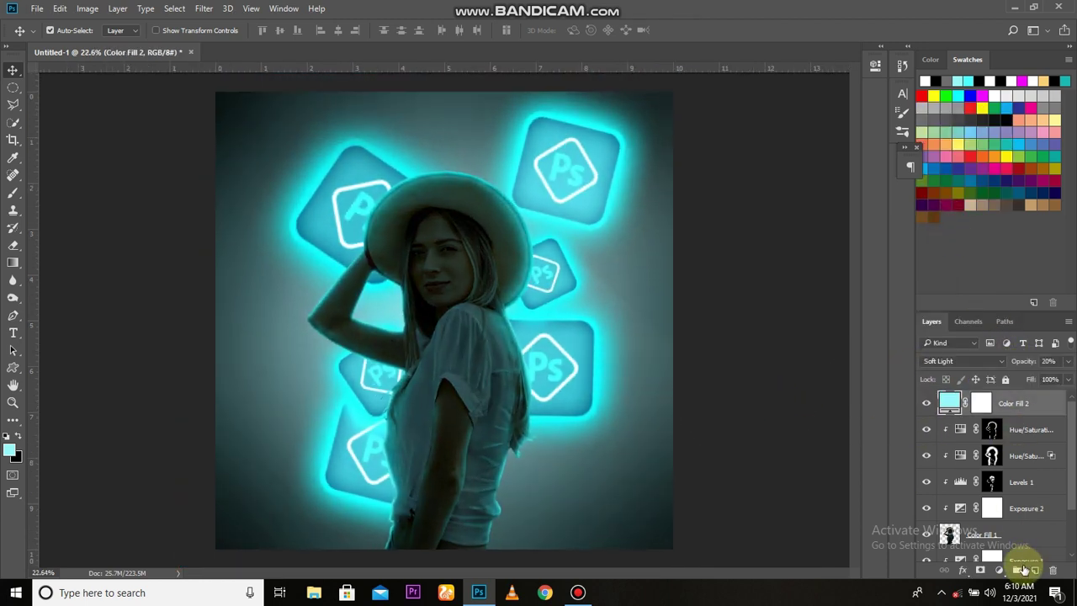
Step: Add a Color Balance 1 adjustment layer and a new empty layer above Layer 0
{"action": "left_click", "coordinate": [998, 569]}
{"action": "left_click", "coordinate": [971, 421]}
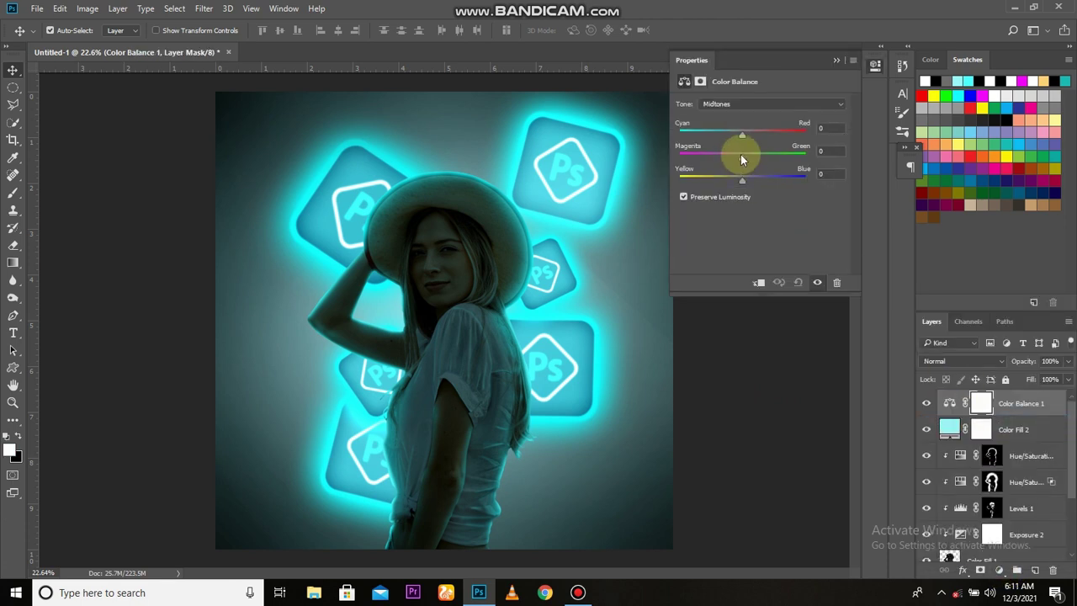
{"action": "left_click", "coordinate": [831, 54]}
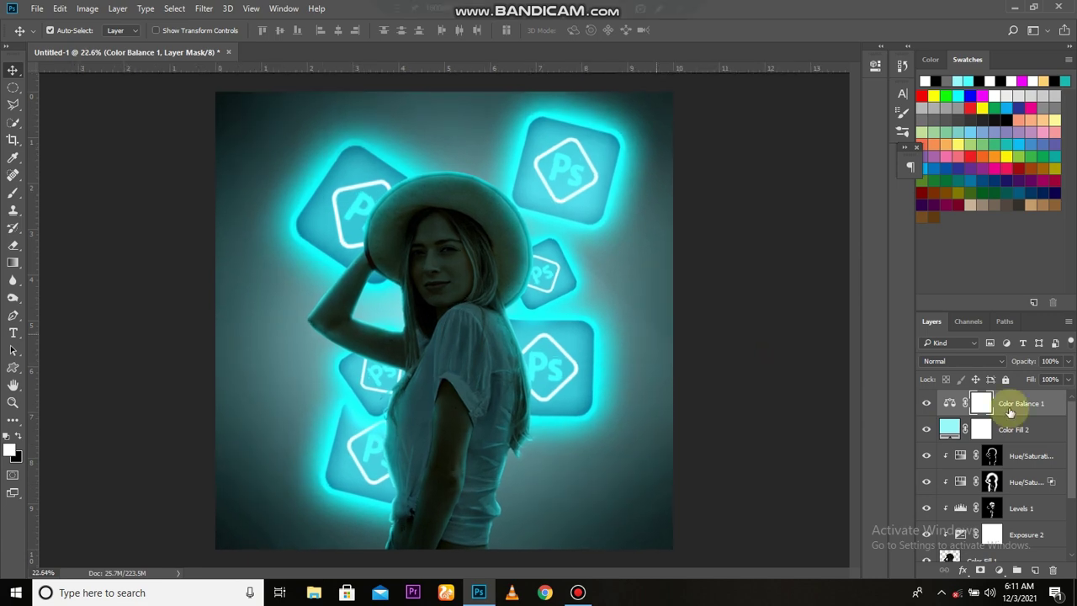
{"action": "scroll", "coordinate": [1017, 471], "scroll_direction": "down", "scroll_amount": 3}
{"action": "left_click", "coordinate": [1005, 549]}
{"action": "left_click", "coordinate": [1016, 571]}
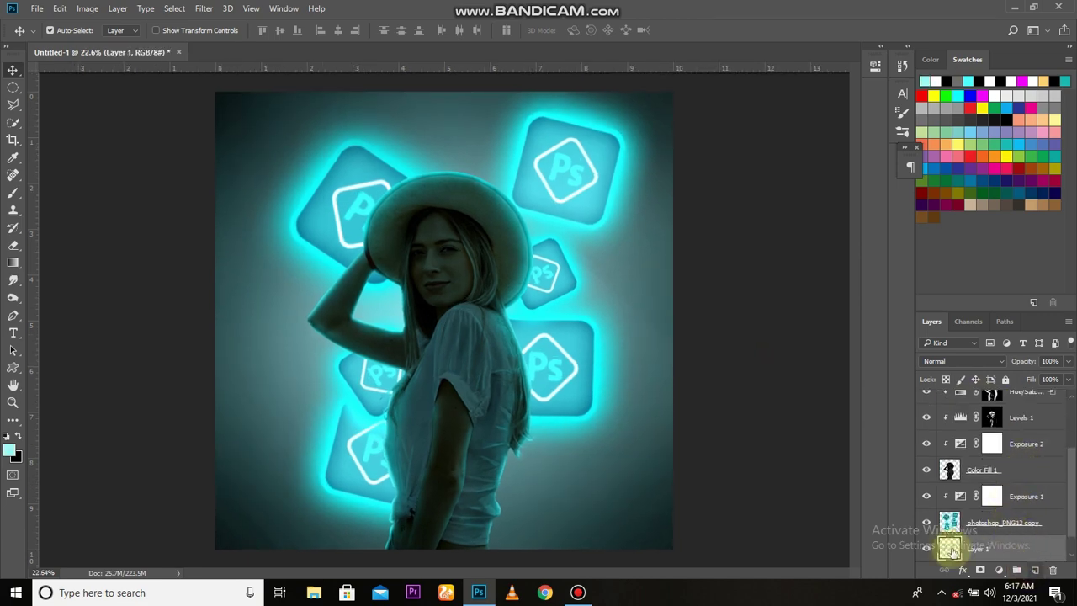
Step: Stamp a cloud brush across Layer 1 and lower the layer to 72% opacity
{"action": "left_click", "coordinate": [14, 193]}
{"action": "scroll", "coordinate": [442, 282], "scroll_direction": "down", "scroll_amount": 2}
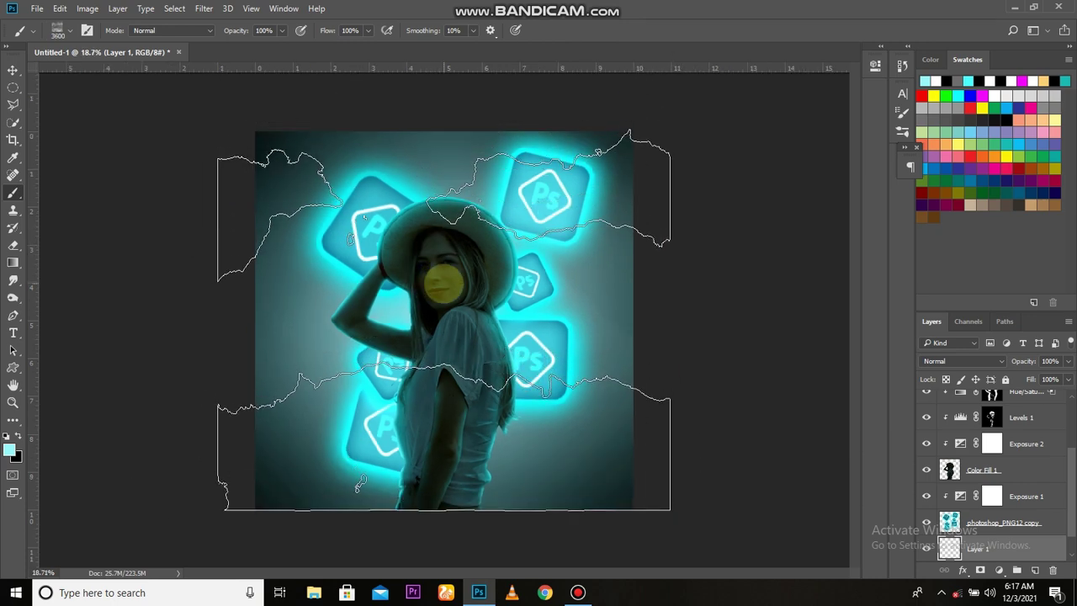
{"action": "left_click", "coordinate": [443, 281]}
{"action": "key", "text": "v"}
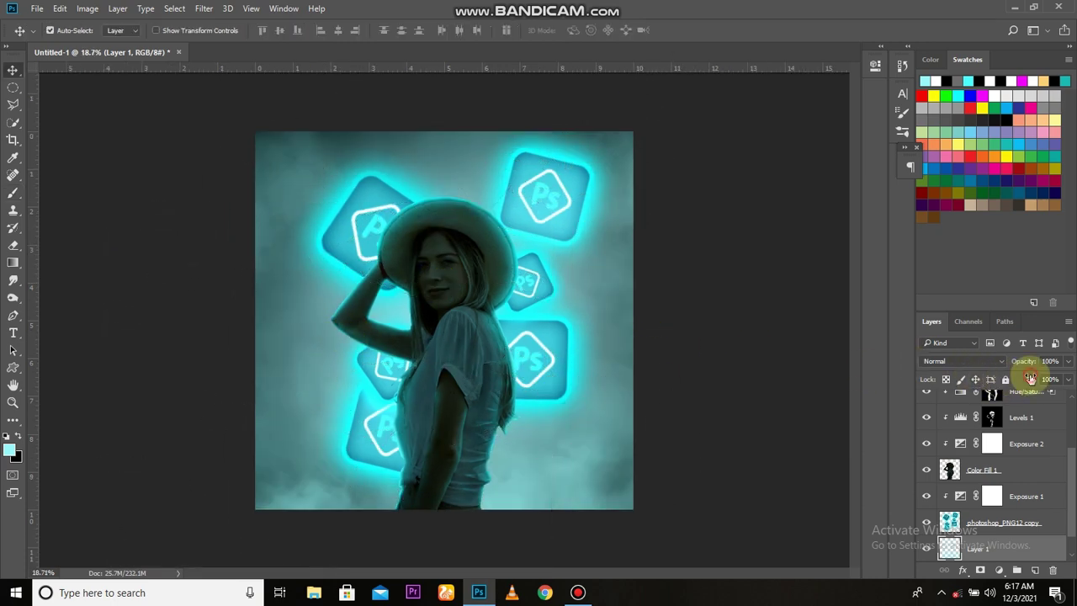
{"action": "left_click_drag", "start_coordinate": [1023, 368], "coordinate": [1009, 363]}
Step: Darken the clouds with a Levels white output of 175, then select Layer 0
{"action": "key", "text": "ctrl+l"}
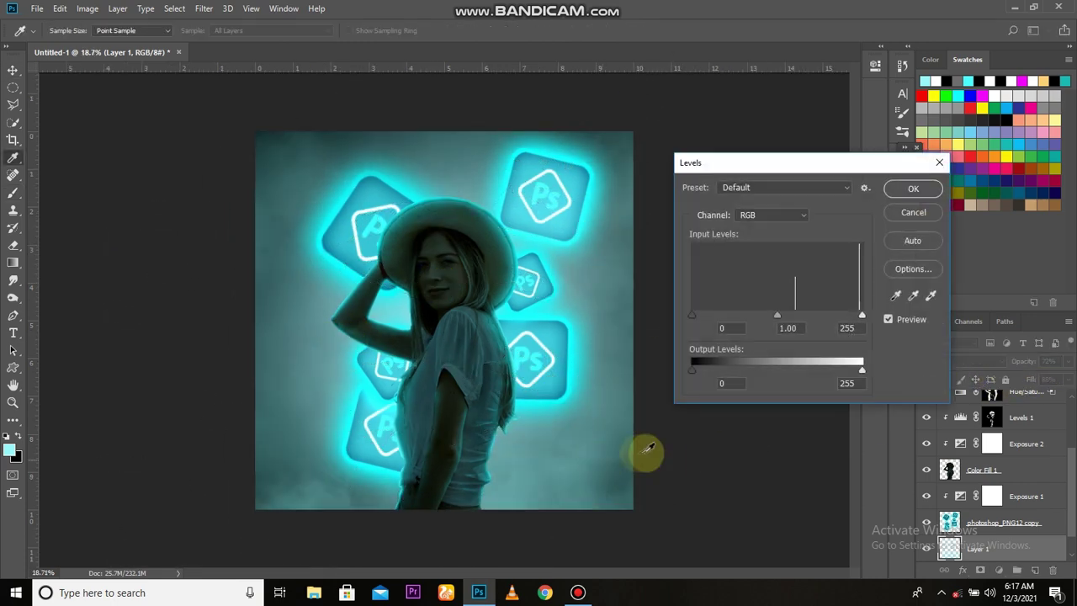
{"action": "left_click_drag", "start_coordinate": [846, 370], "coordinate": [808, 370]}
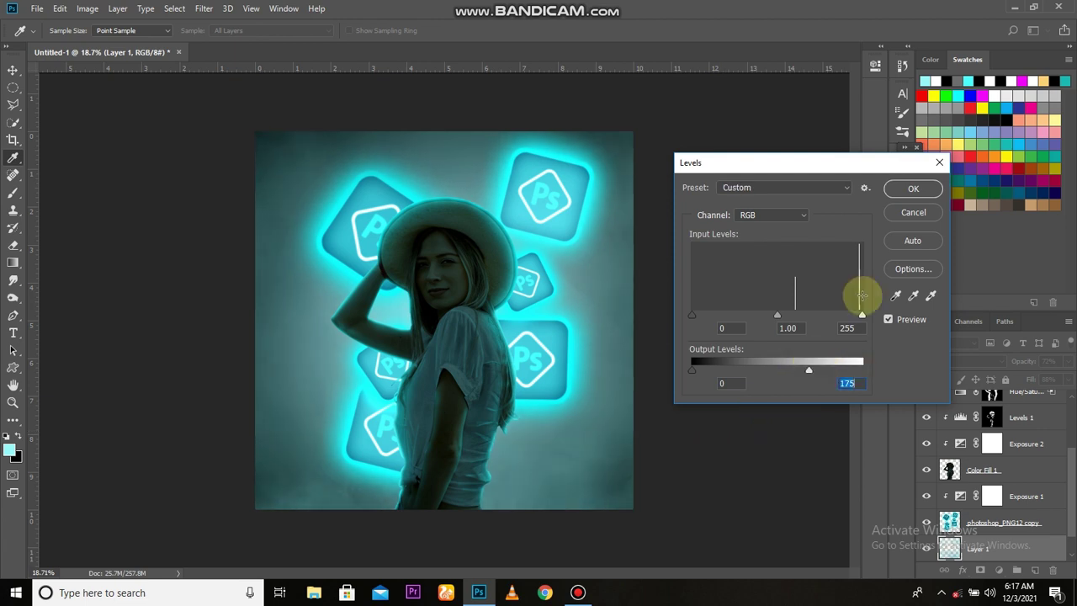
{"action": "left_click", "coordinate": [908, 187]}
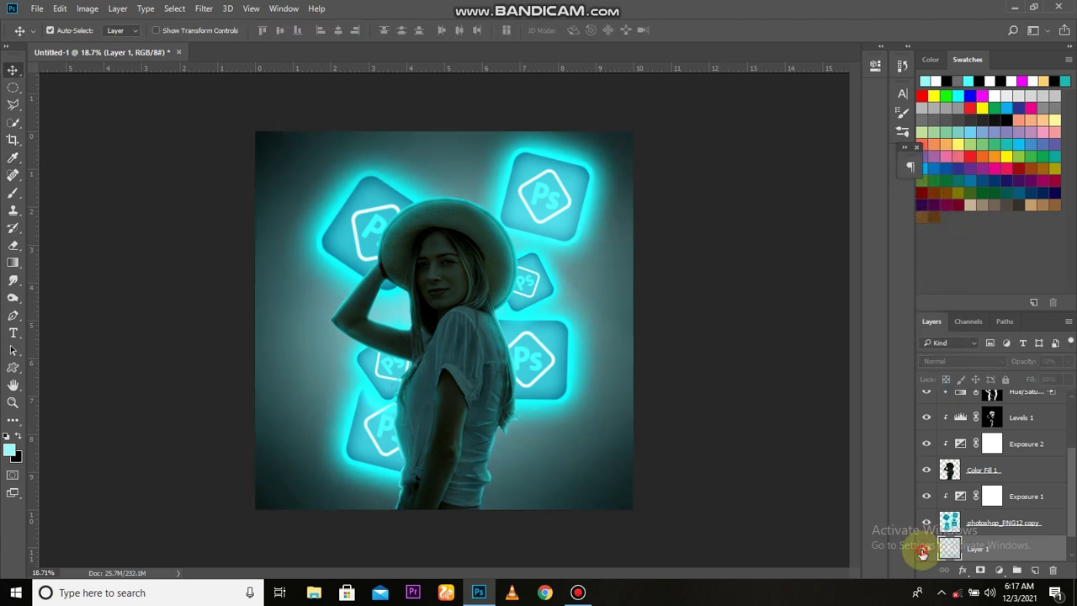
{"action": "scroll", "coordinate": [510, 370], "scroll_direction": "down", "scroll_amount": 2}
{"action": "scroll", "coordinate": [510, 370], "scroll_direction": "up", "scroll_amount": 1}
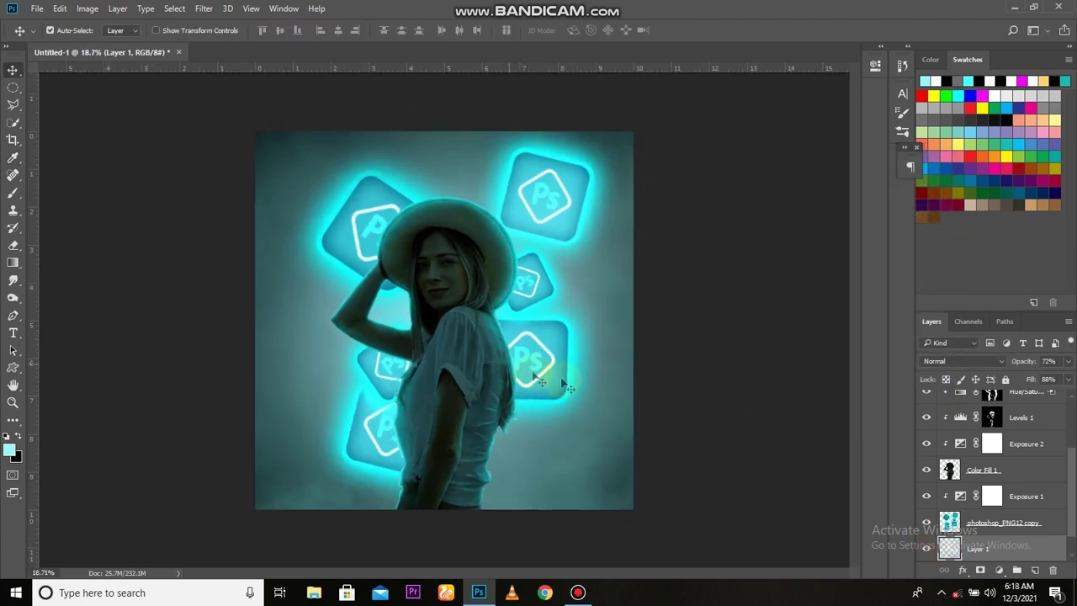
{"action": "scroll", "coordinate": [932, 548], "scroll_direction": "down", "scroll_amount": 1}
{"action": "left_click", "coordinate": [951, 549]}
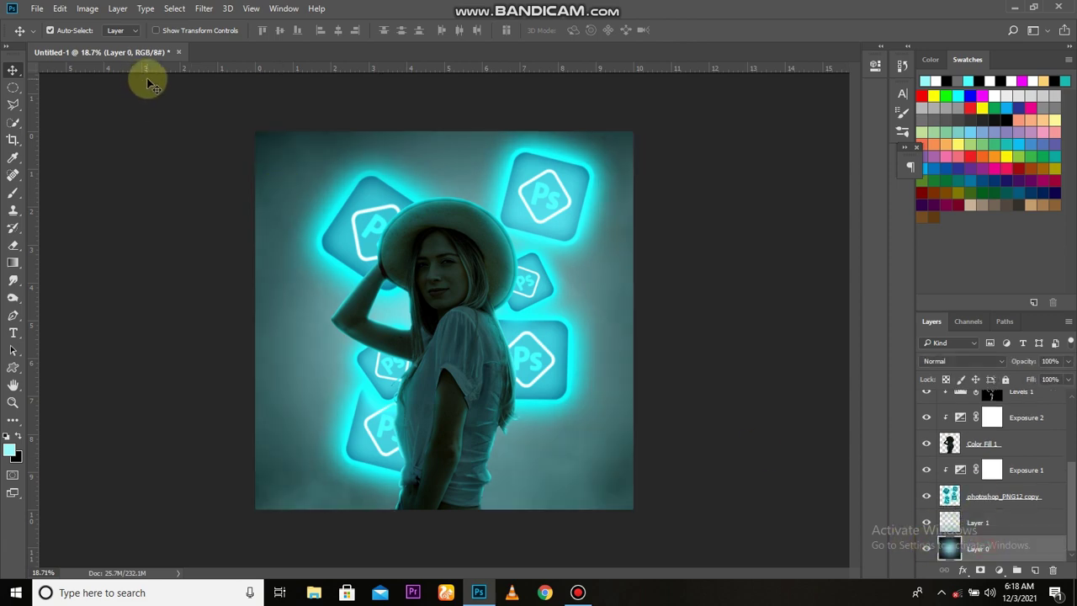
Step: Darken Layer 0's edges with a Lens Correction Custom vignette of about -45
{"action": "left_click", "coordinate": [204, 9]}
{"action": "left_click", "coordinate": [253, 99]}
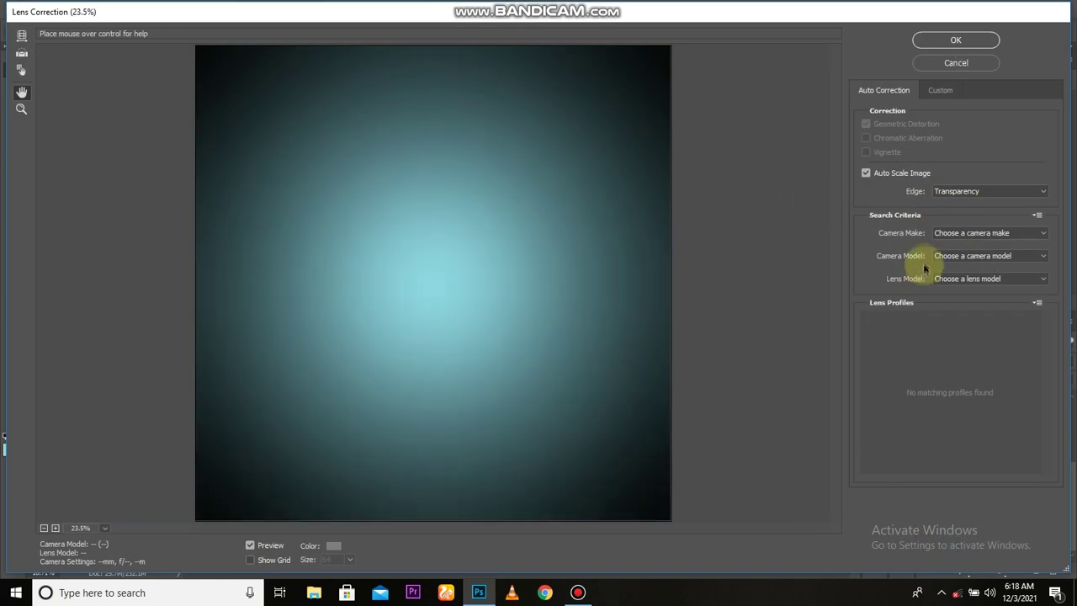
{"action": "left_click", "coordinate": [942, 93]}
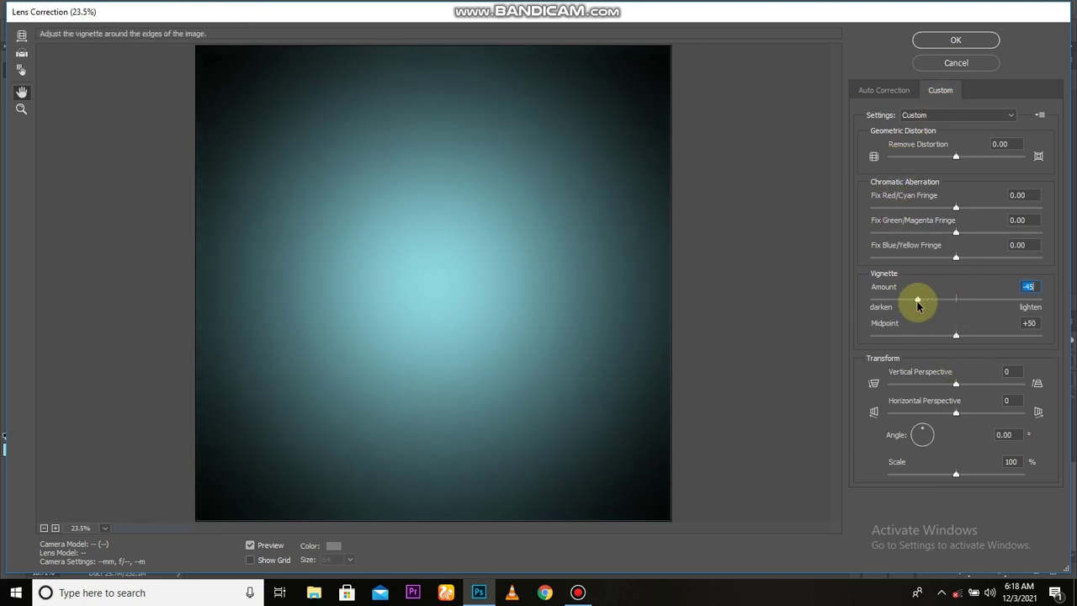
{"action": "left_click", "coordinate": [955, 40]}
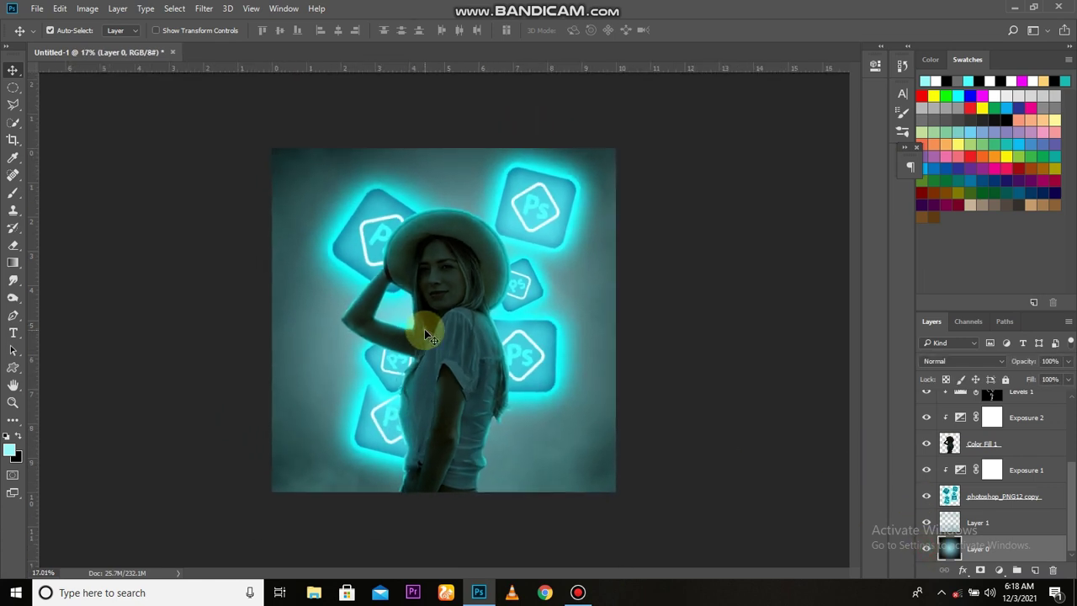
{"action": "scroll", "coordinate": [421, 384], "scroll_direction": "up", "scroll_amount": 2}
Step: Stamp all visible layers into a new merged Layer 2 above Color Balance 1
{"action": "scroll", "coordinate": [1021, 457], "scroll_direction": "up", "scroll_amount": 3}
{"action": "left_click", "coordinate": [1026, 409]}
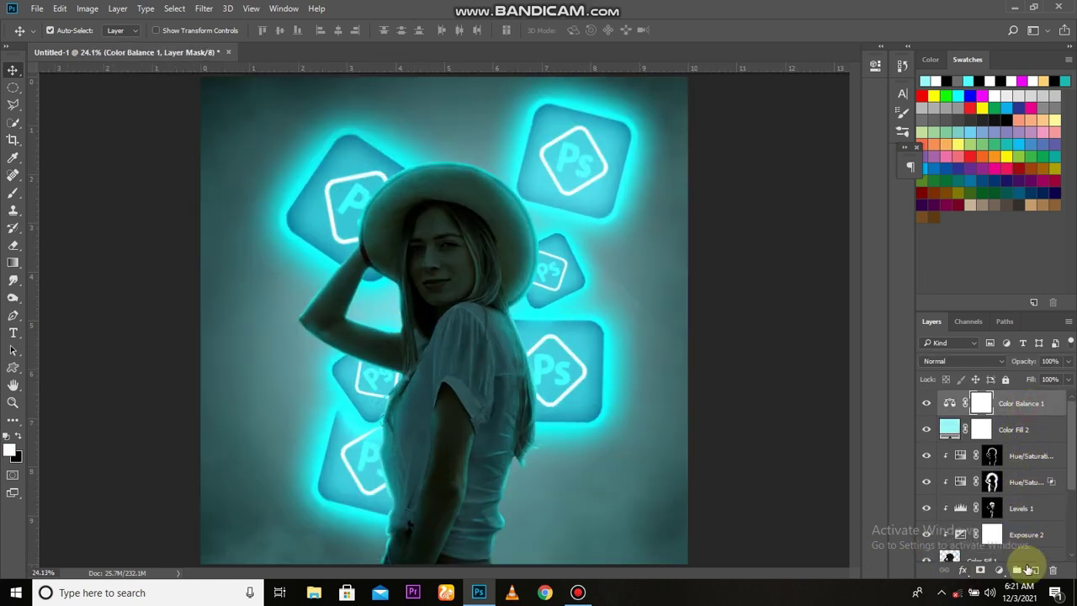
{"action": "left_click", "coordinate": [999, 570]}
{"action": "left_click", "coordinate": [894, 484]}
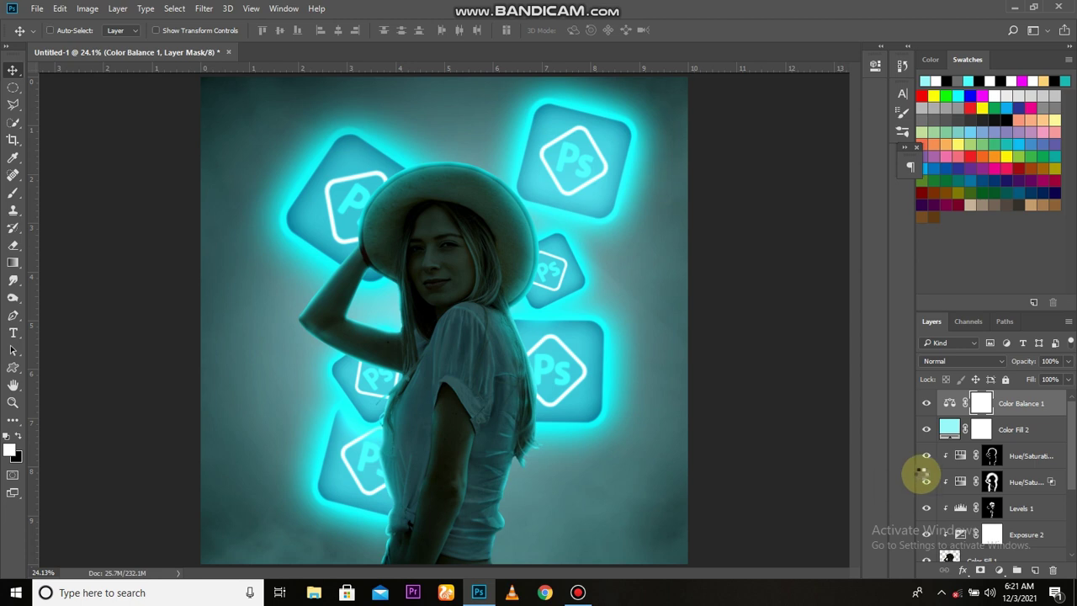
{"action": "key", "text": "ctrl+shift+alt+n"}
Step: Add a Curves 1 adjustment pulling the shadows down, and toggle it to compare
{"action": "left_click", "coordinate": [998, 569]}
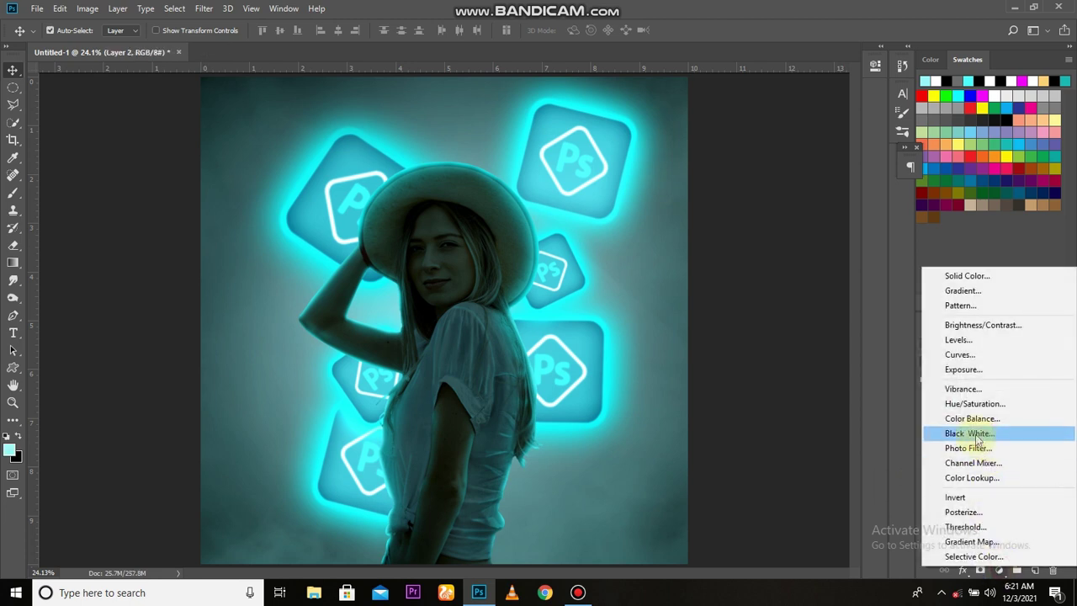
{"action": "left_click", "coordinate": [960, 354]}
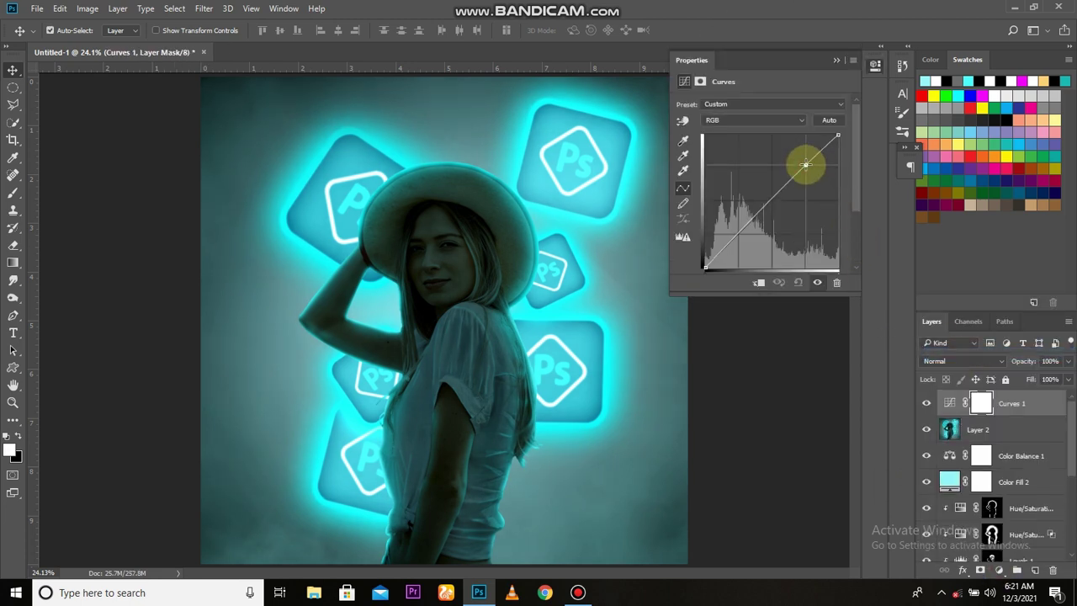
{"action": "left_click", "coordinate": [737, 231]}
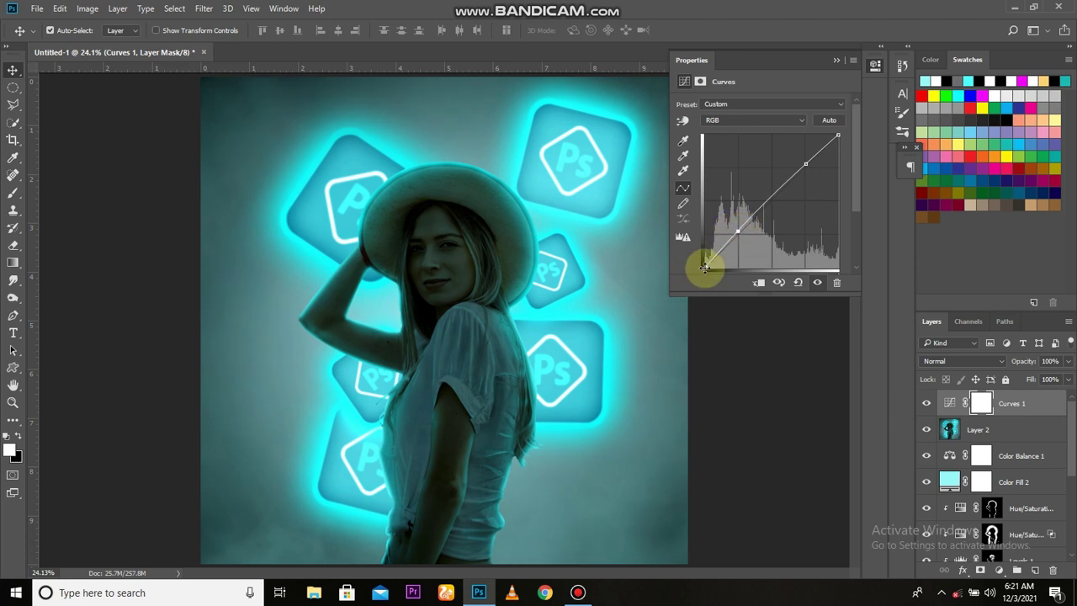
{"action": "left_click", "coordinate": [831, 60]}
{"action": "left_click", "coordinate": [925, 404]}
{"action": "left_click", "coordinate": [926, 404]}
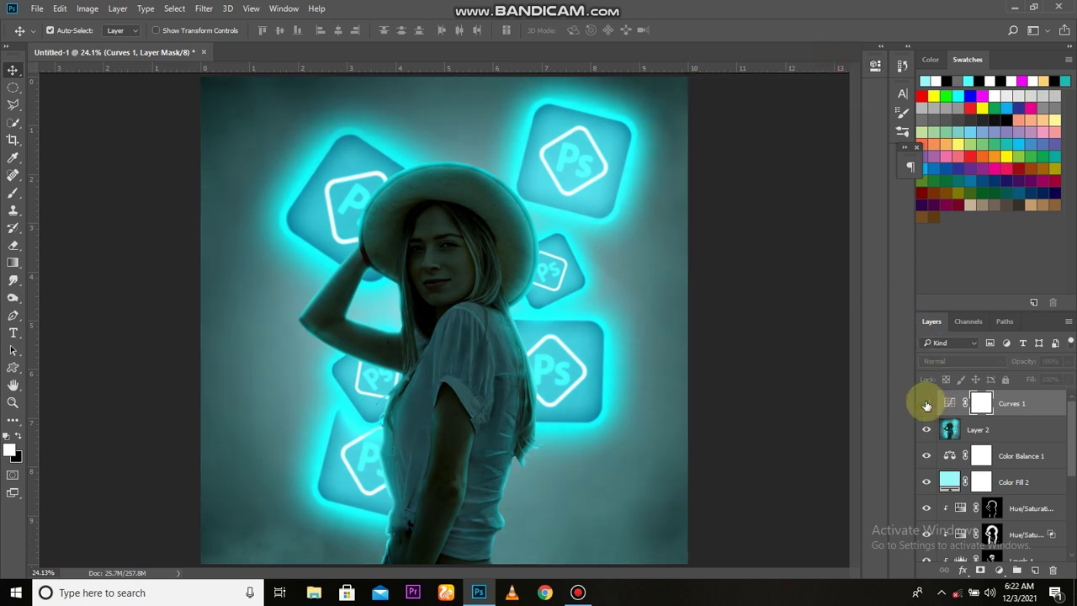
{"action": "left_click", "coordinate": [925, 404]}
{"action": "scroll", "coordinate": [545, 363], "scroll_direction": "down", "scroll_amount": 1}
{"action": "scroll", "coordinate": [542, 370], "scroll_direction": "down", "scroll_amount": 1}
{"action": "scroll", "coordinate": [538, 375], "scroll_direction": "up", "scroll_amount": 3}
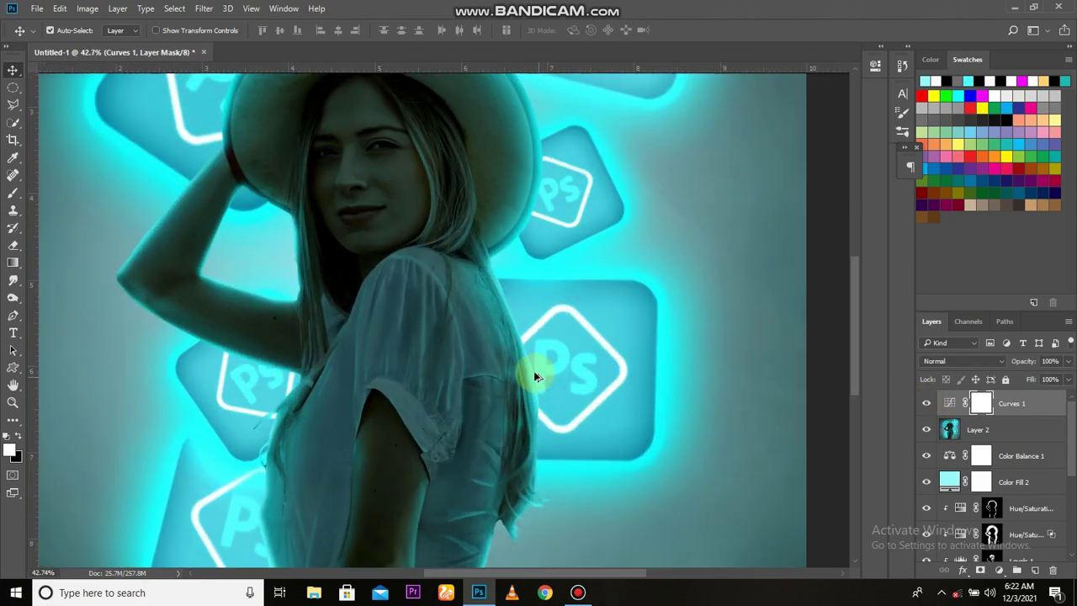